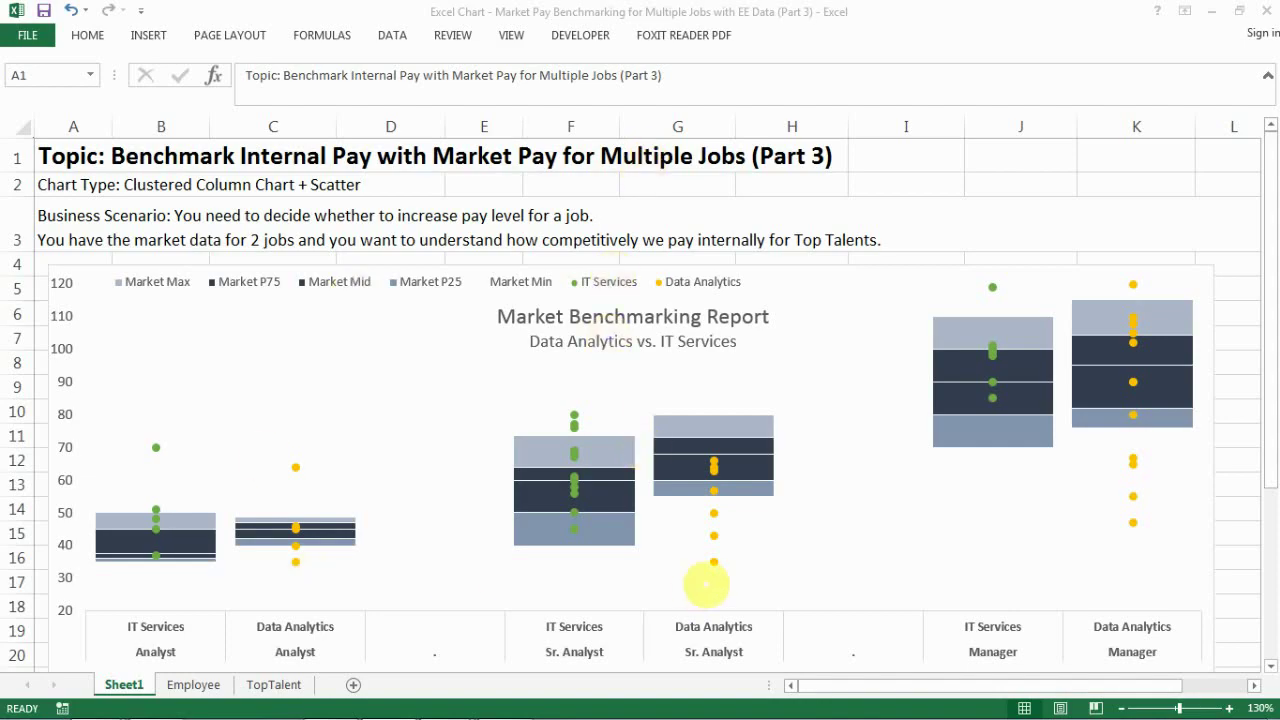
# Review the Sheet1 benchmarking chart, then examine the Top Talent column in the Employee sheet
pyautogui.moveTo(706, 584)
pyautogui.moveTo(197, 560)
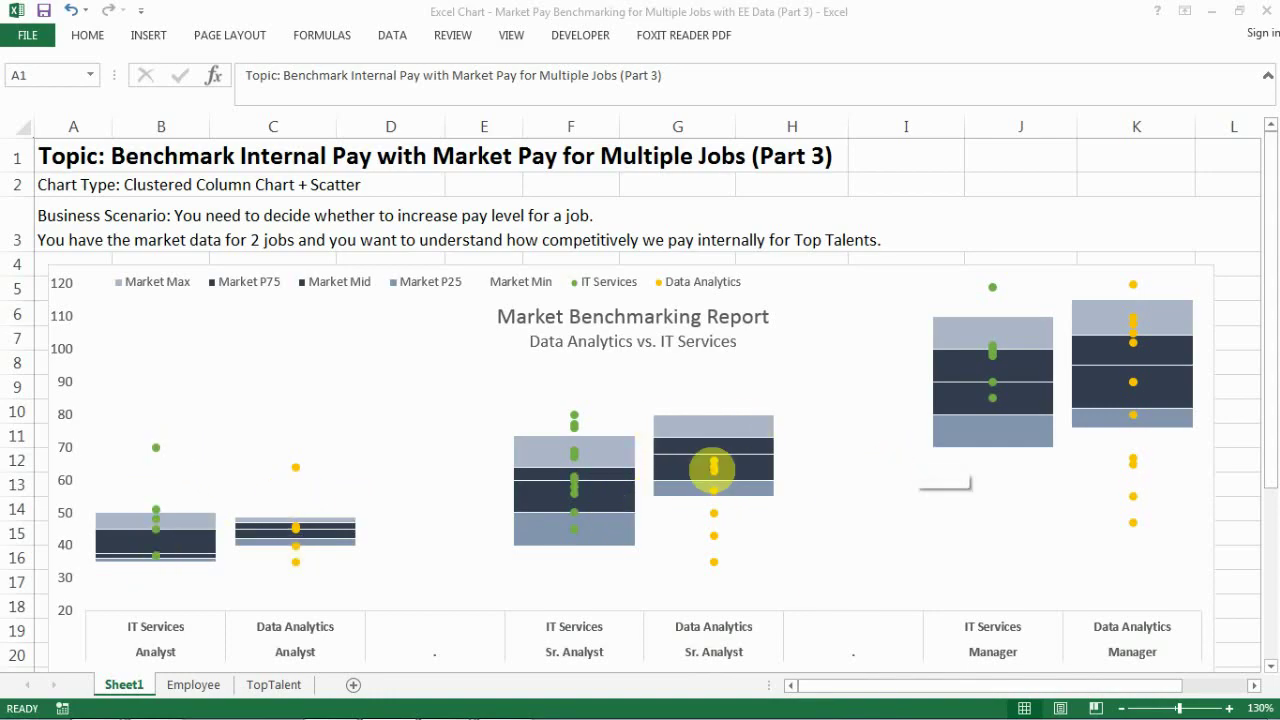
pyautogui.moveTo(713, 466)
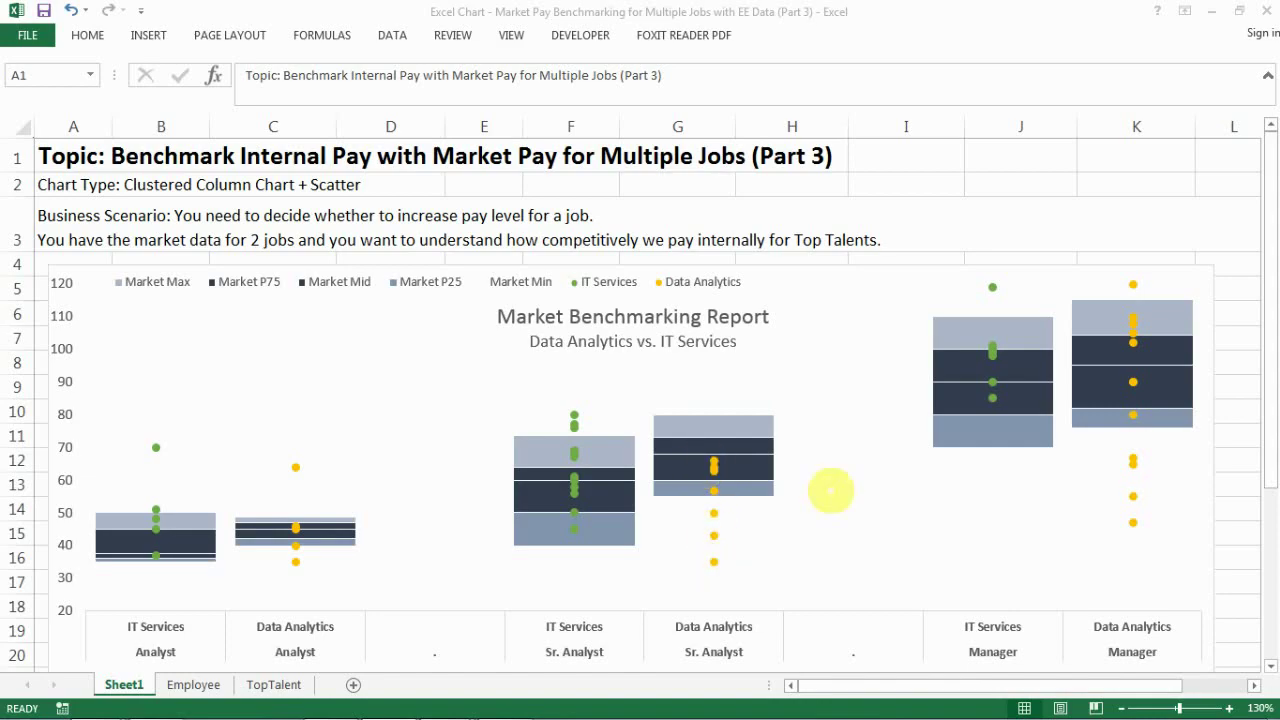
pyautogui.moveTo(1147, 522)
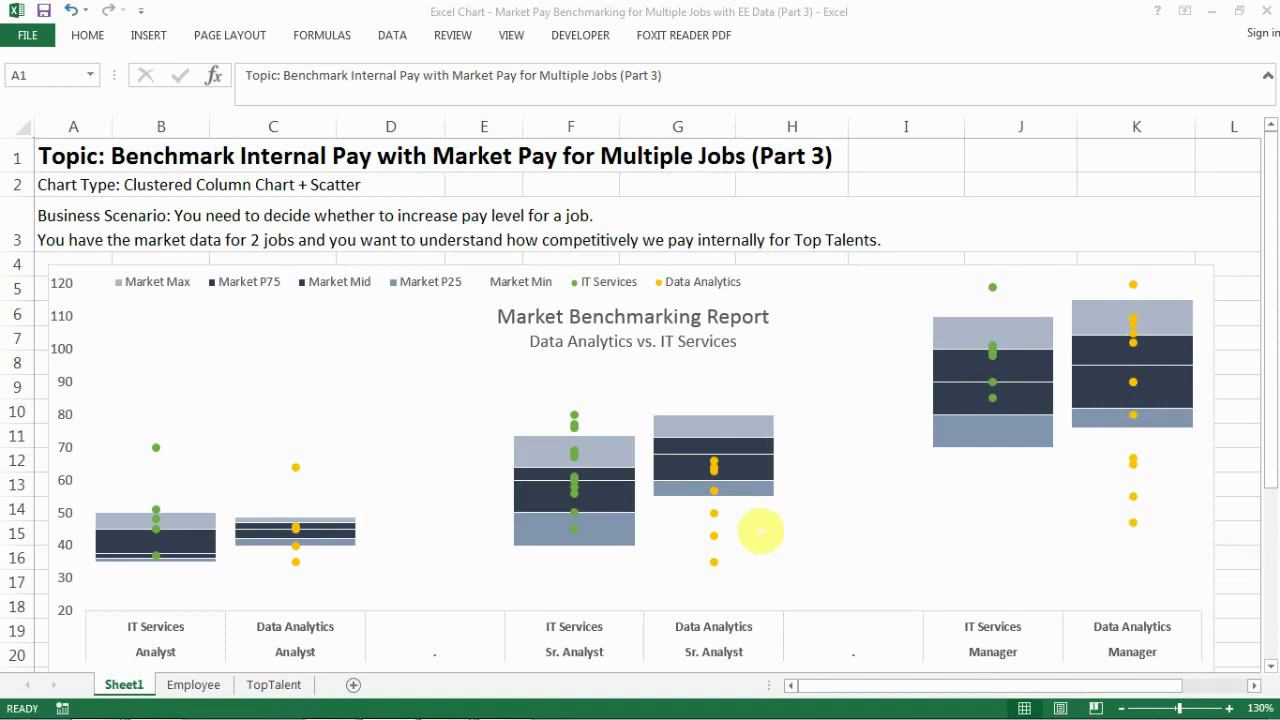
pyautogui.moveTo(763, 528)
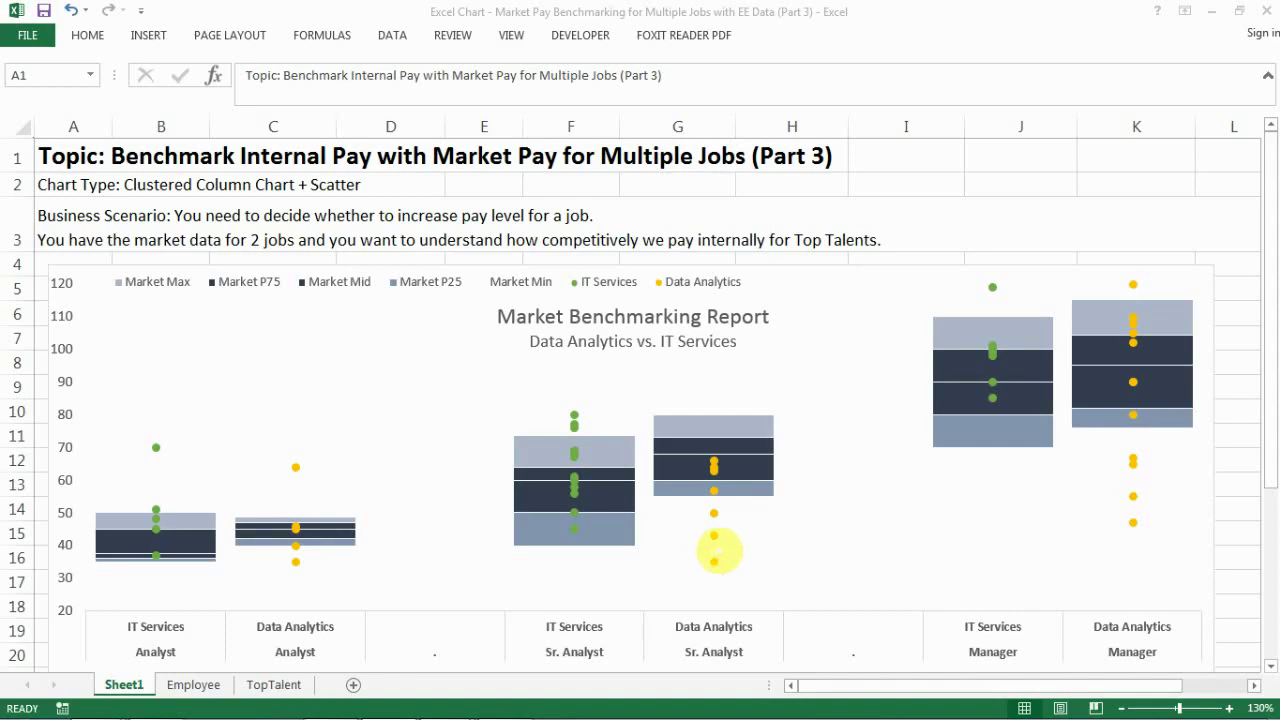
pyautogui.moveTo(712, 557)
pyautogui.moveTo(717, 533)
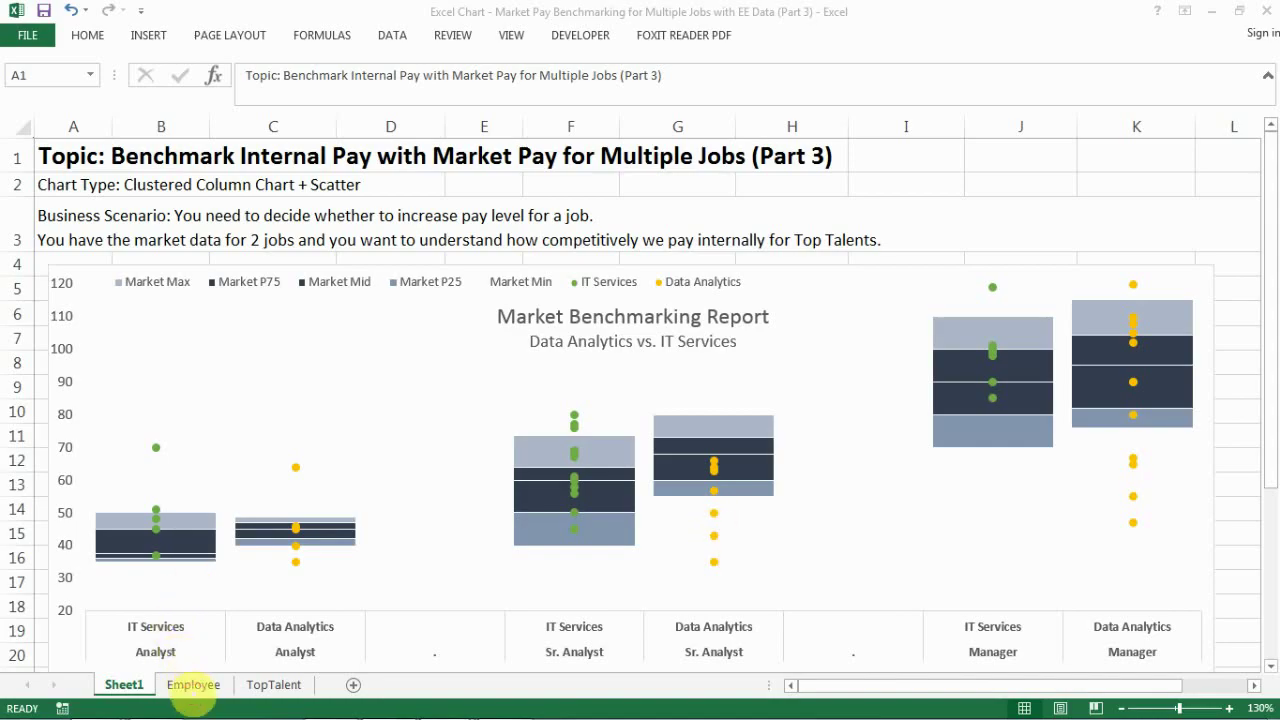
pyautogui.click(193, 688)
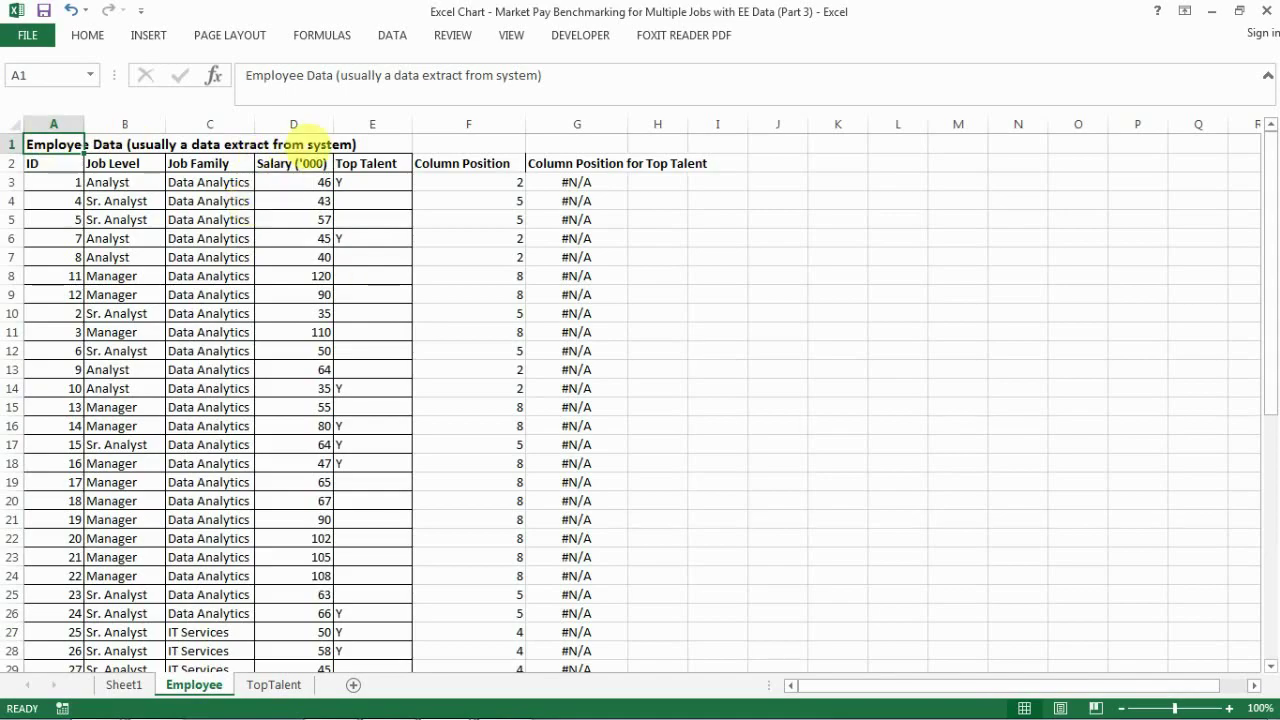
pyautogui.click(370, 124)
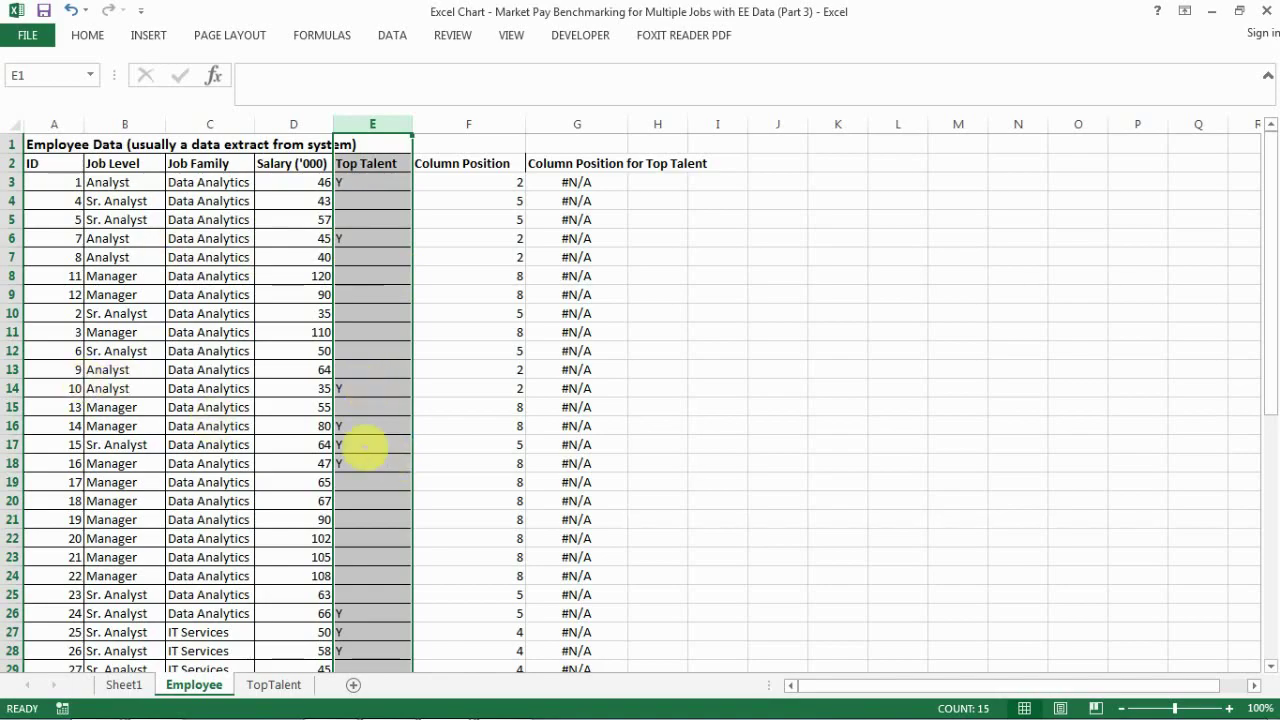
# On the TopTalent sheet, compare the chart for all employees with the chart for top talents using its option buttons
pyautogui.click(276, 685)
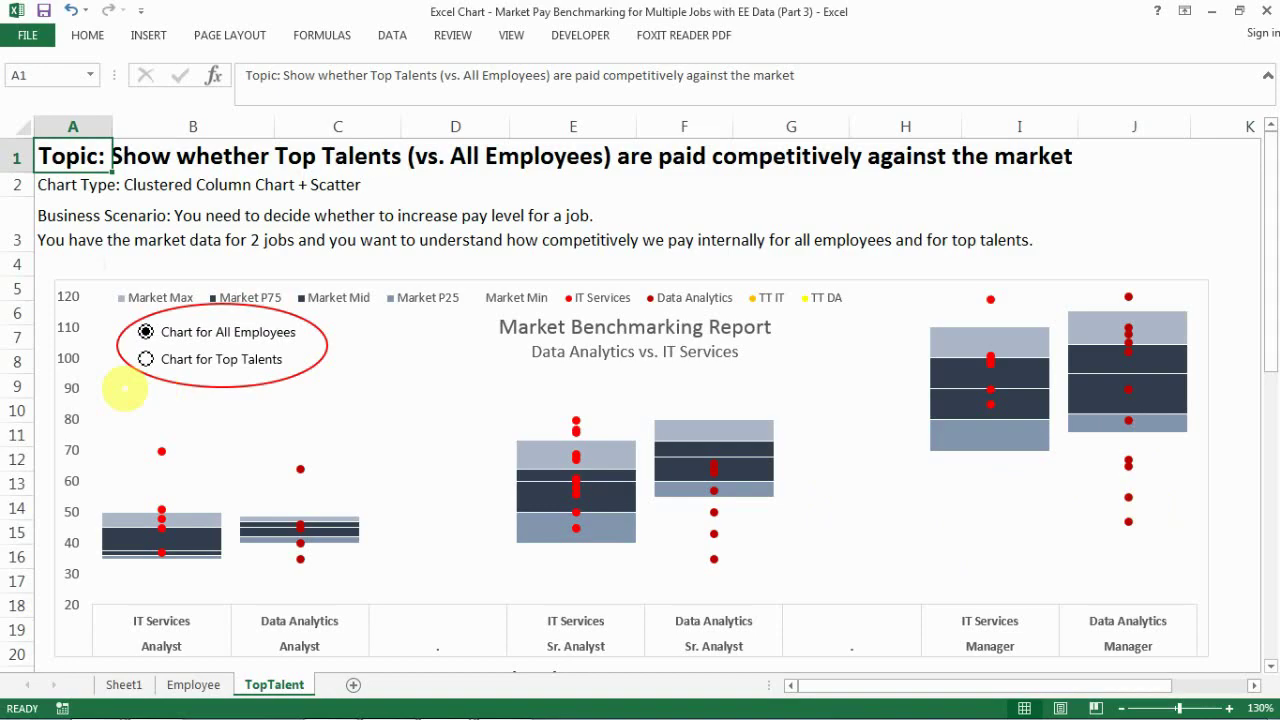
pyautogui.click(145, 360)
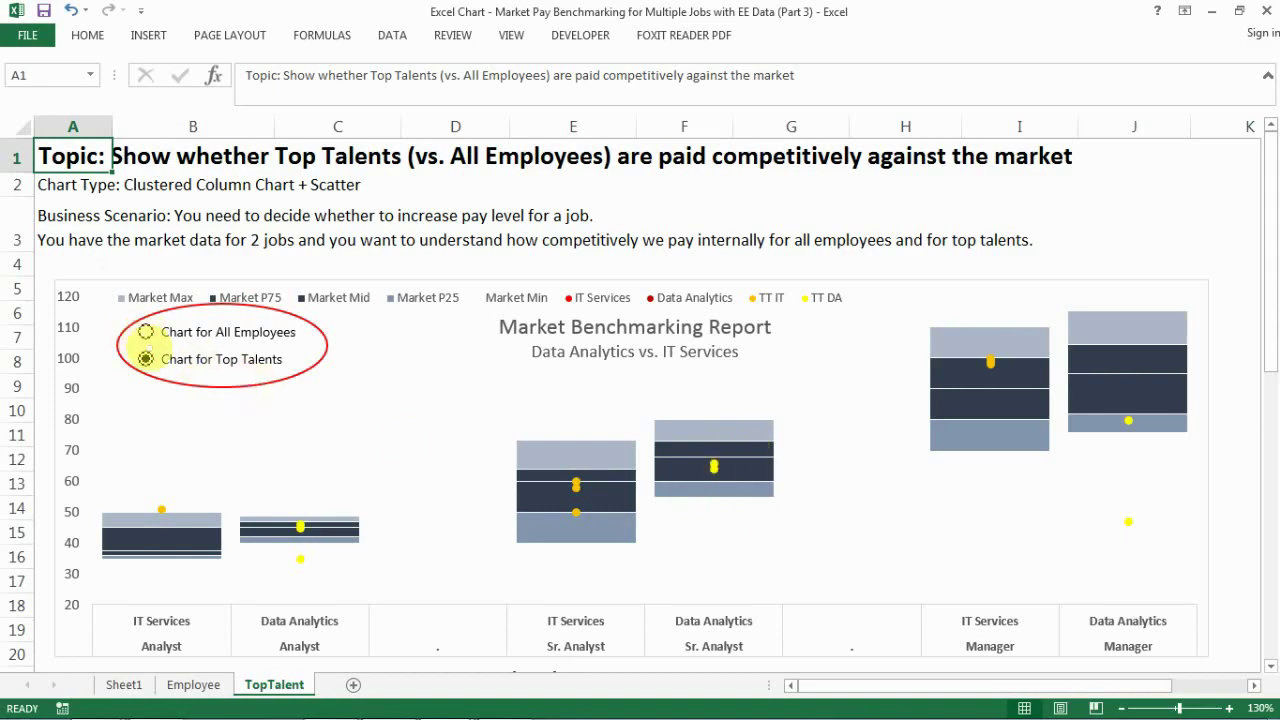
pyautogui.click(146, 332)
pyautogui.click(145, 359)
pyautogui.click(146, 332)
pyautogui.click(145, 359)
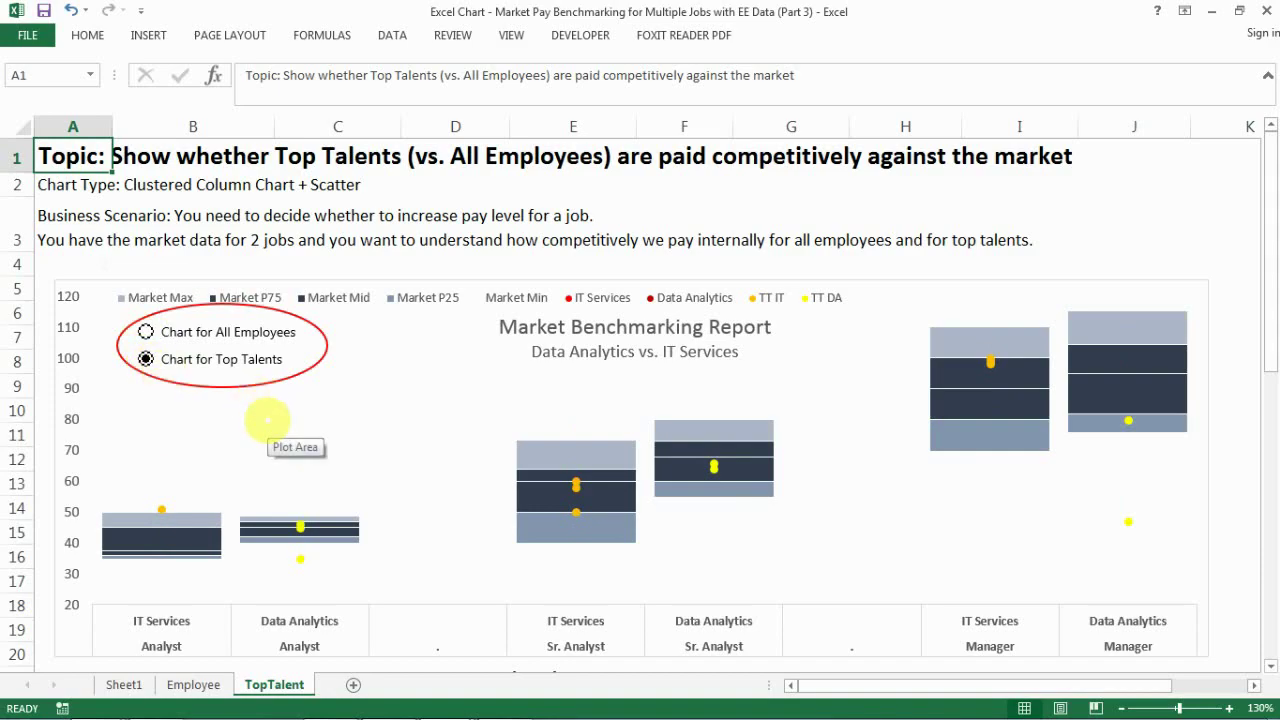
# Switch to the Part 2 market pay benchmarking workbook
pyautogui.moveTo(292, 710)
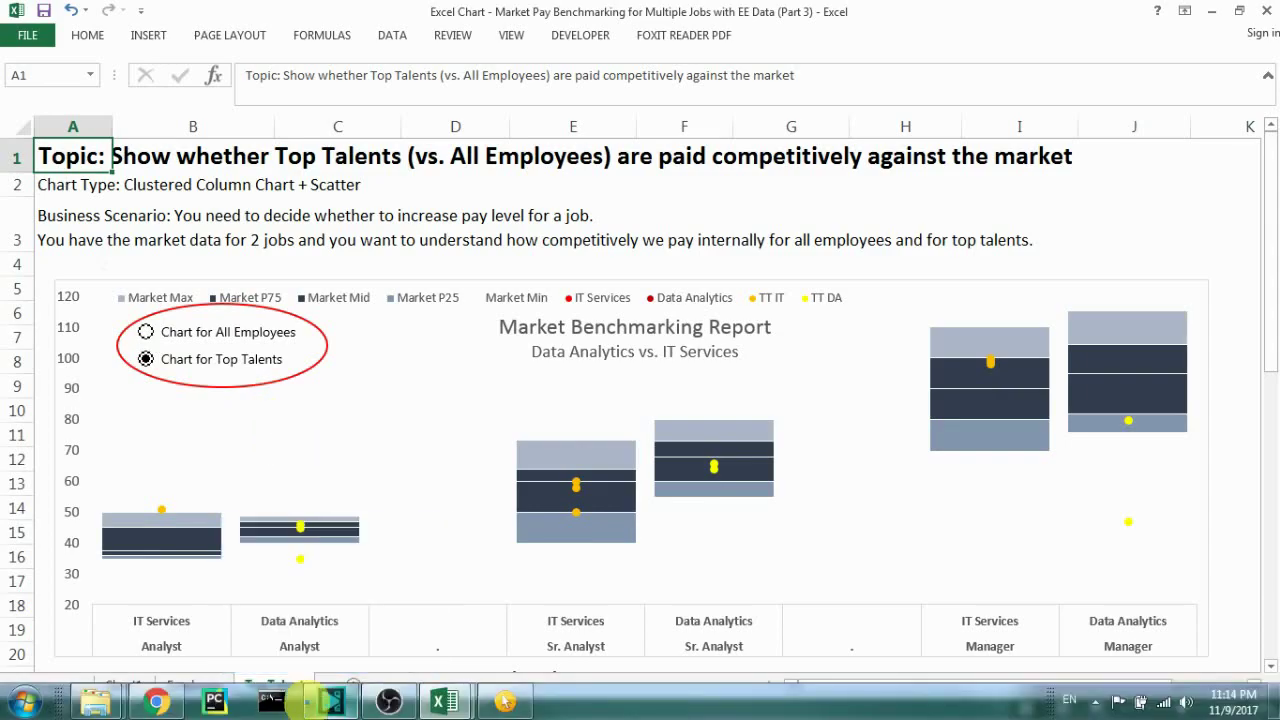
pyautogui.moveTo(437, 712)
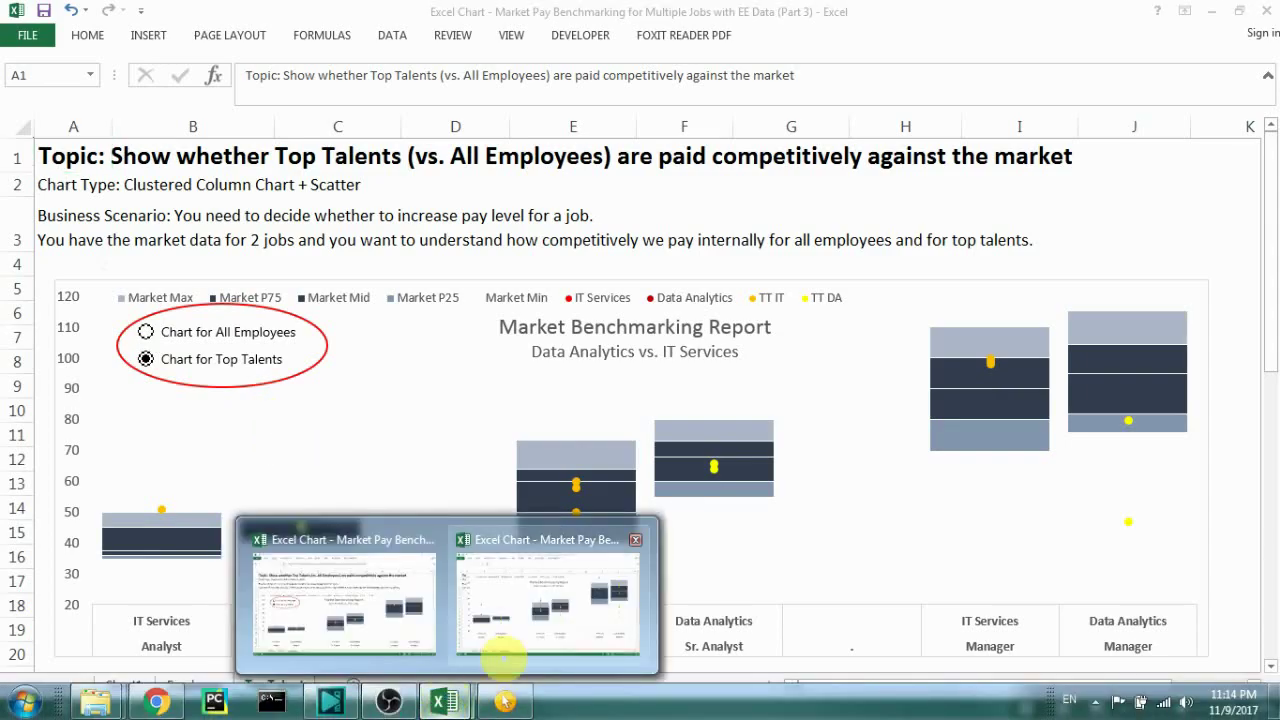
pyautogui.click(524, 624)
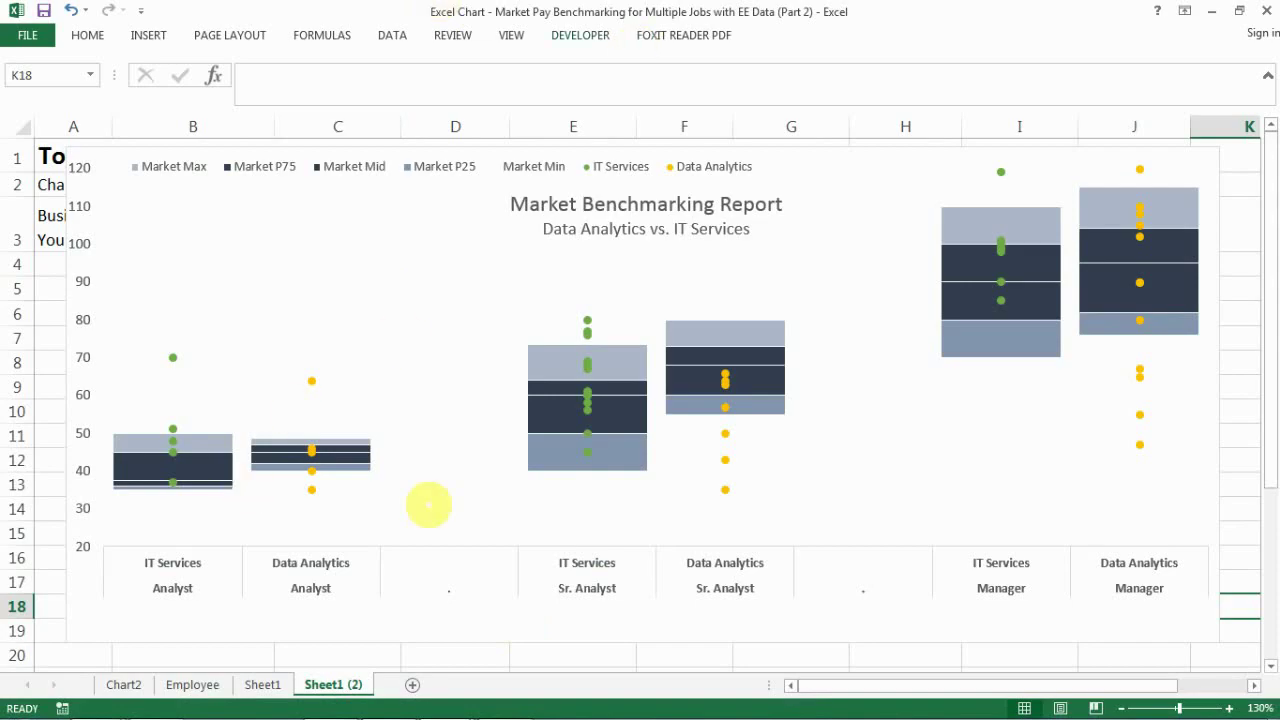
# Move and resize the benchmarking chart so its upper edge sits at row 5, beneath the business scenario text
pyautogui.moveTo(514, 634); pyautogui.dragTo(500, 660)
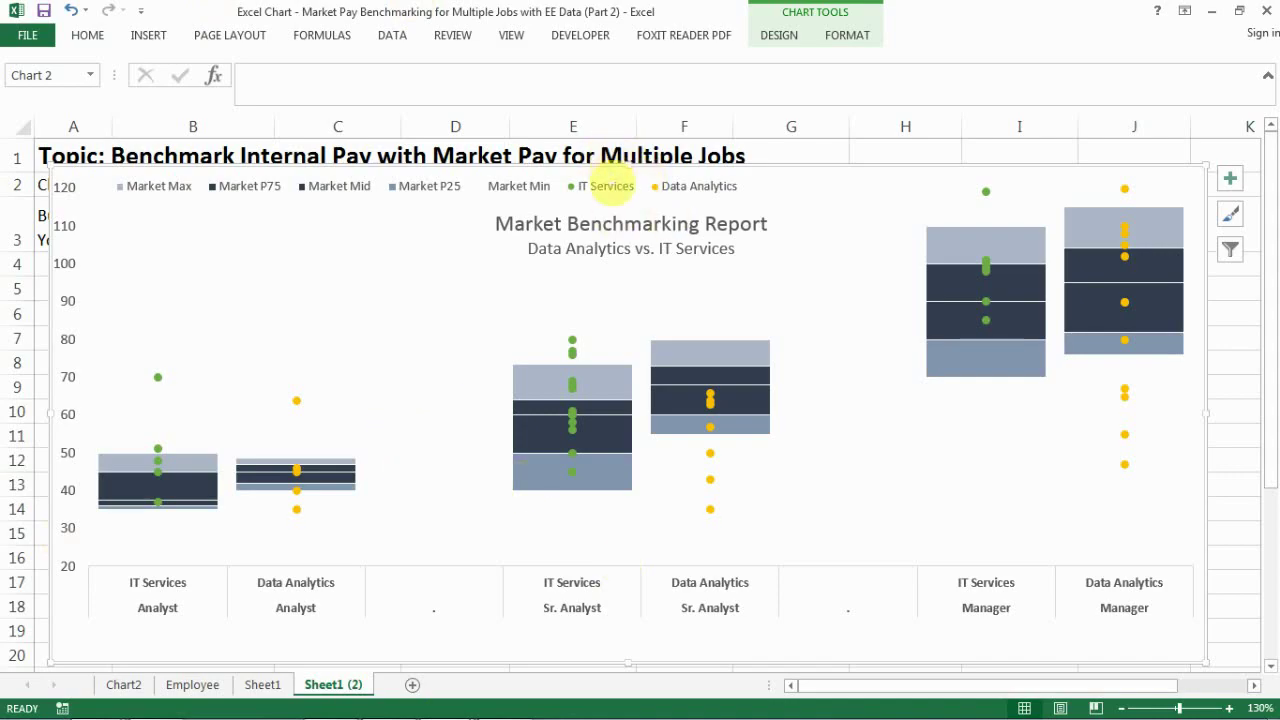
pyautogui.moveTo(597, 170); pyautogui.dragTo(597, 203)
pyautogui.moveTo(1200, 202); pyautogui.dragTo(1220, 283)
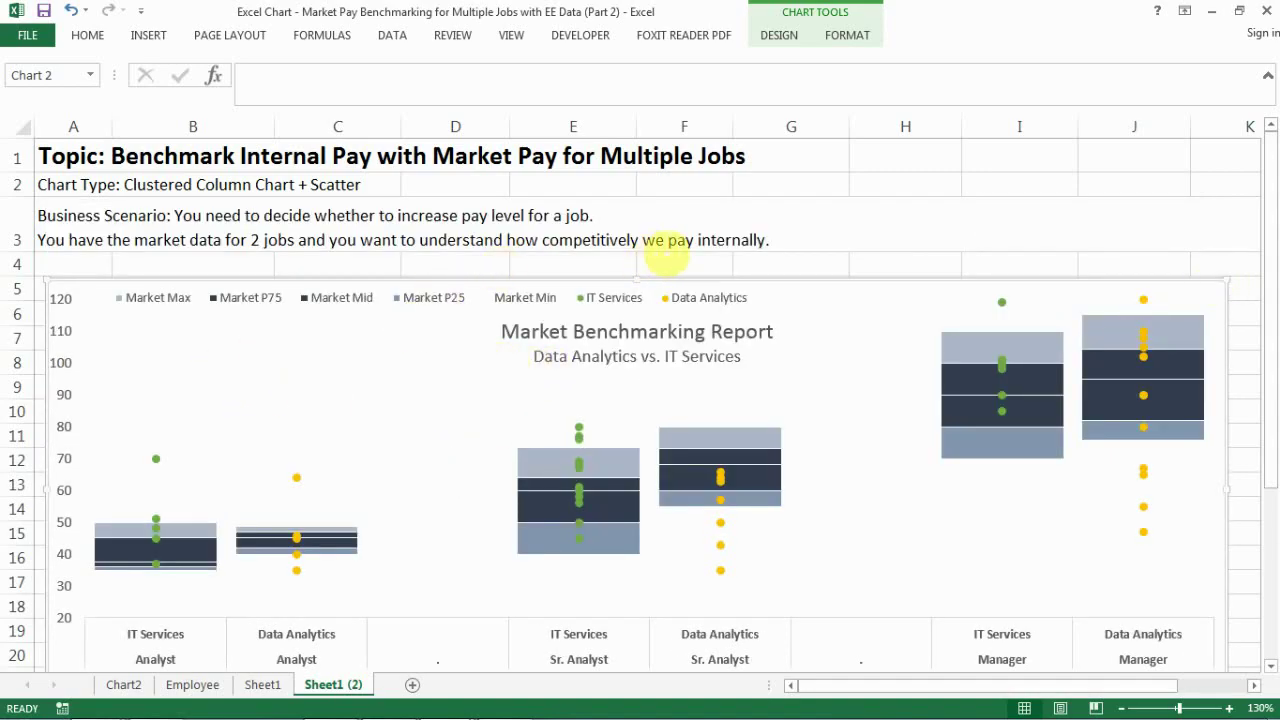
pyautogui.click(668, 259)
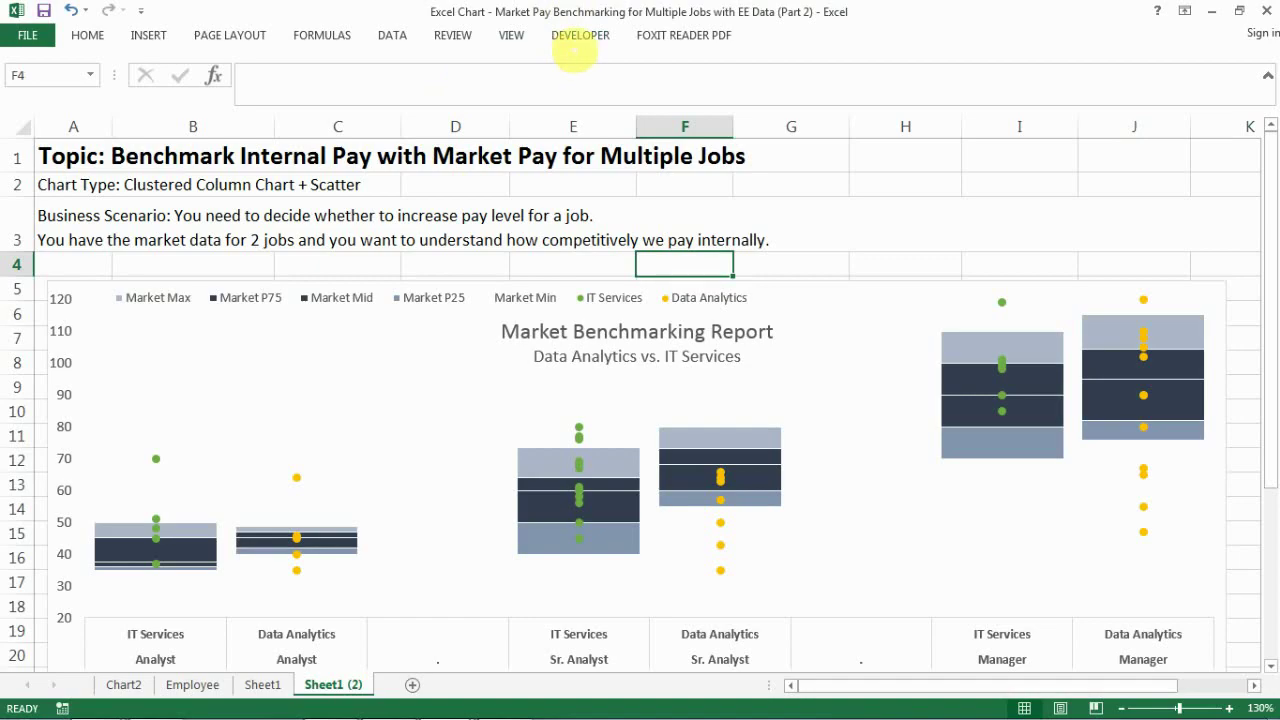
pyautogui.click(582, 36)
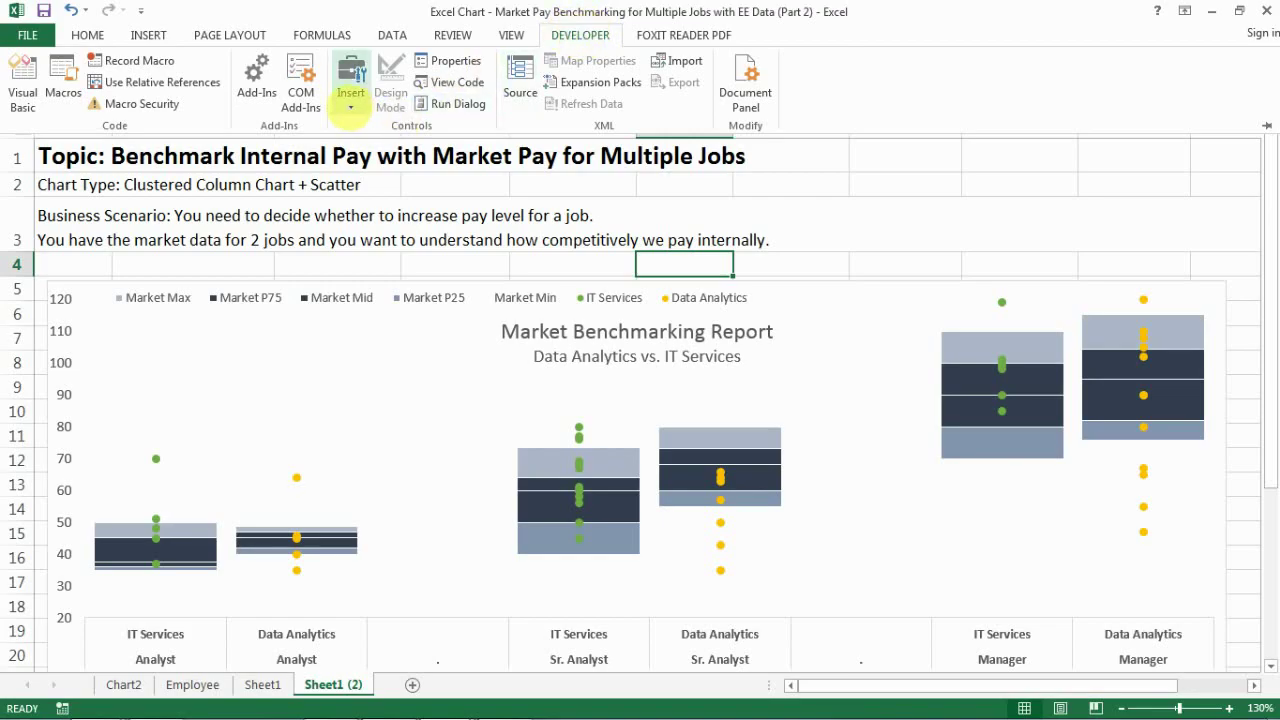
pyautogui.click(351, 100)
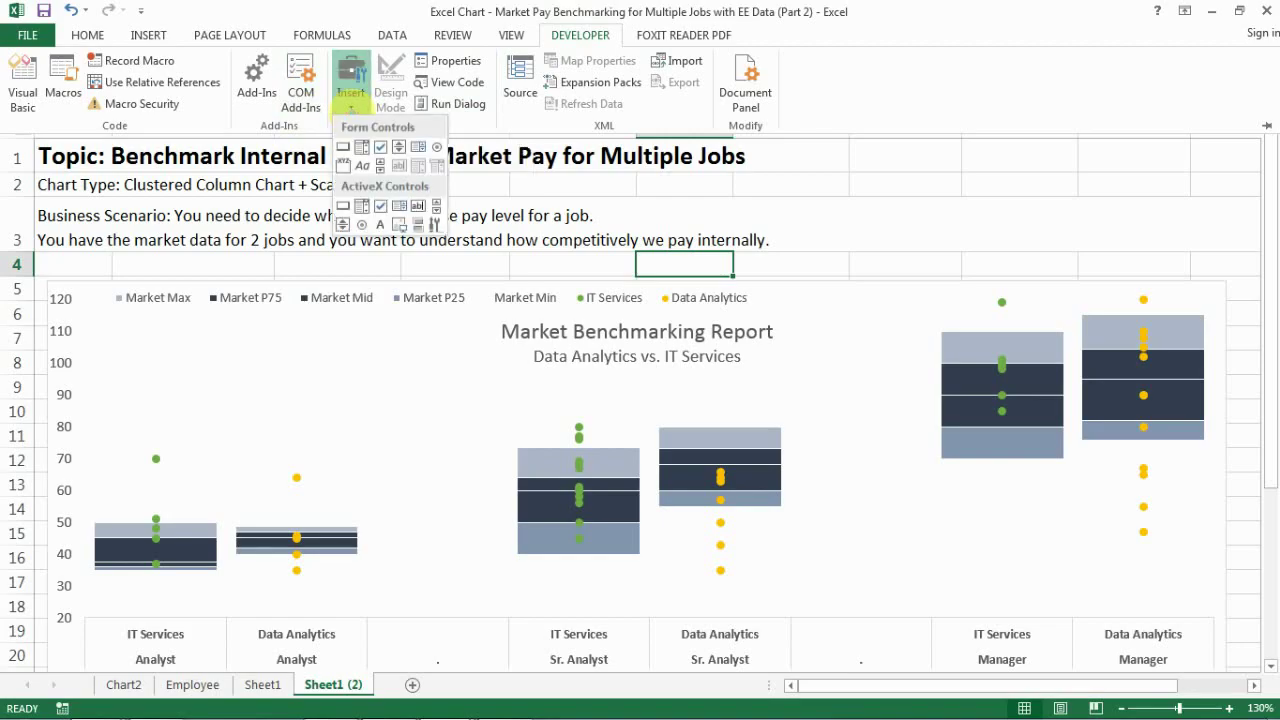
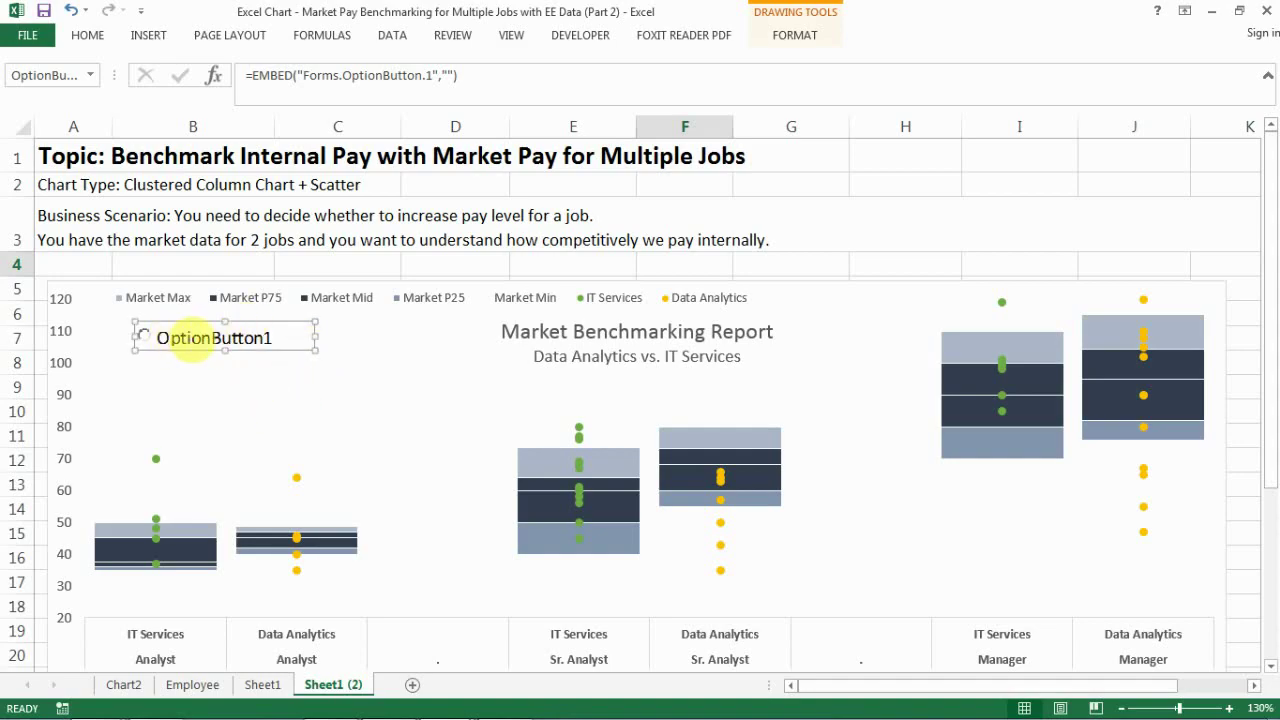
pyautogui.rightClick(192, 338)
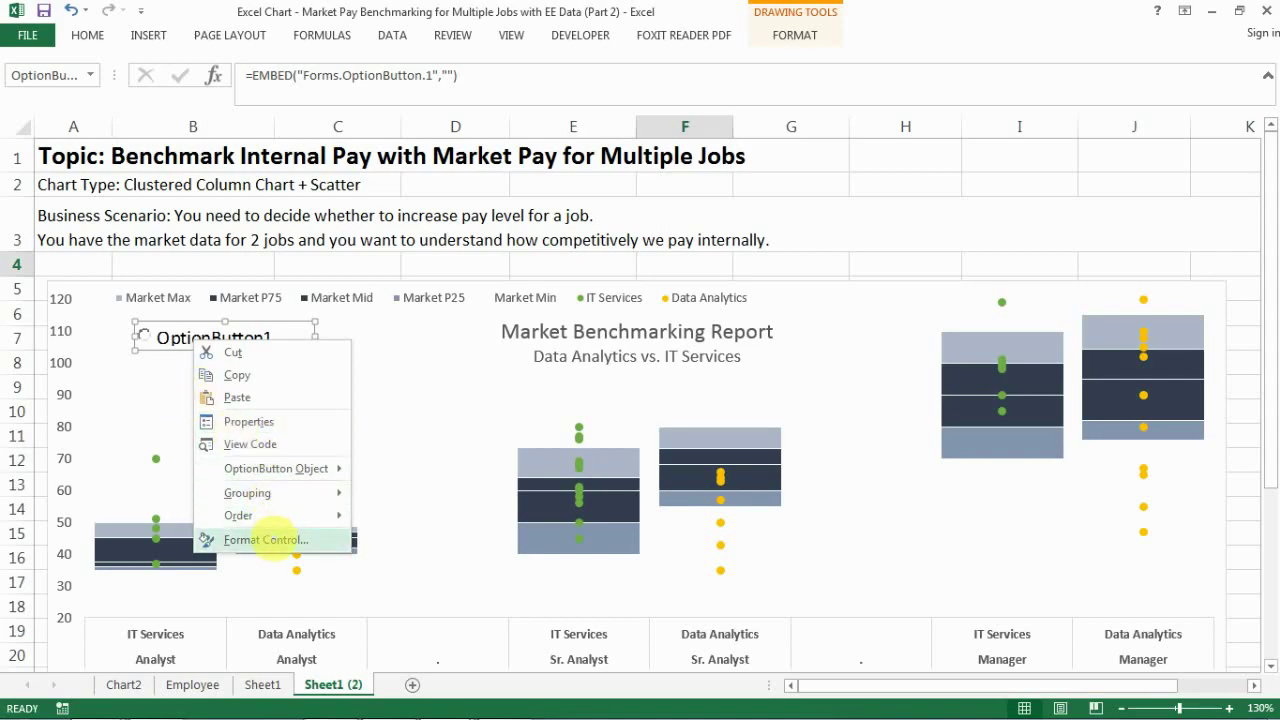
pyautogui.click(266, 540)
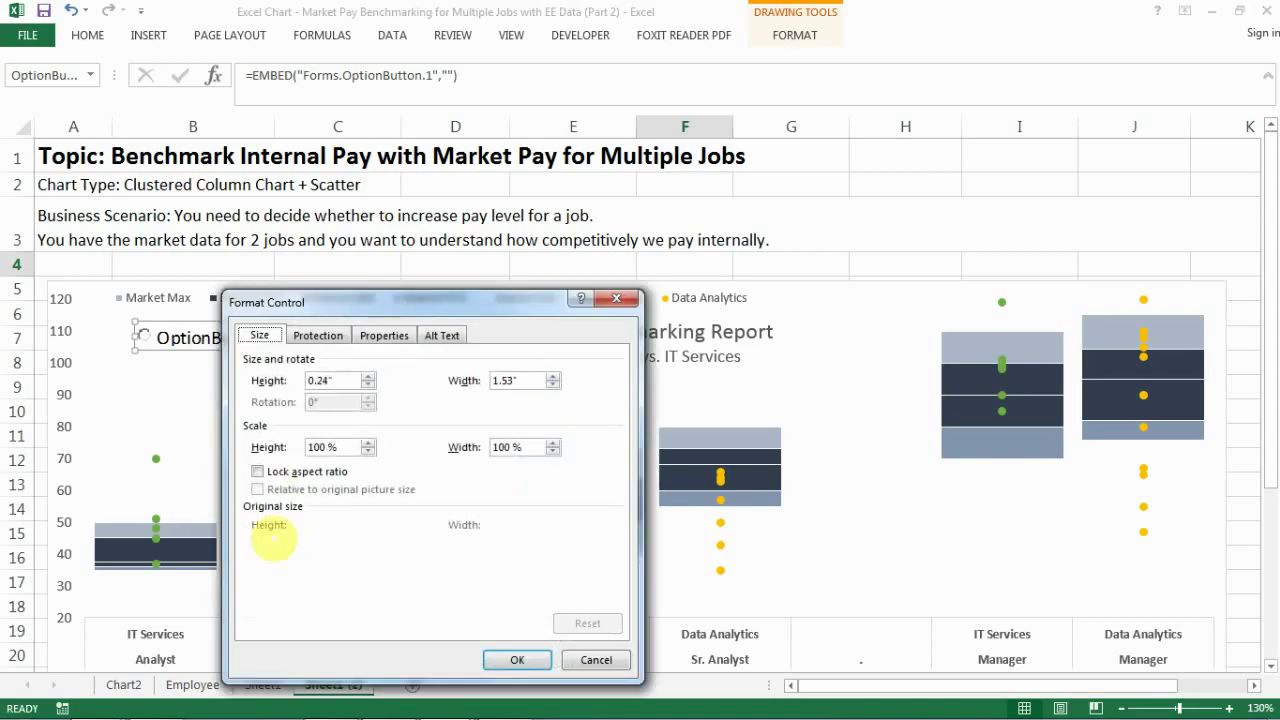
pyautogui.click(325, 336)
pyautogui.click(378, 336)
pyautogui.click(443, 335)
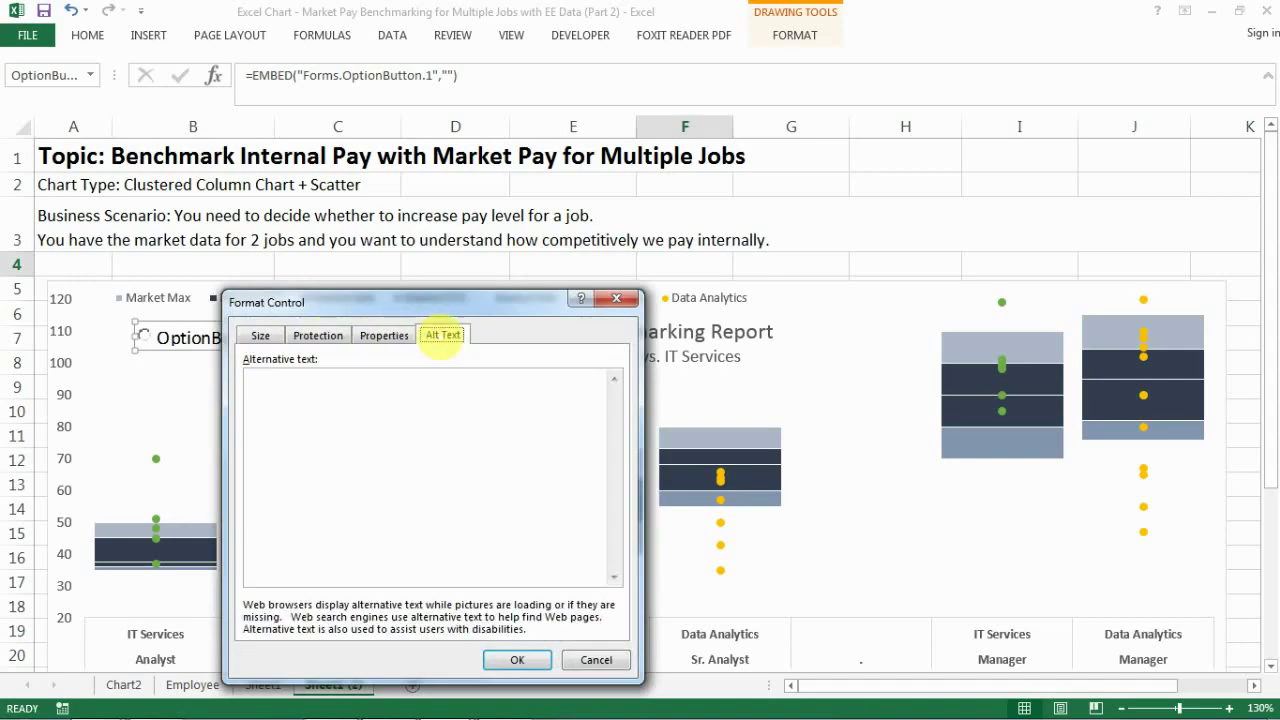
pyautogui.click(600, 659)
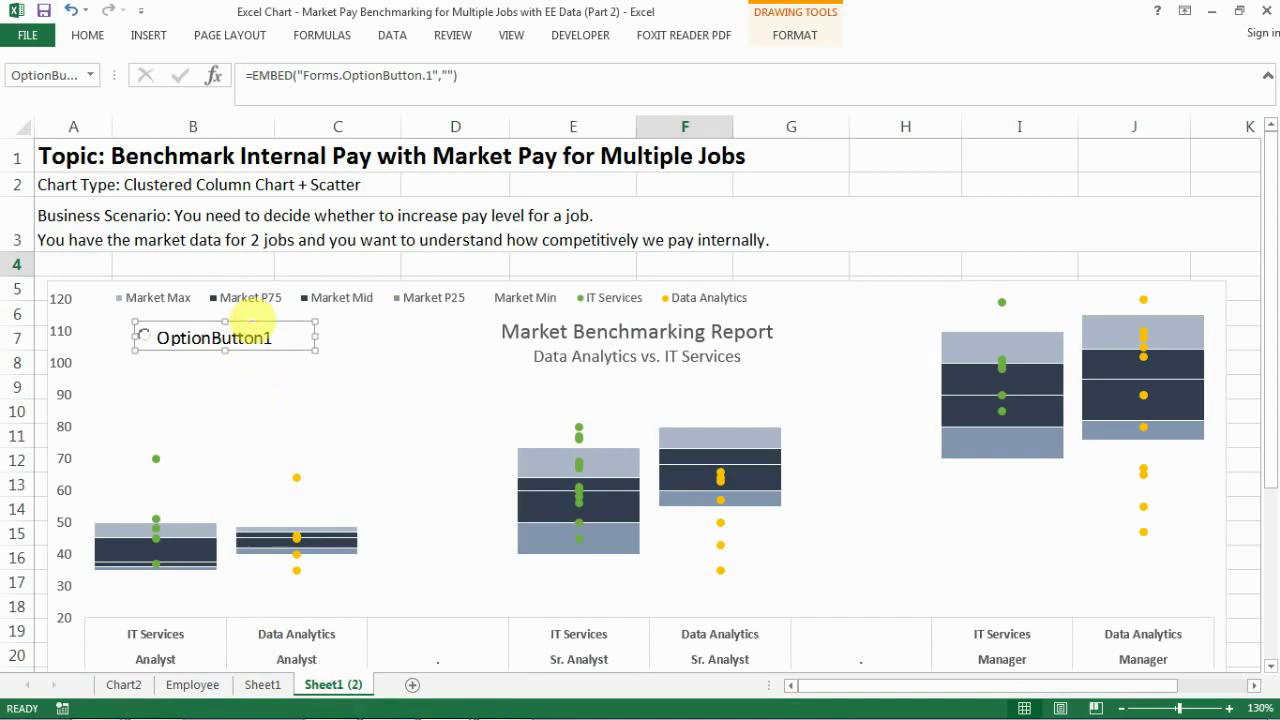
pyautogui.press('Delete')
# Insert a Form Control option button over the empty upper-left area of the chart, just below the legend
pyautogui.click(580, 35)
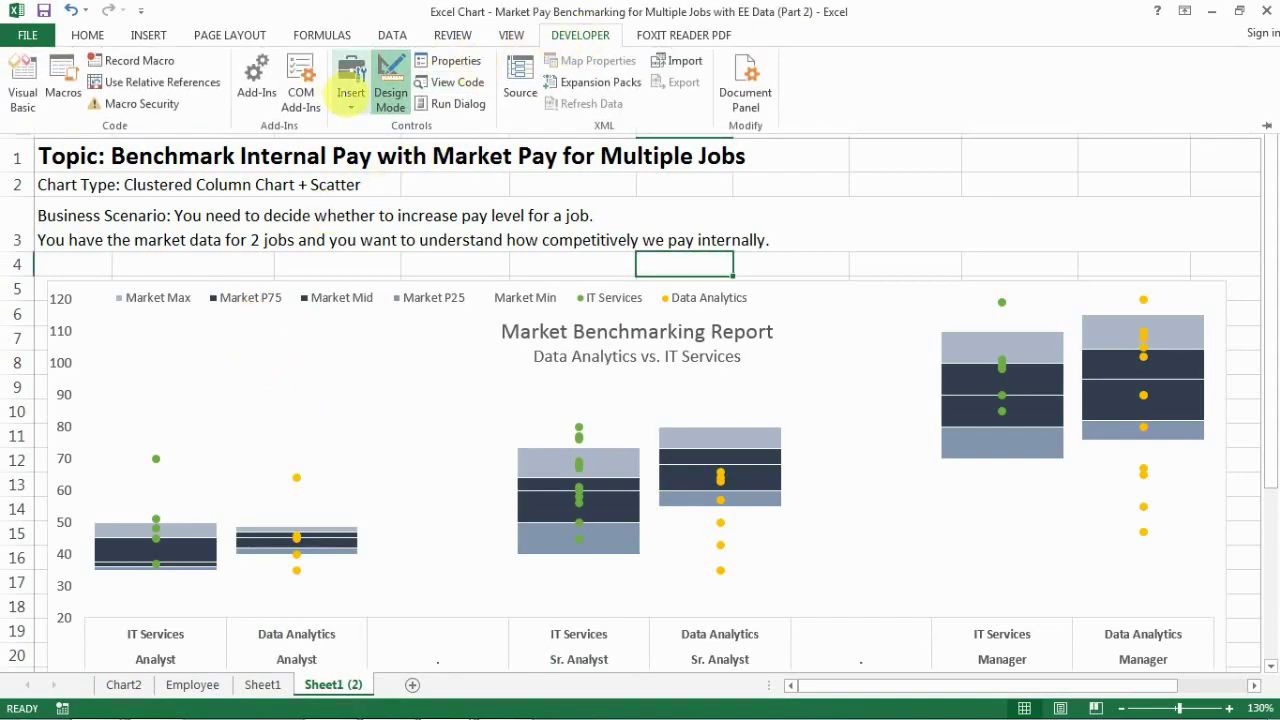
pyautogui.click(349, 95)
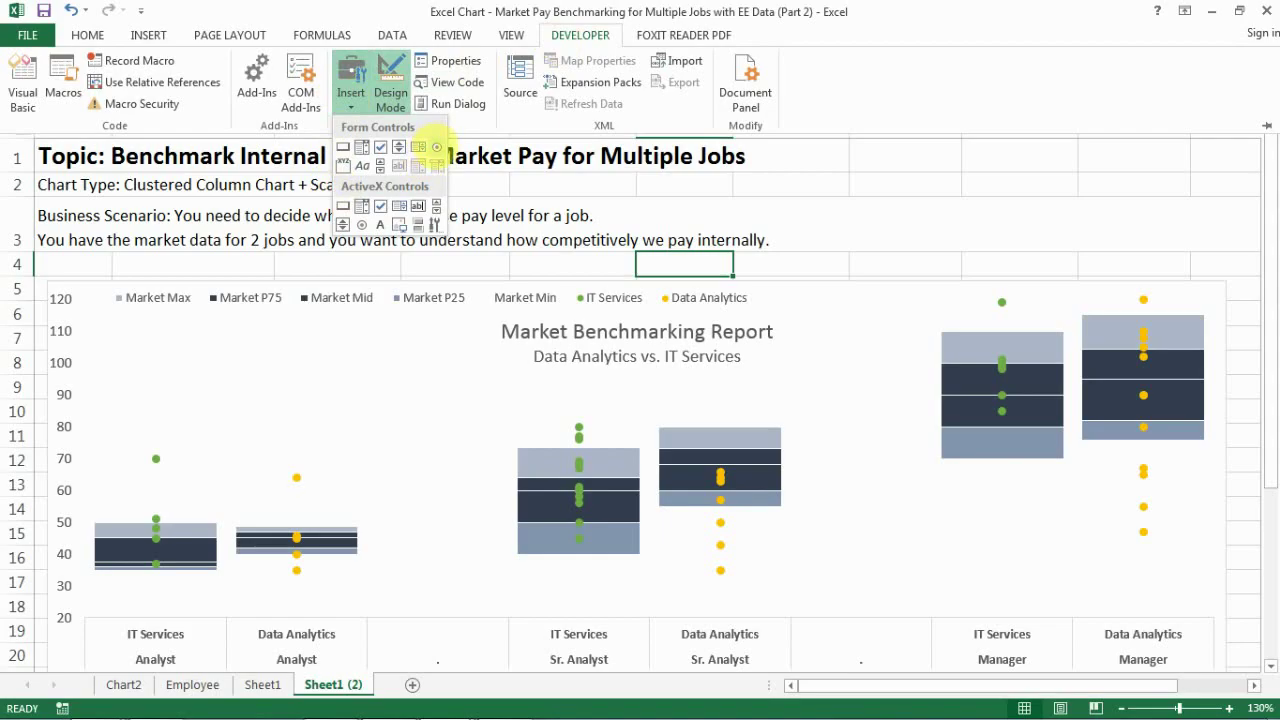
pyautogui.click(437, 147)
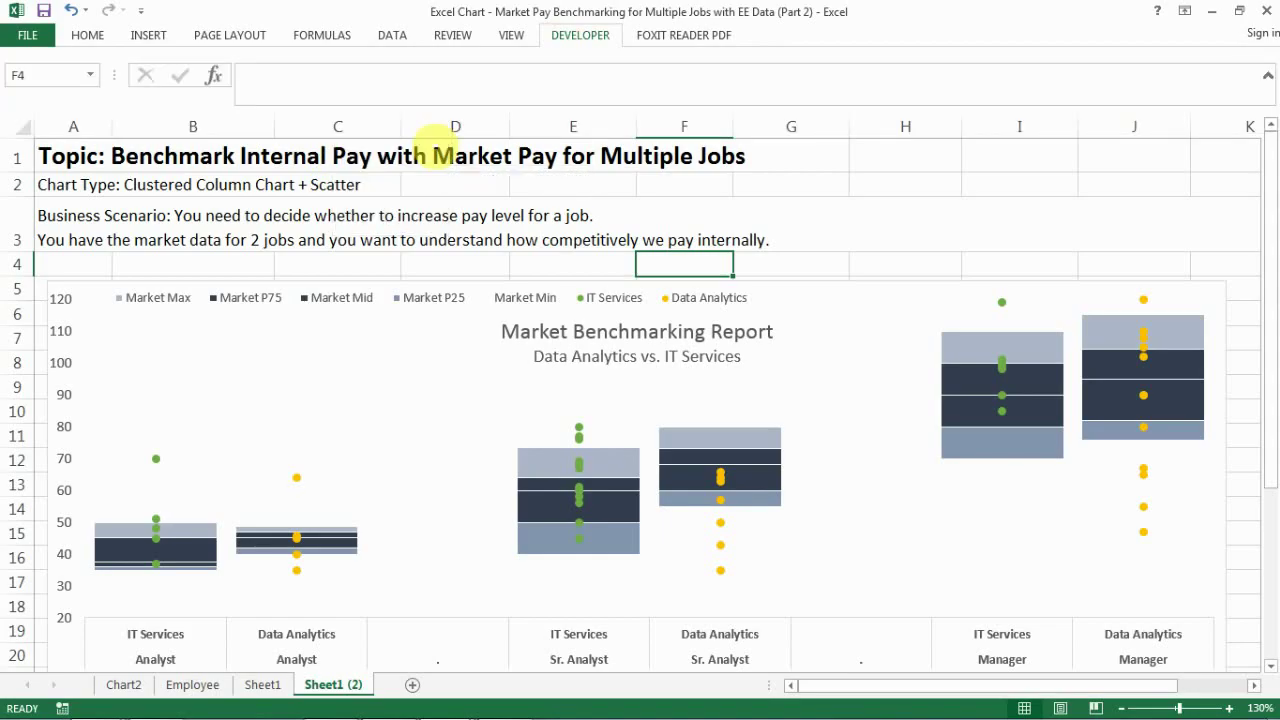
pyautogui.moveTo(128, 318)
pyautogui.mouseDown()
pyautogui.moveTo(209, 343)
pyautogui.moveTo(273, 340)
pyautogui.mouseUp()
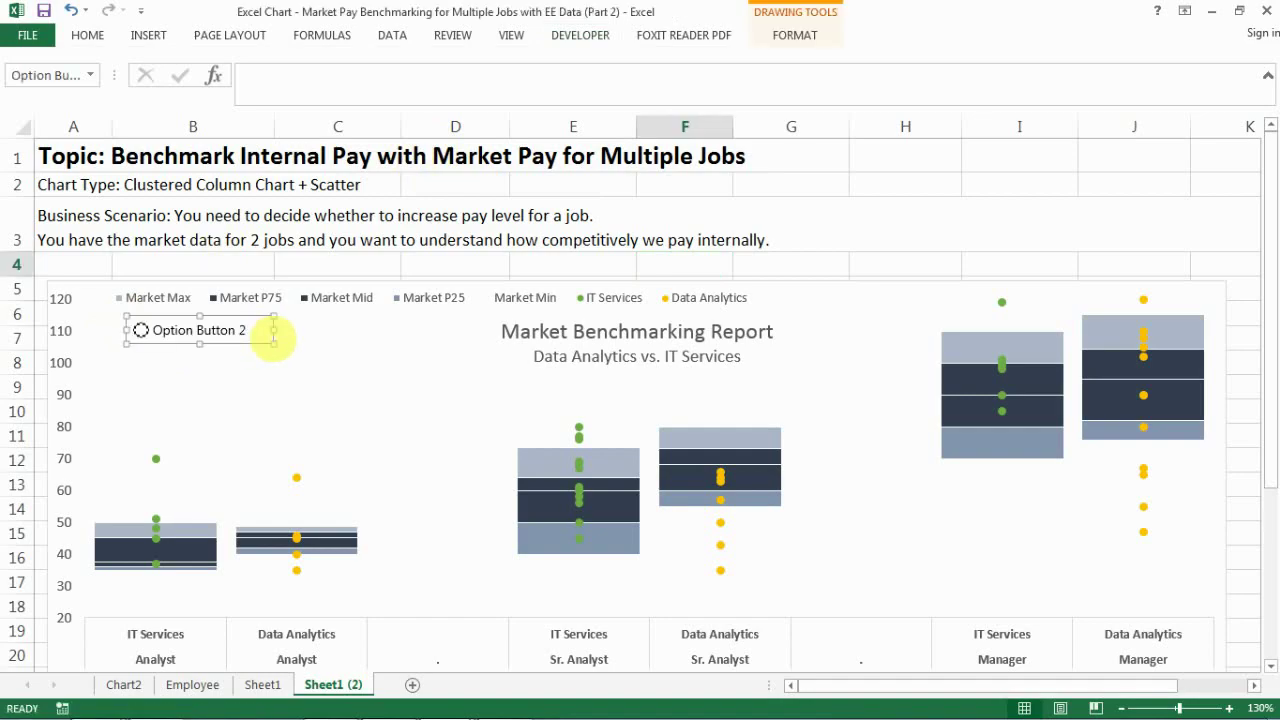
# Change the new option button's label to "Chart for All Employees"
pyautogui.rightClick(222, 336)
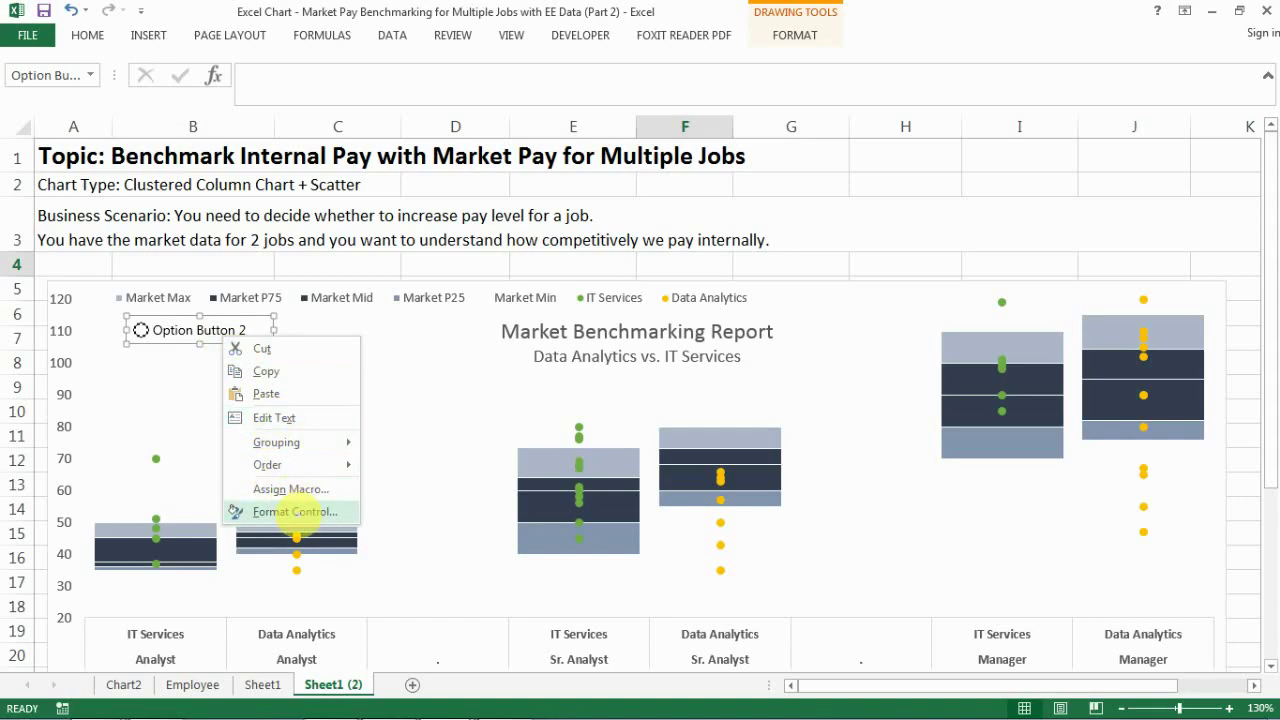
pyautogui.click(273, 418)
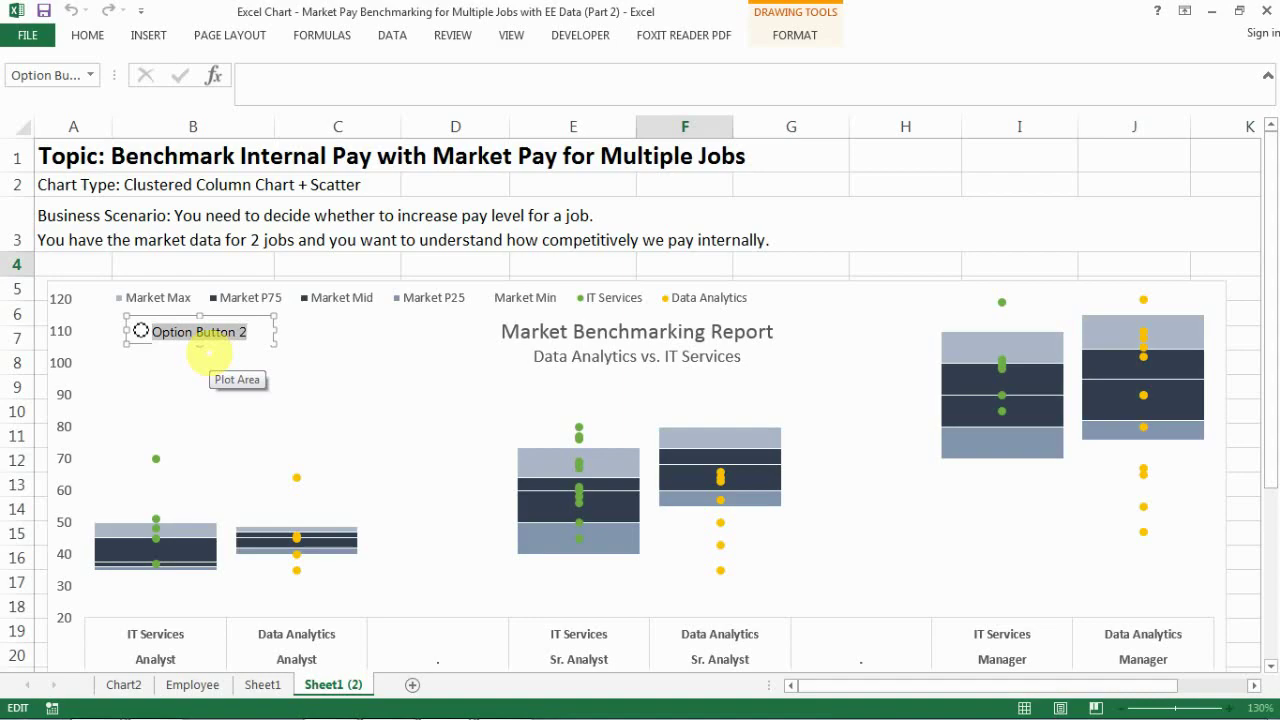
pyautogui.write('Cha')
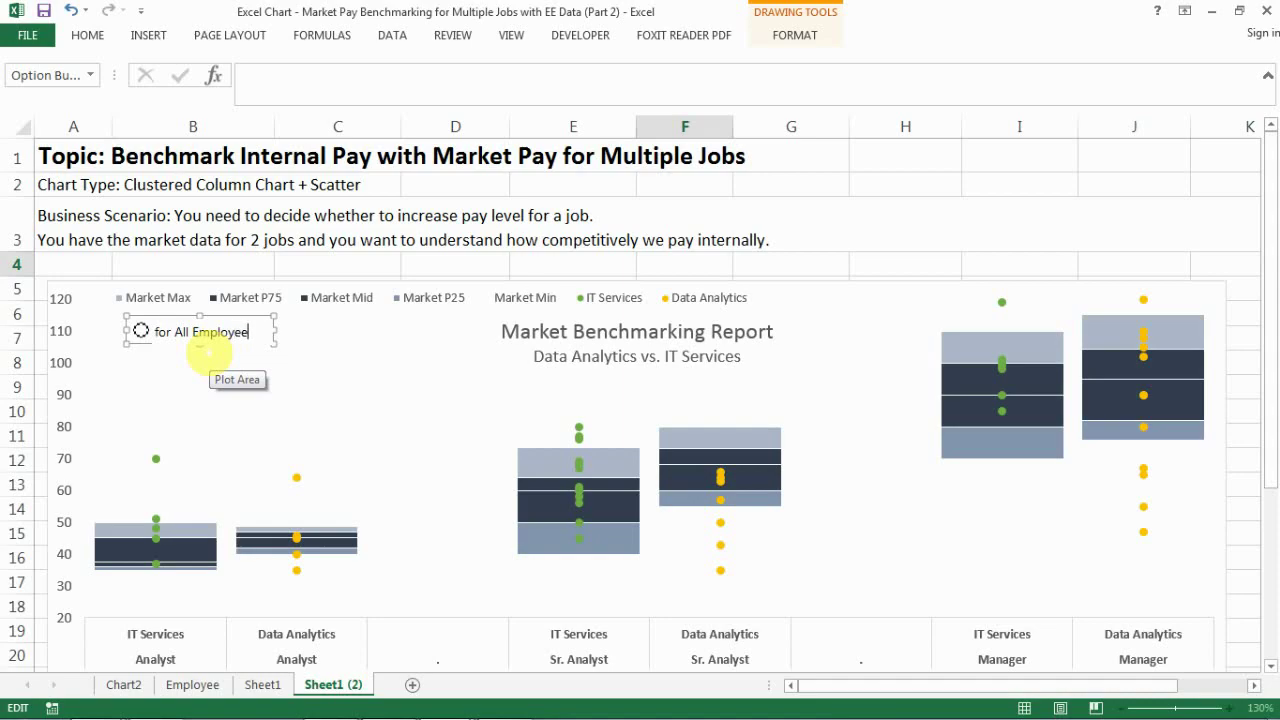
pyautogui.click(302, 336)
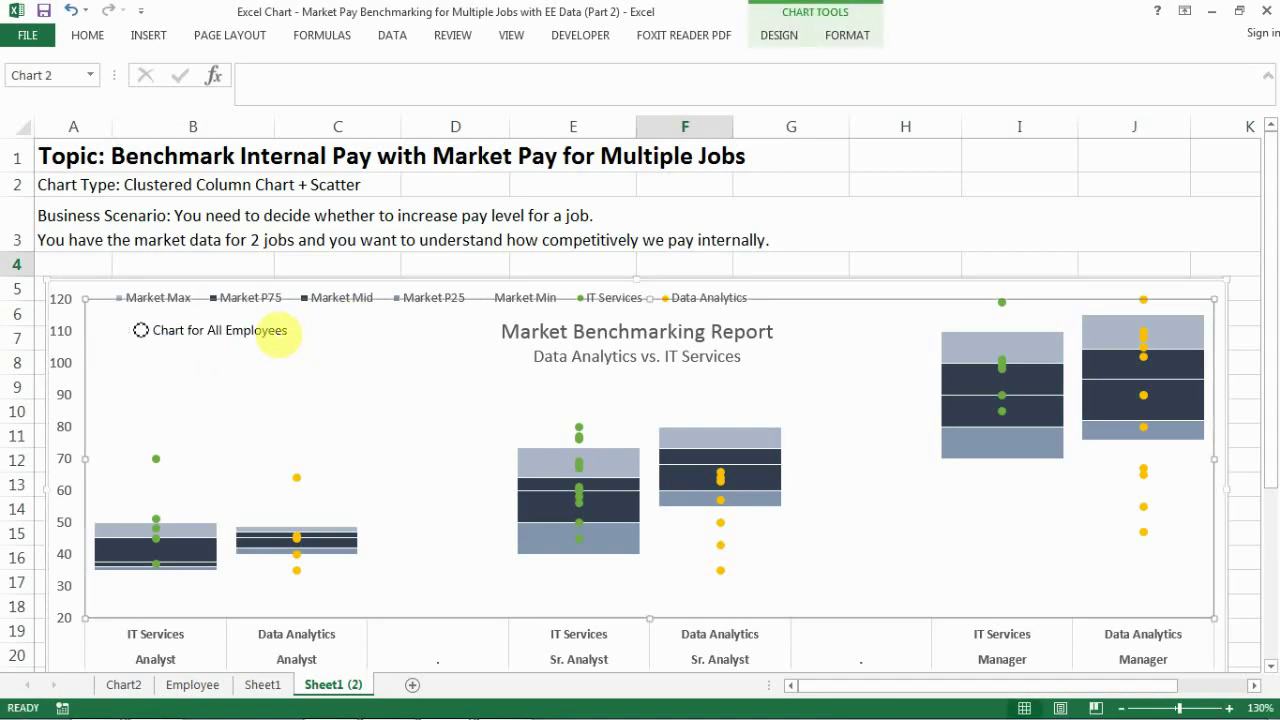
# Turn on the "Chart for All Employees" option button and widen its frame to fit the full label
pyautogui.click(280, 331)
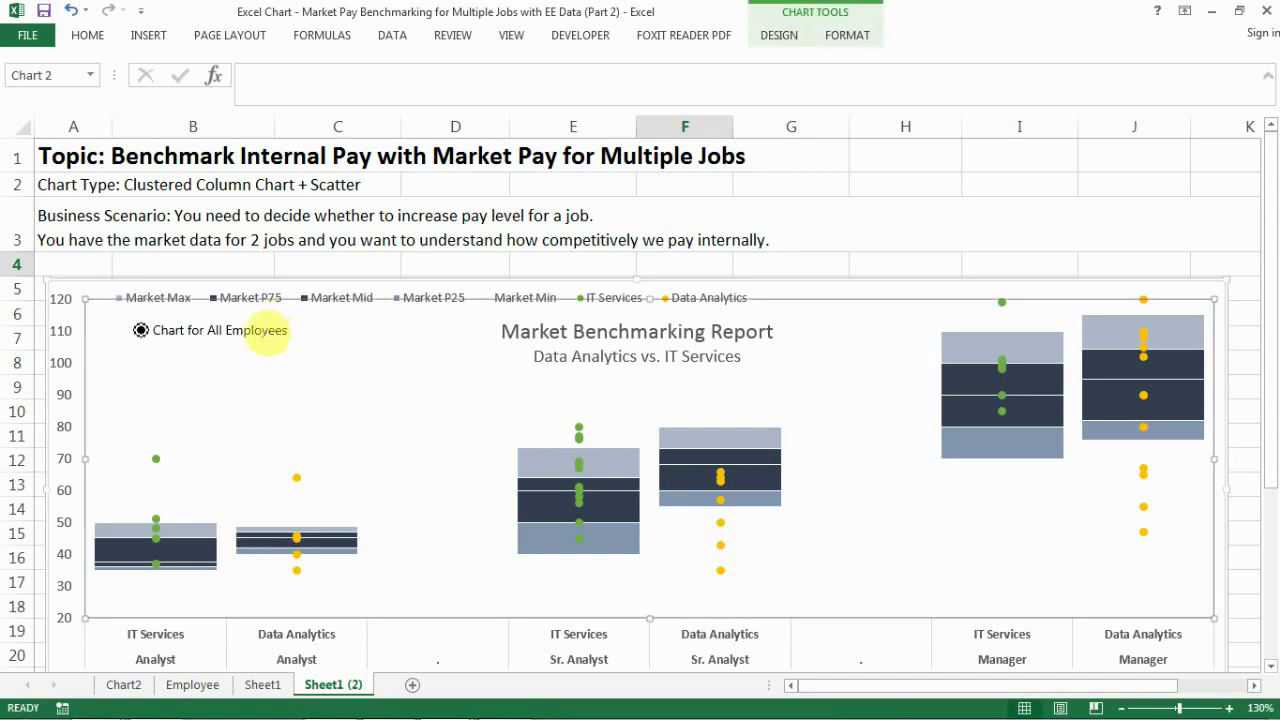
pyautogui.rightClick(206, 330)
pyautogui.press('Escape')
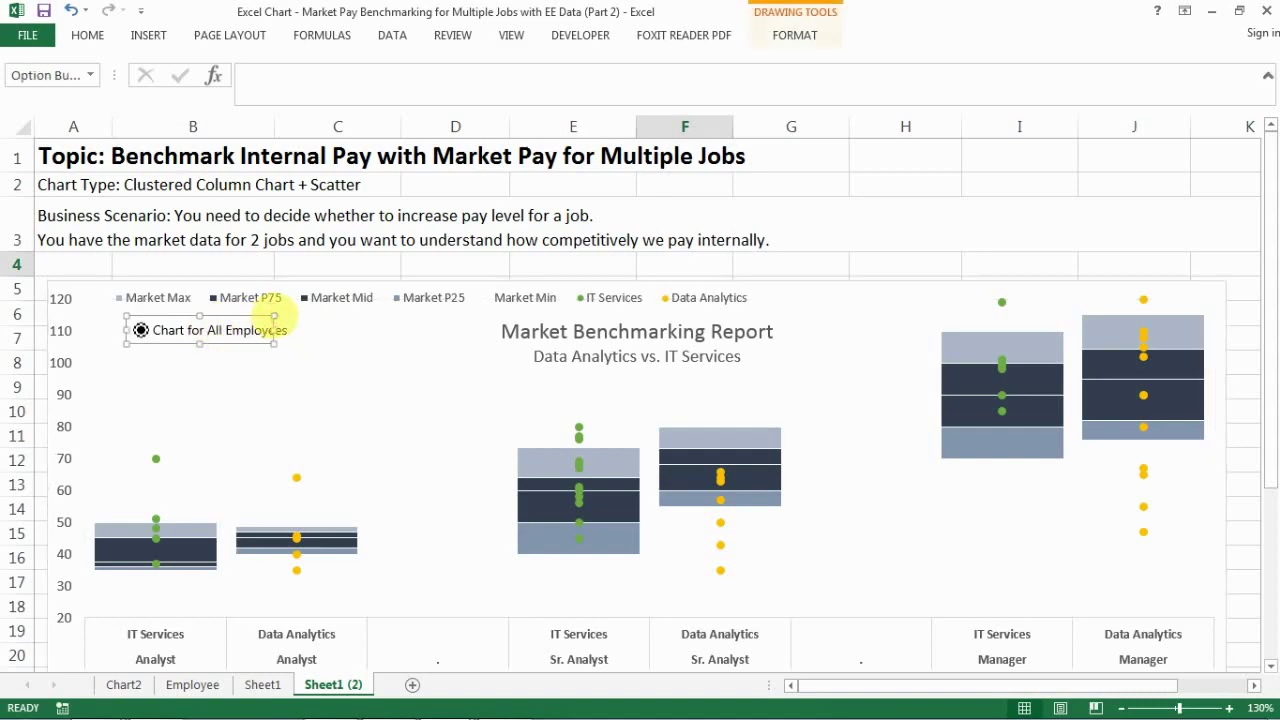
pyautogui.moveTo(280, 342); pyautogui.dragTo(313, 342)
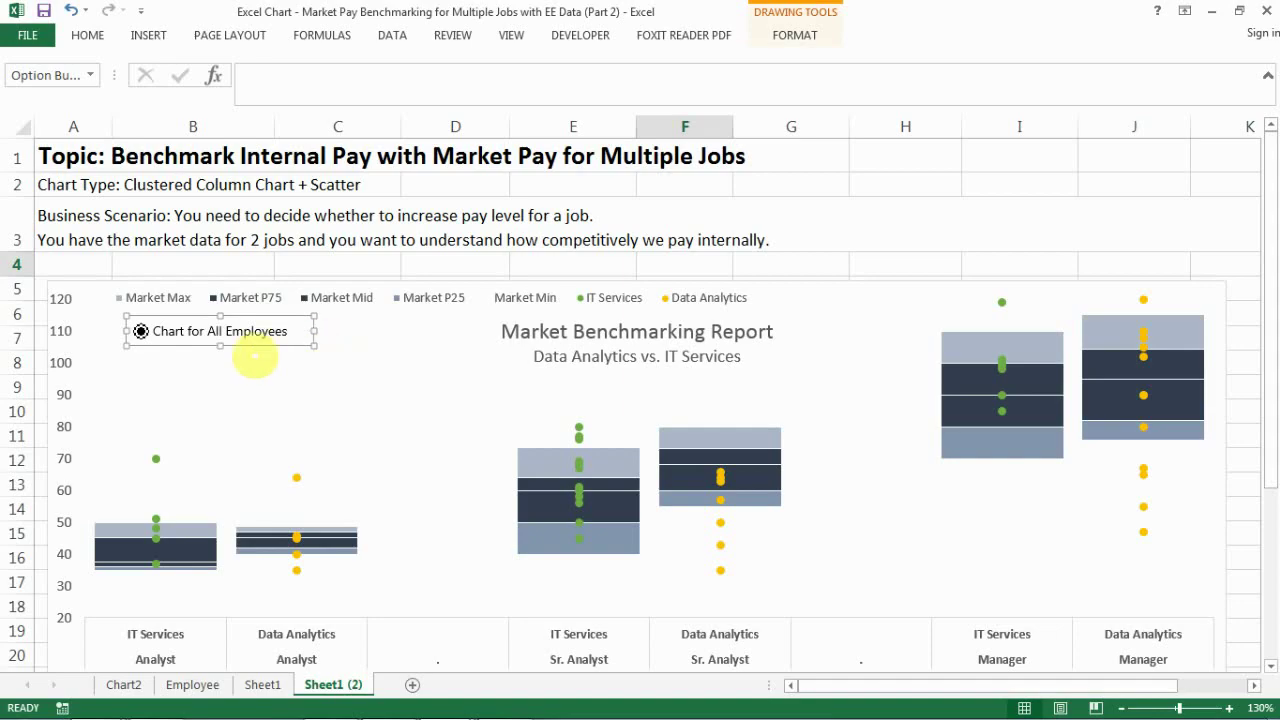
pyautogui.click(274, 358)
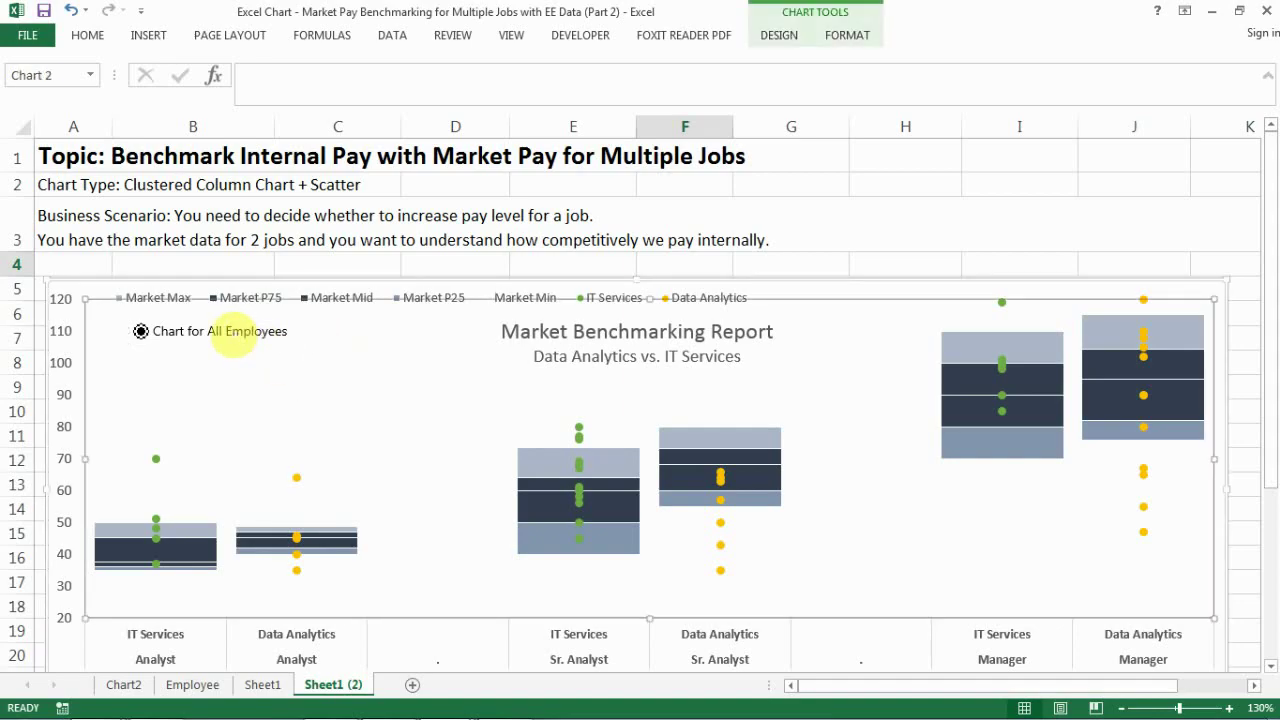
# Link the "Chart for All Employees" option button to cell $A$4 in its control settings
pyautogui.rightClick(223, 333)
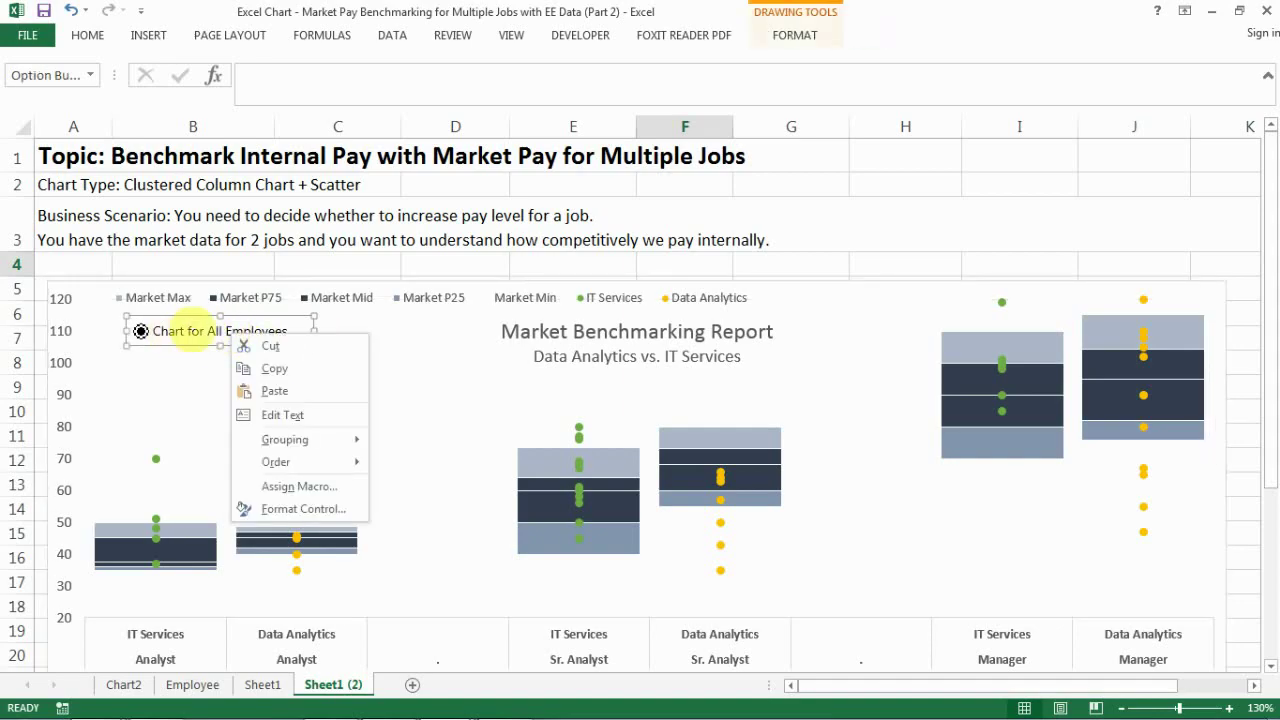
pyautogui.click(300, 508)
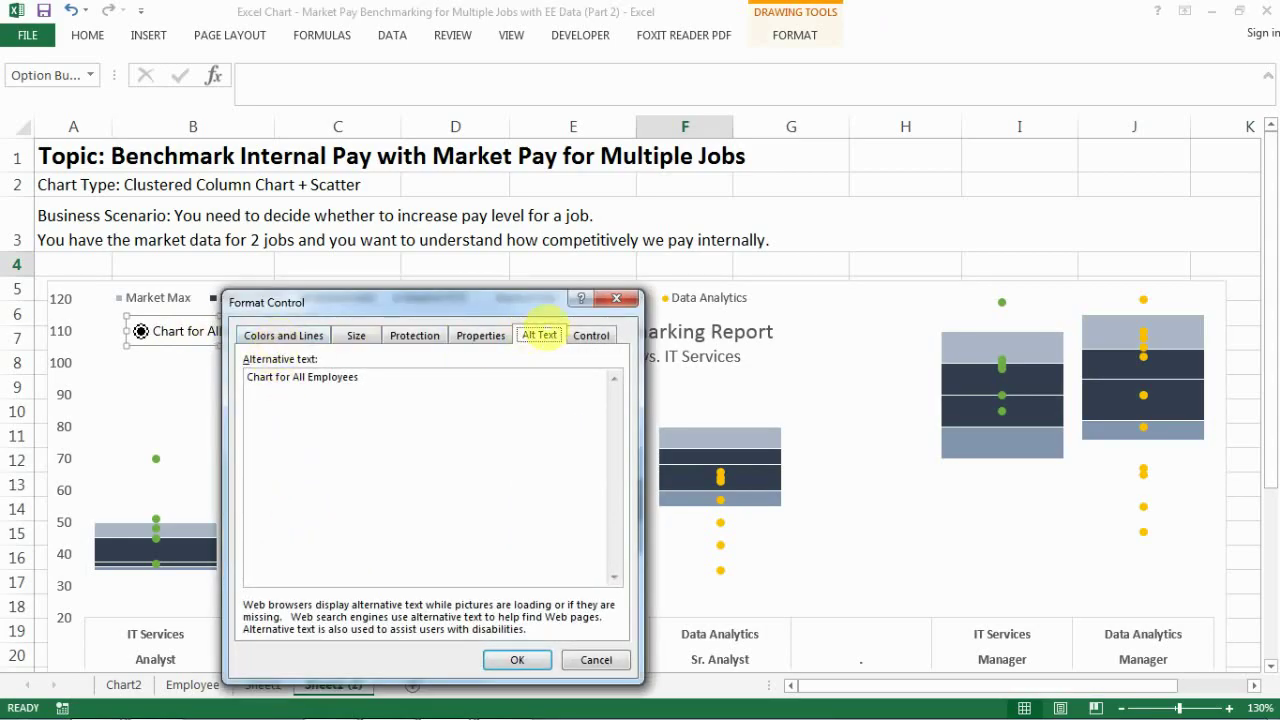
pyautogui.click(270, 335)
pyautogui.click(349, 335)
pyautogui.click(414, 335)
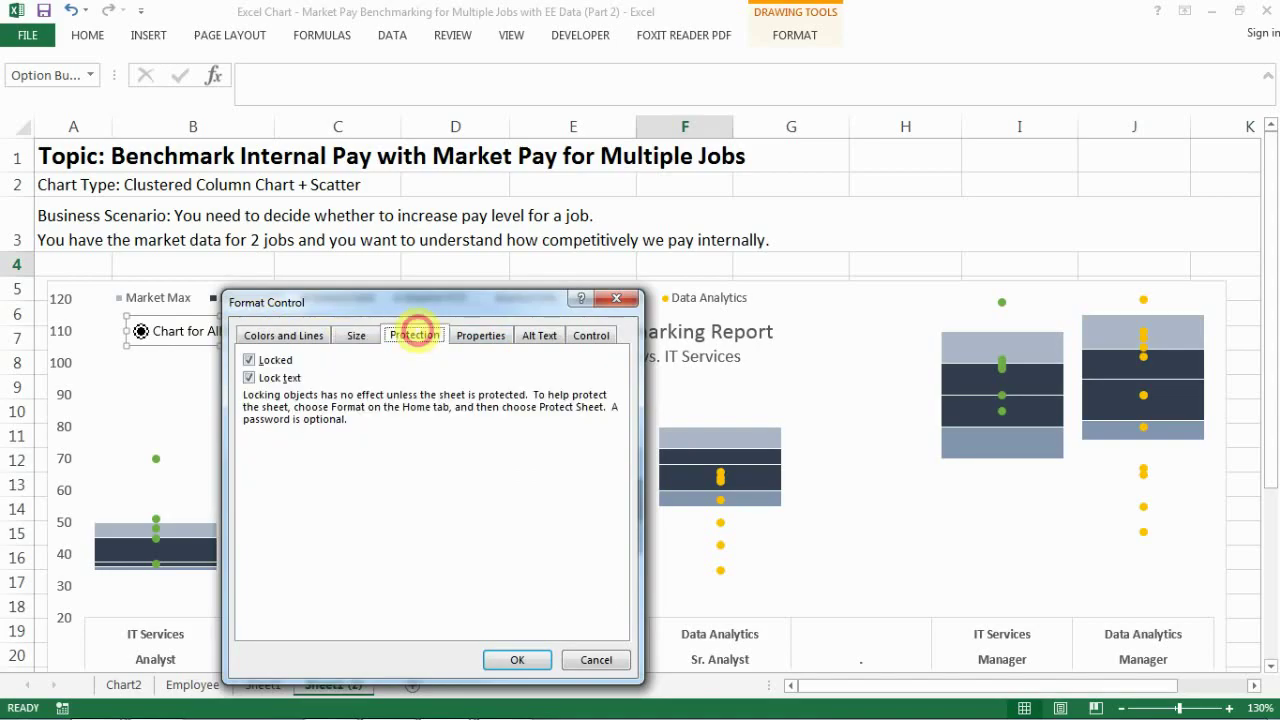
pyautogui.click(480, 335)
pyautogui.click(539, 335)
pyautogui.click(583, 334)
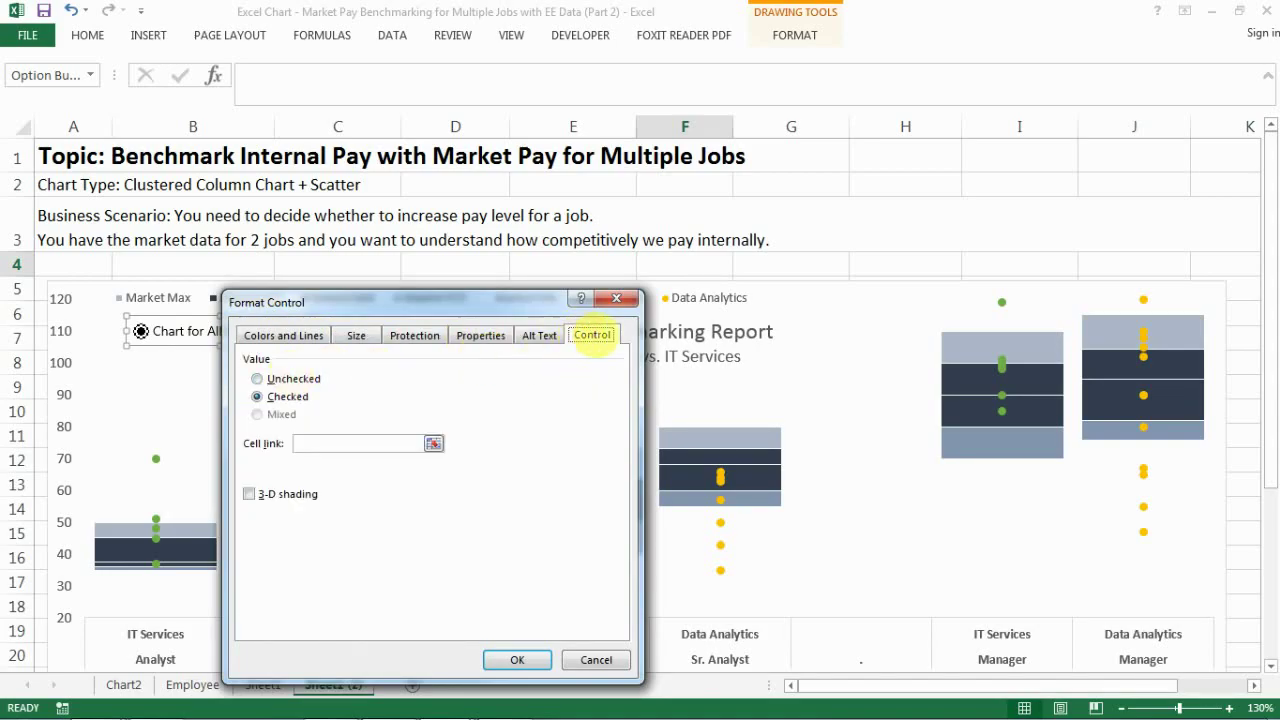
pyautogui.click(323, 443)
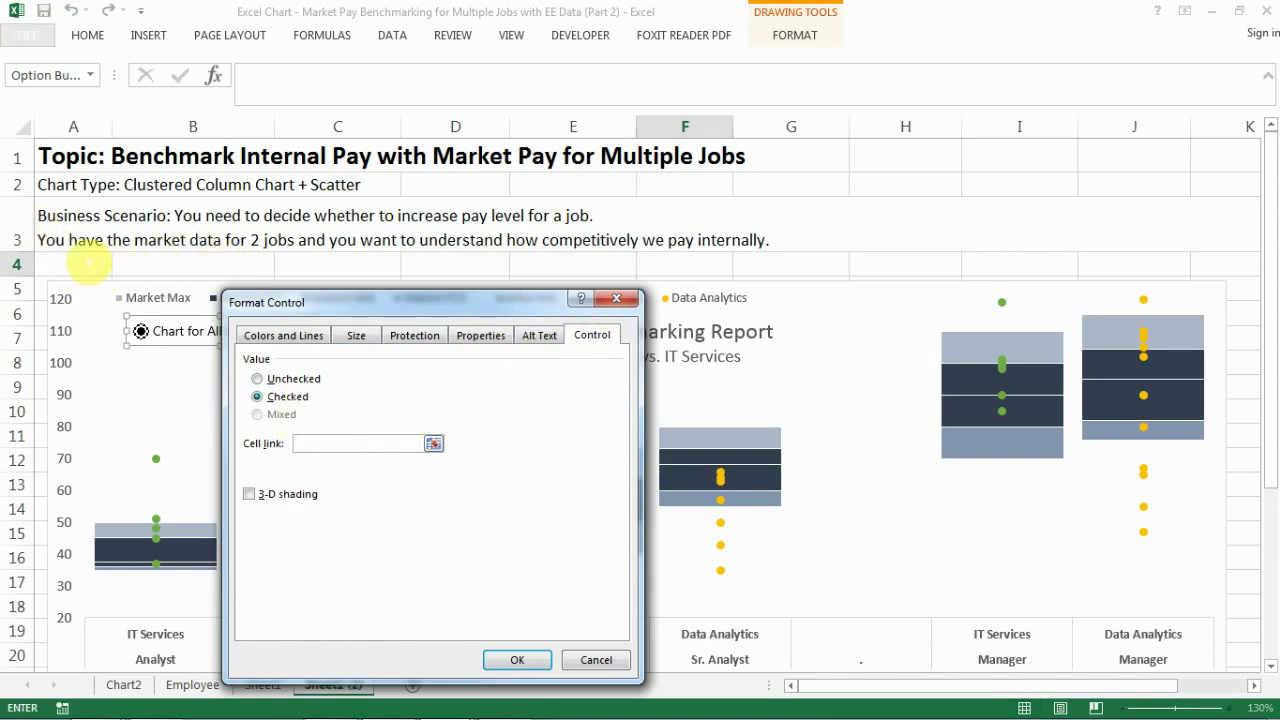
pyautogui.click(75, 264)
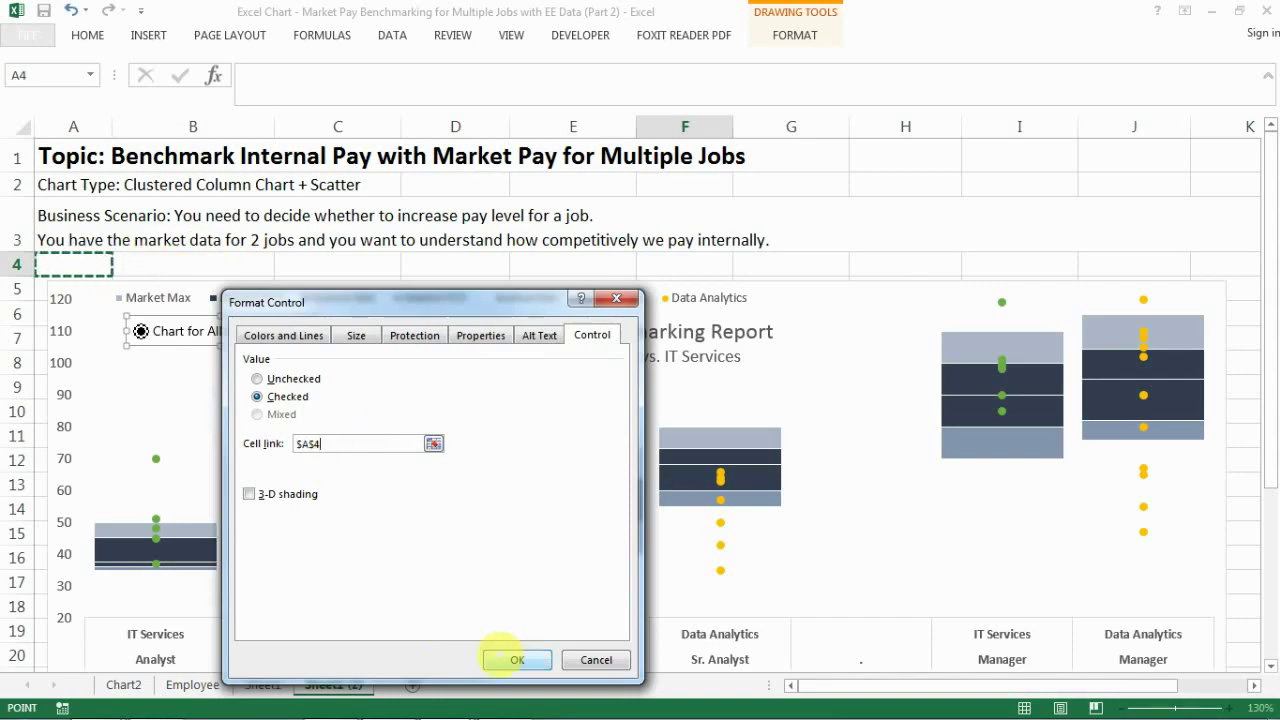
pyautogui.click(512, 658)
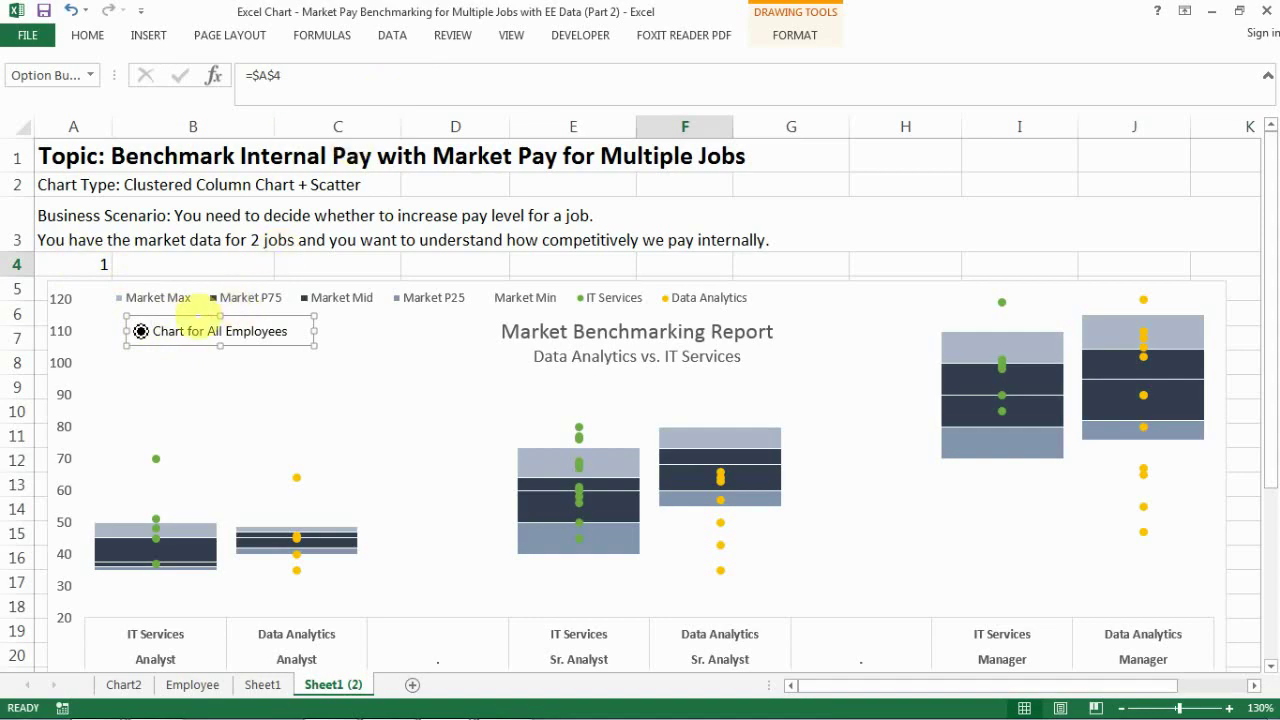
# Duplicate the "Chart for All Employees" option button and place the copy directly beneath the original
pyautogui.rightClick(196, 318)
pyautogui.click(240, 351)
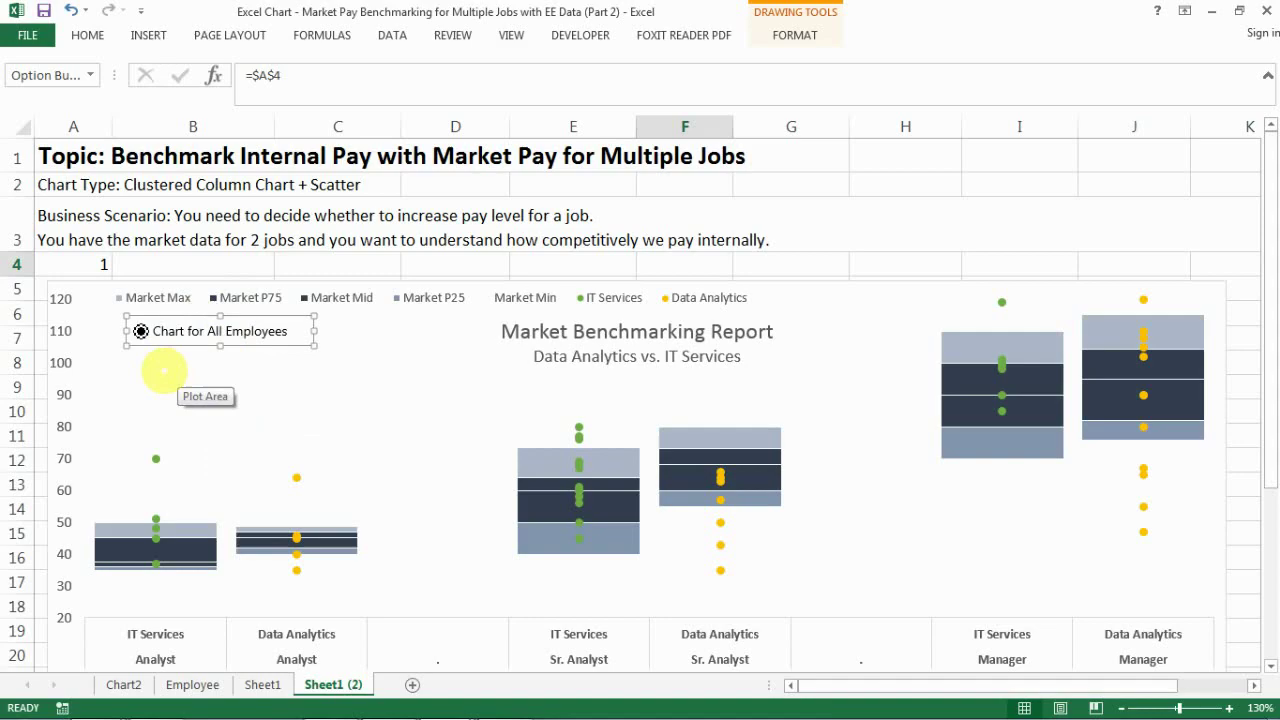
pyautogui.hotkey('ctrl', 'v')
pyautogui.press('Escape')
pyautogui.moveTo(183, 376); pyautogui.dragTo(169, 376)
pyautogui.click(174, 379)
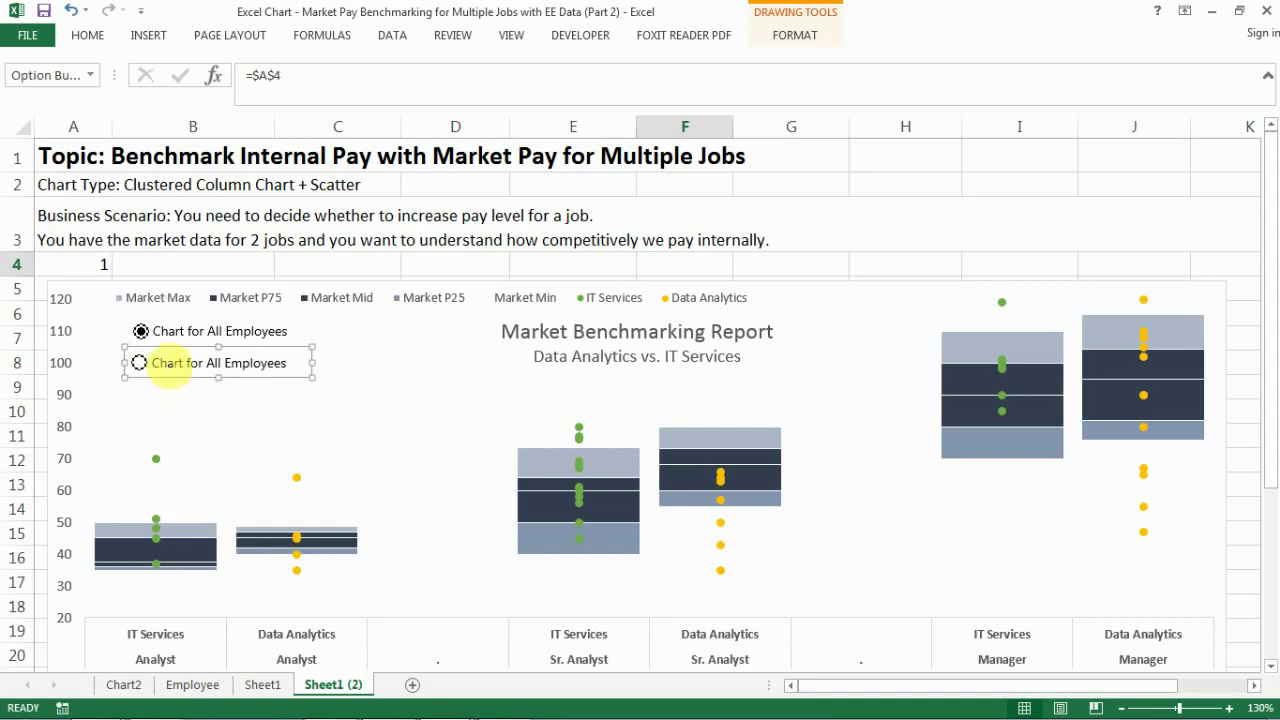
# Change the copied option button's label to "Chart for Top Talent"
pyautogui.click(156, 366)
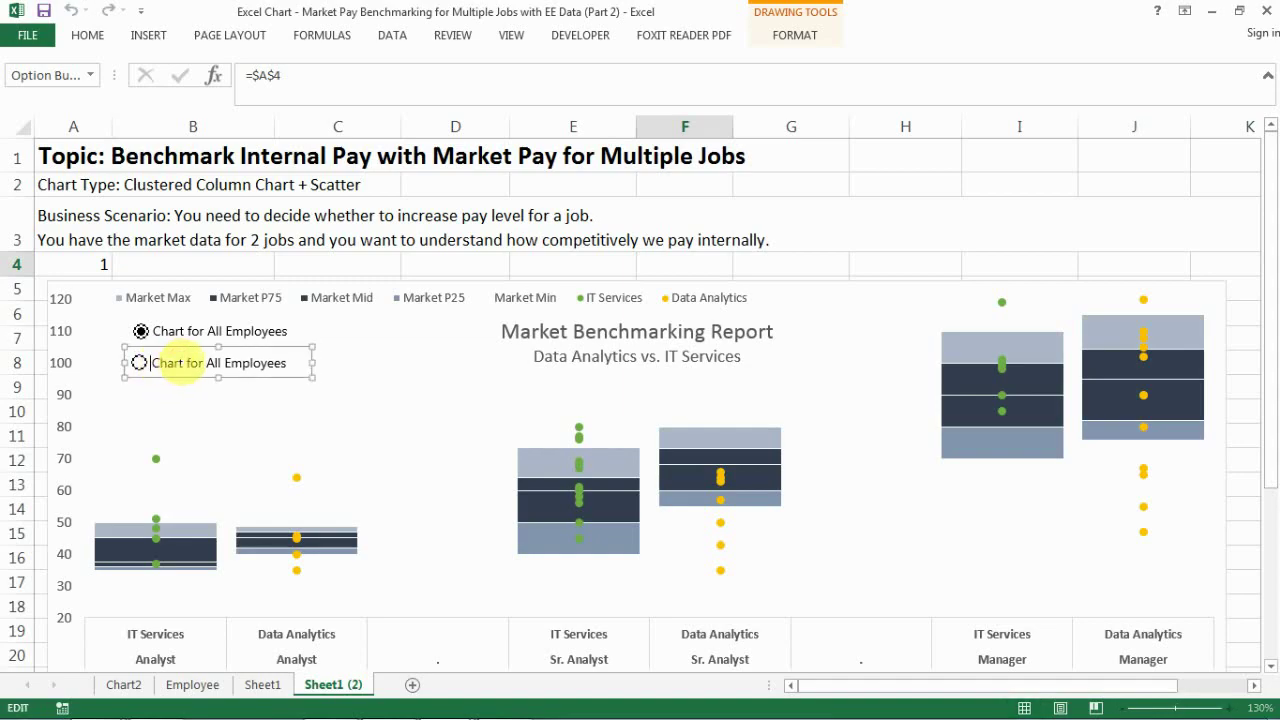
pyautogui.moveTo(184, 363); pyautogui.dragTo(285, 366)
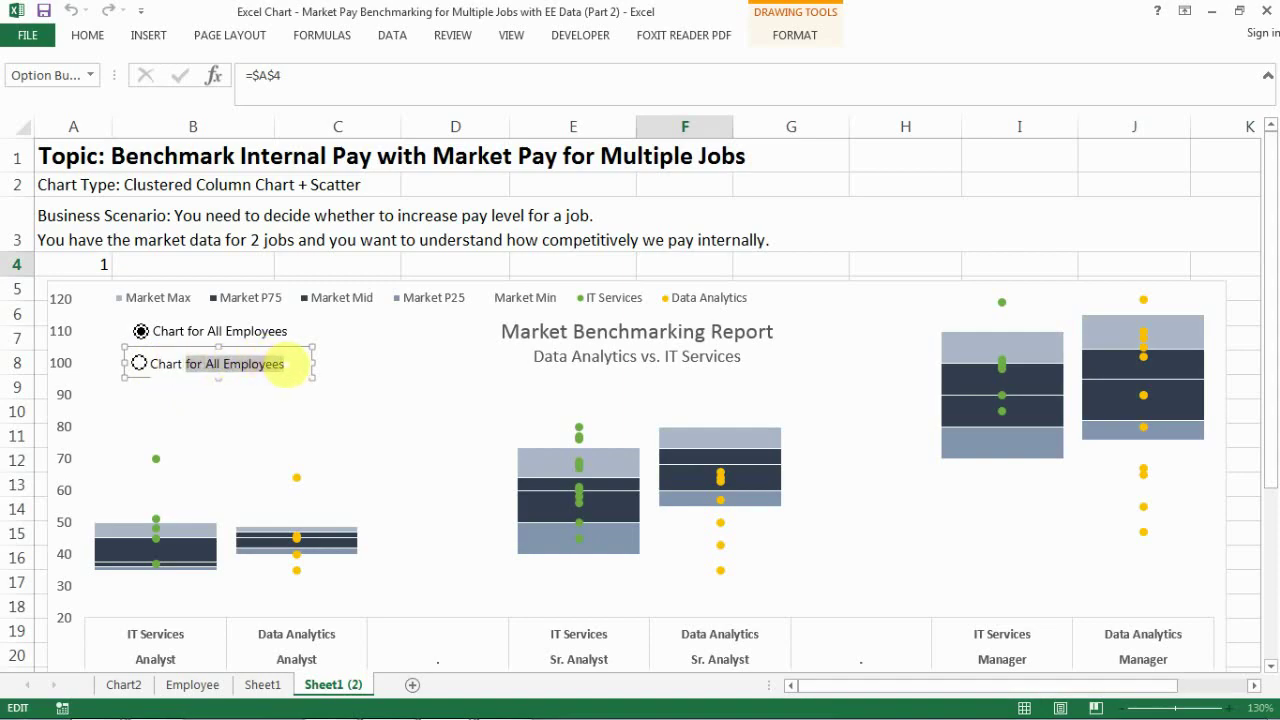
pyautogui.write('for')
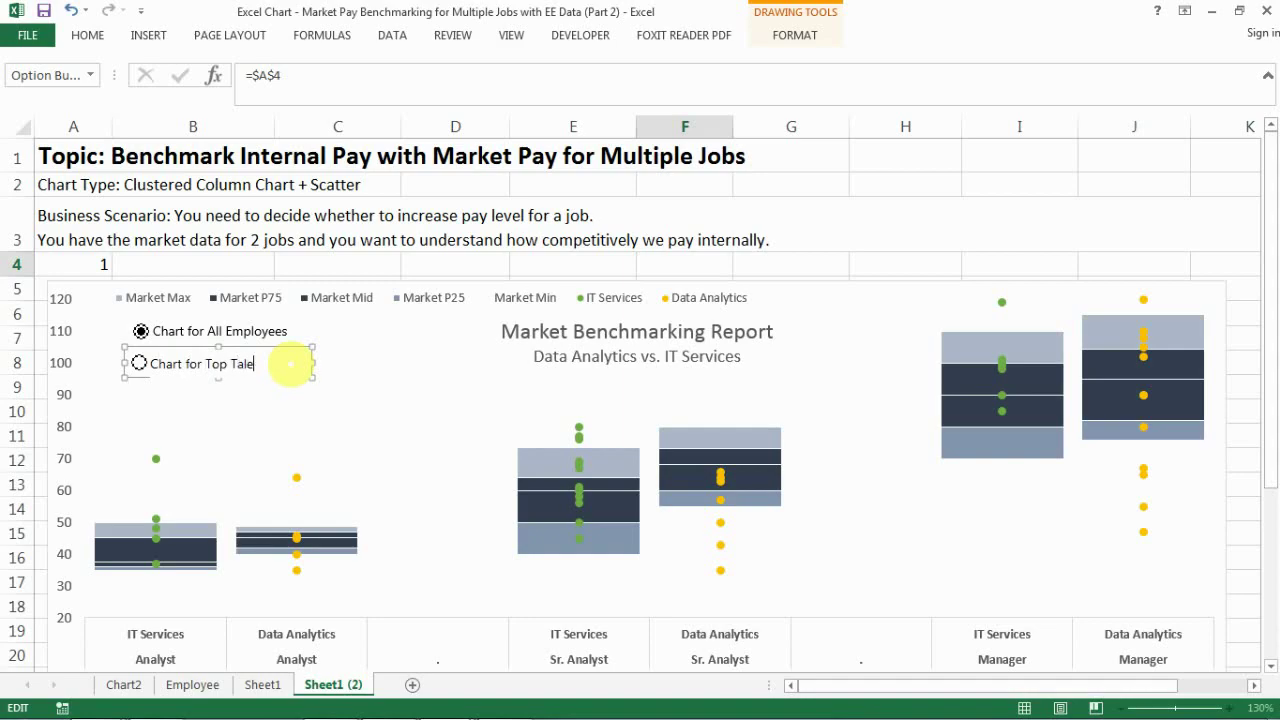
pyautogui.click(288, 400)
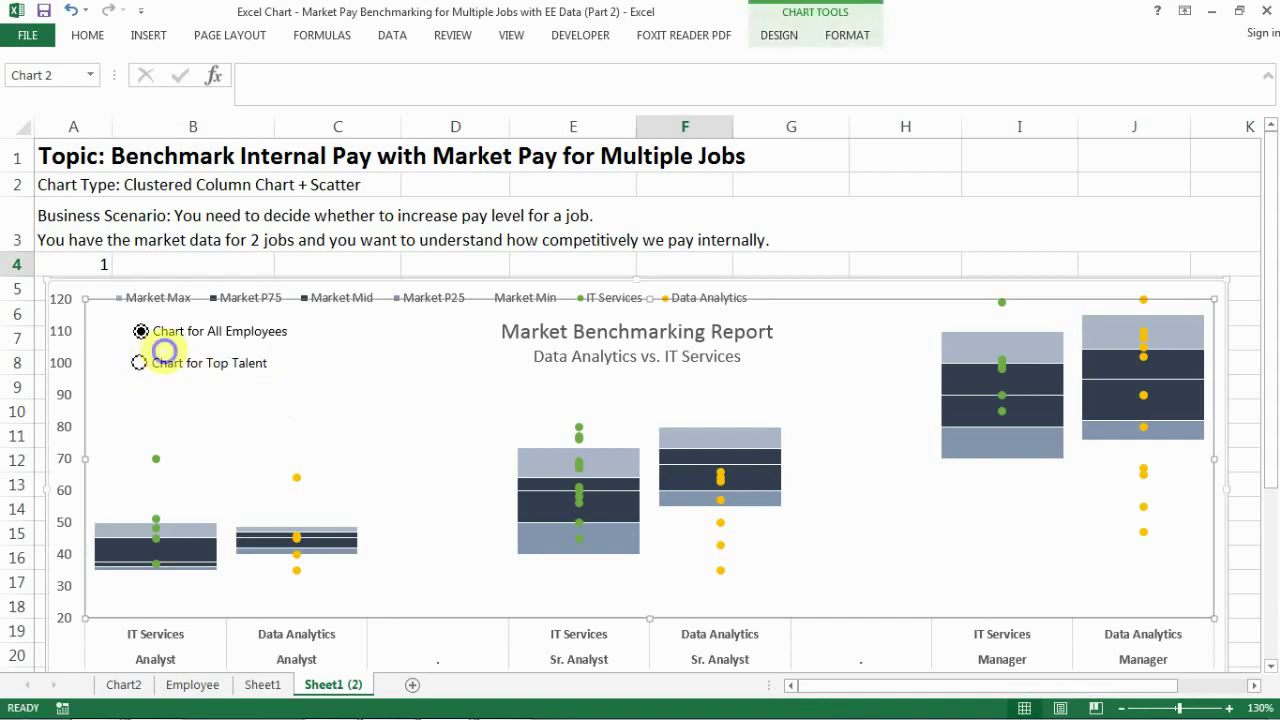
# Align the "Chart for Top Talent" option button with the option button above it and deselect it
pyautogui.rightClick(160, 355)
pyautogui.press('Escape')
pyautogui.click(283, 346)
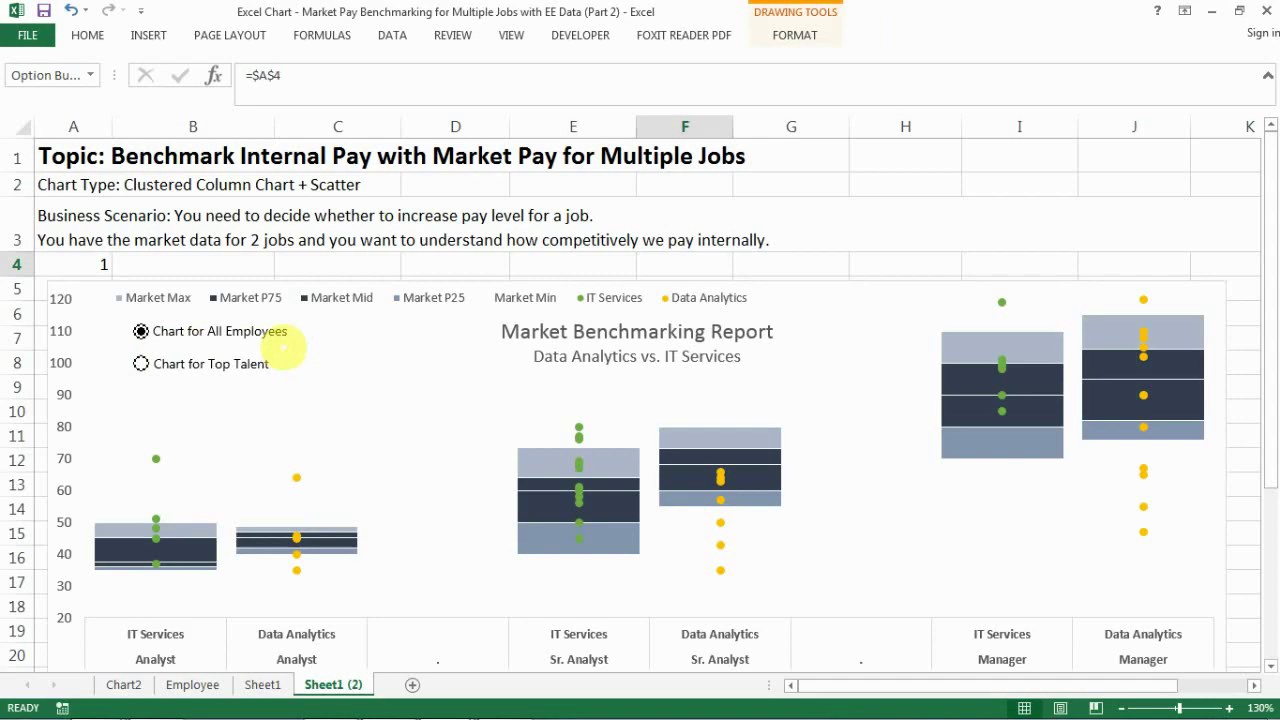
pyautogui.keyDown('ctrl'); pyautogui.click(283, 349); pyautogui.keyUp('ctrl')
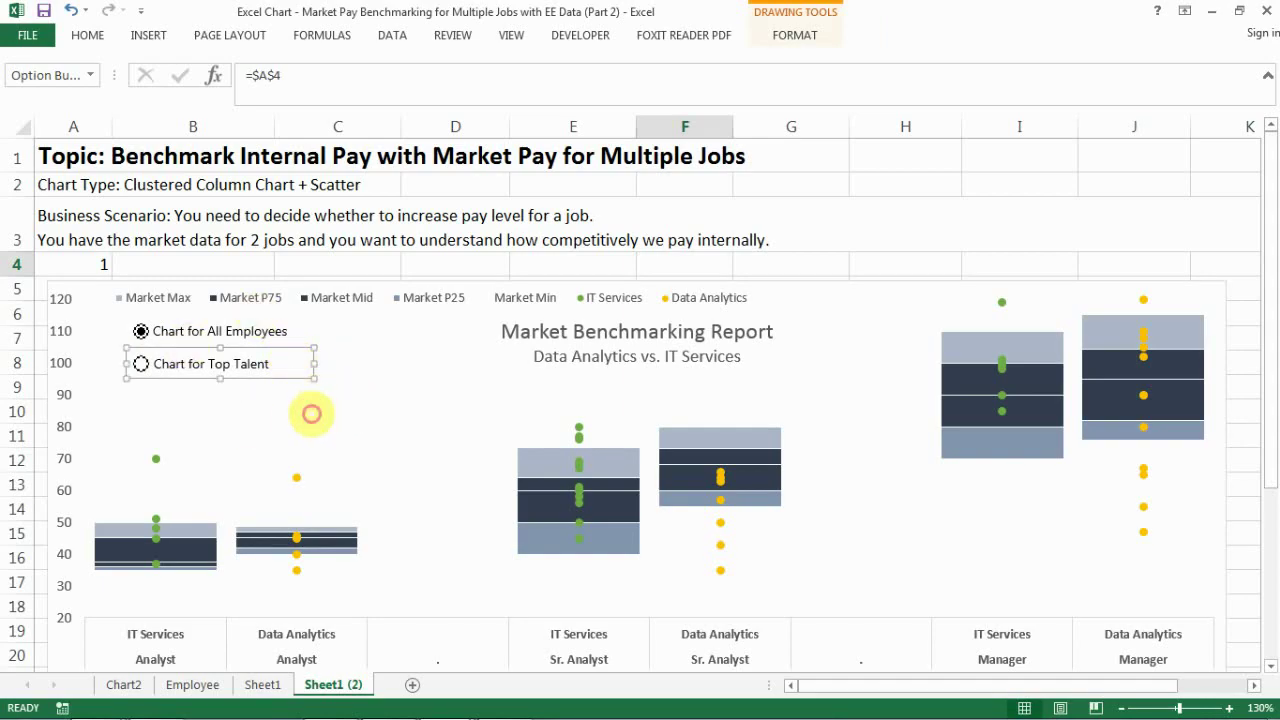
pyautogui.click(311, 413)
# Turn on the "Chart for Top Talent" option button and check in its control settings that it links to $A$4
pyautogui.click(141, 331)
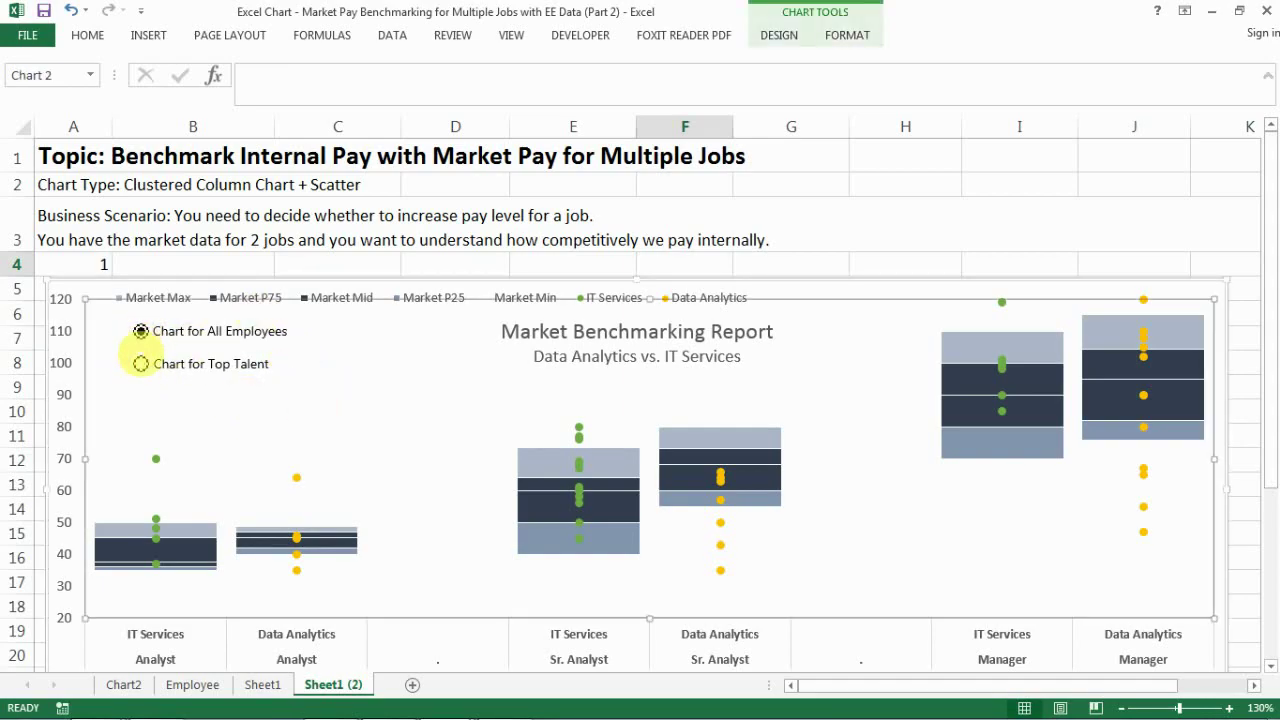
pyautogui.click(141, 364)
pyautogui.rightClick(195, 361)
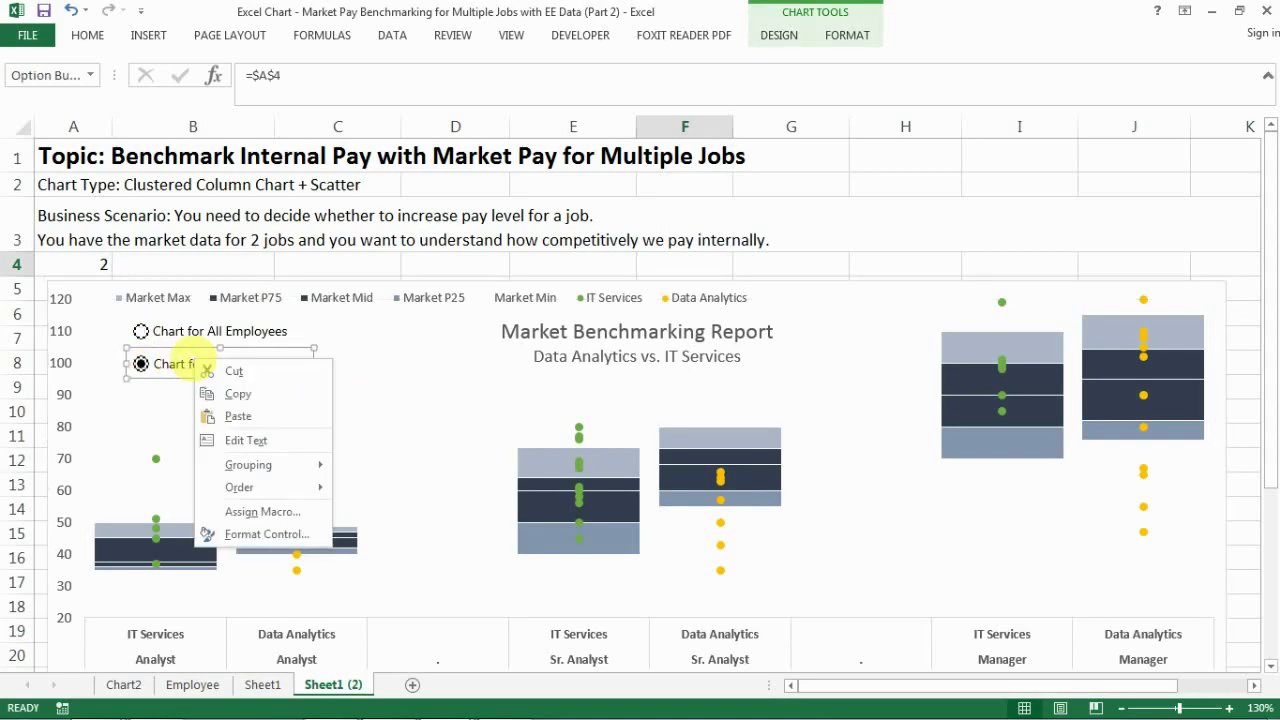
pyautogui.click(268, 535)
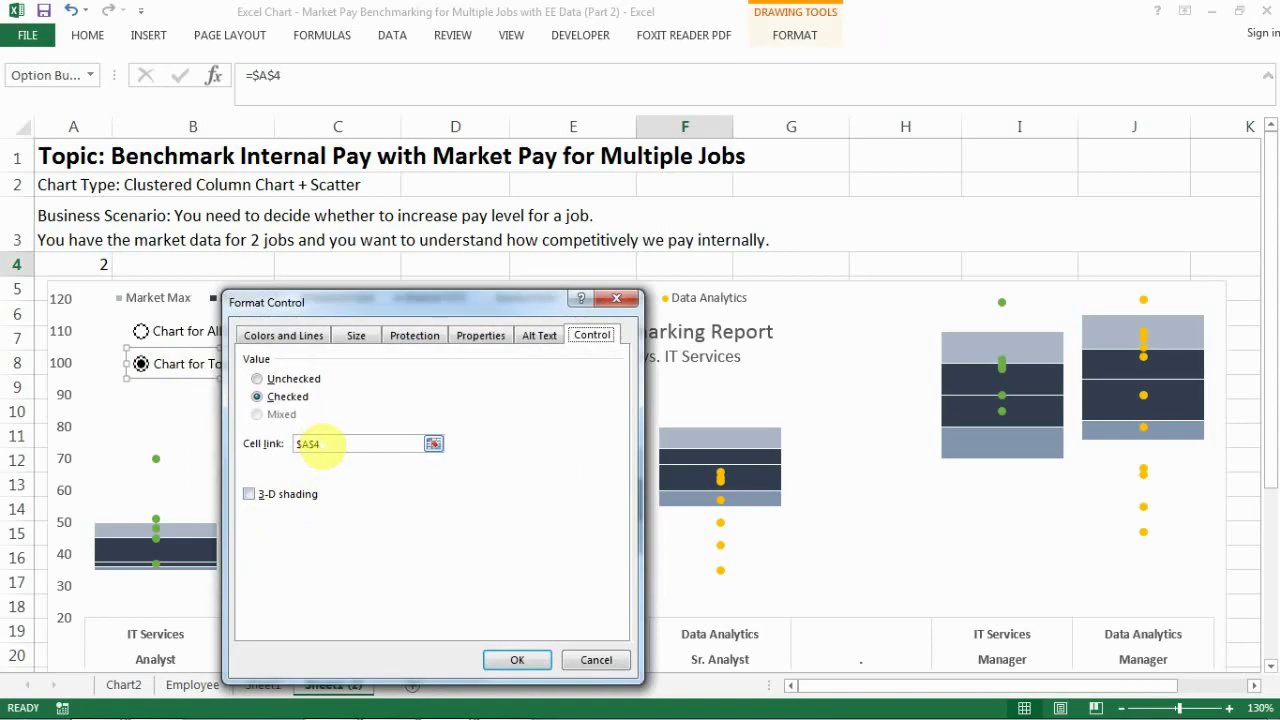
pyautogui.click(320, 444)
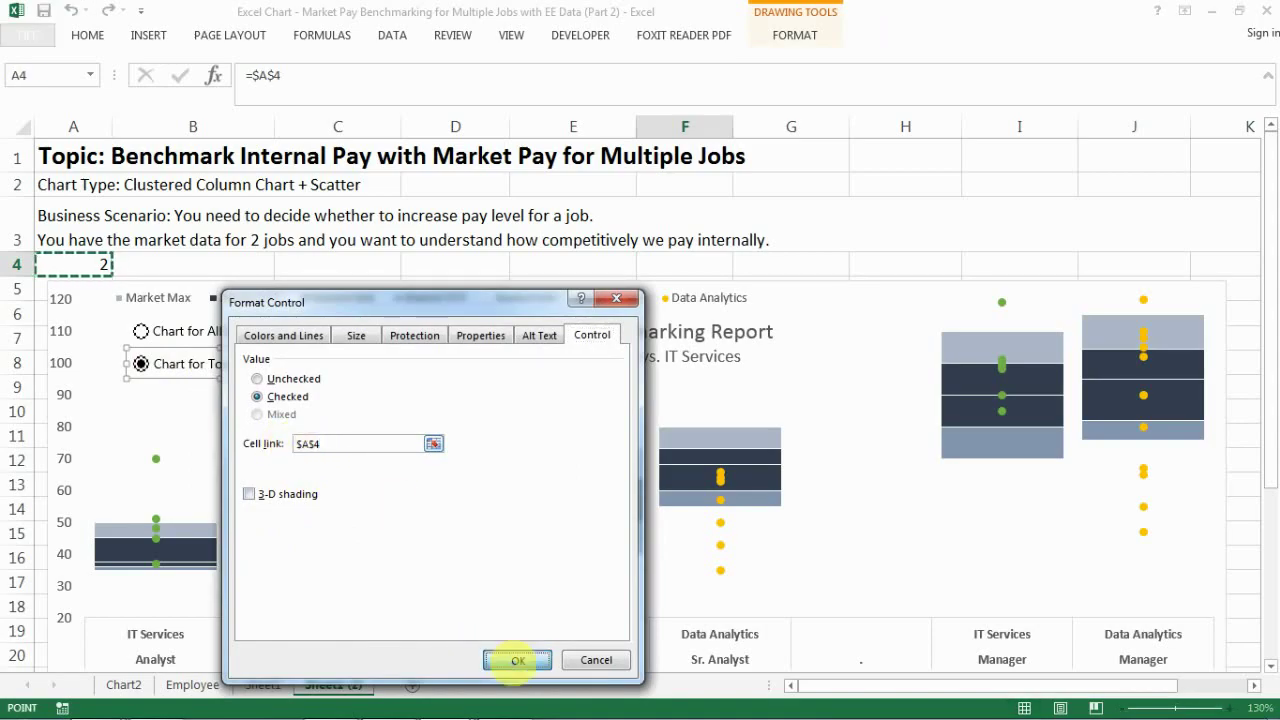
pyautogui.click(517, 660)
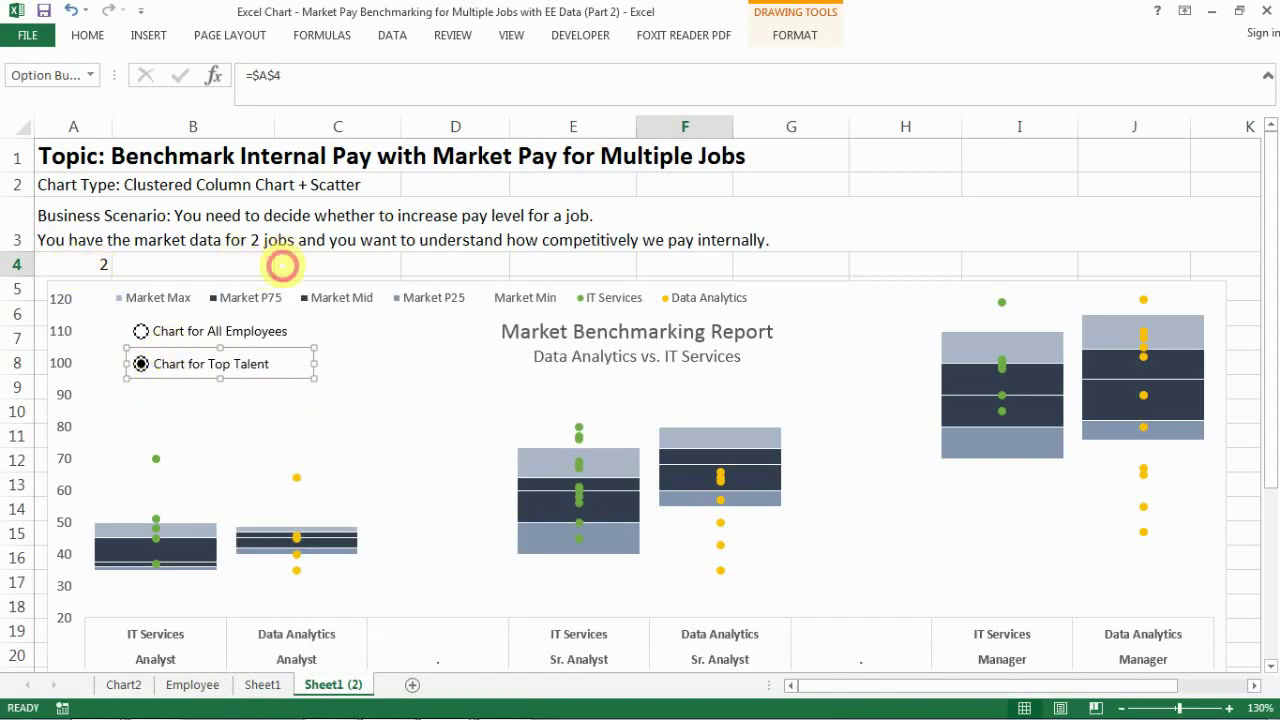
# Test the link to cell A4 by alternating between the two option buttons, ending on "Chart for Top Talent"
pyautogui.click(280, 264)
pyautogui.click(141, 331)
pyautogui.click(141, 364)
pyautogui.click(141, 331)
pyautogui.click(141, 364)
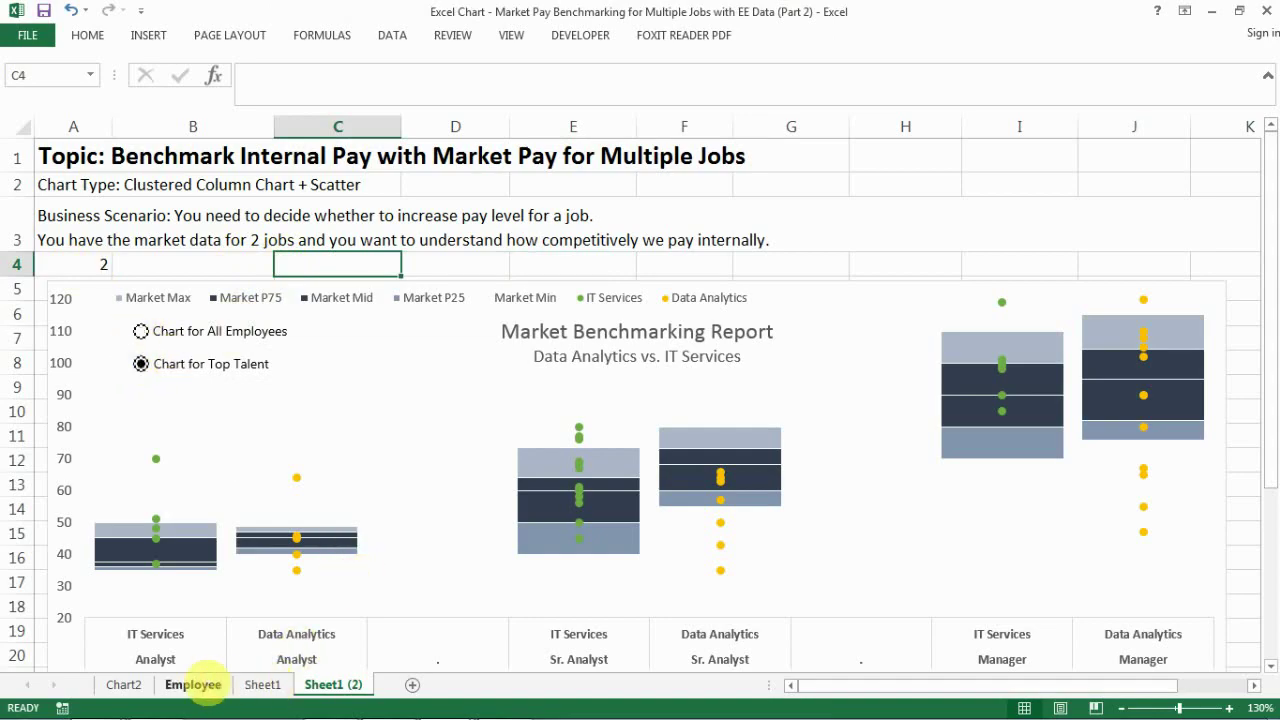
# Examine the Column Position formula in E3 of the Employee sheet and its lookup table below the chart on Sheet1 (2)
pyautogui.click(193, 684)
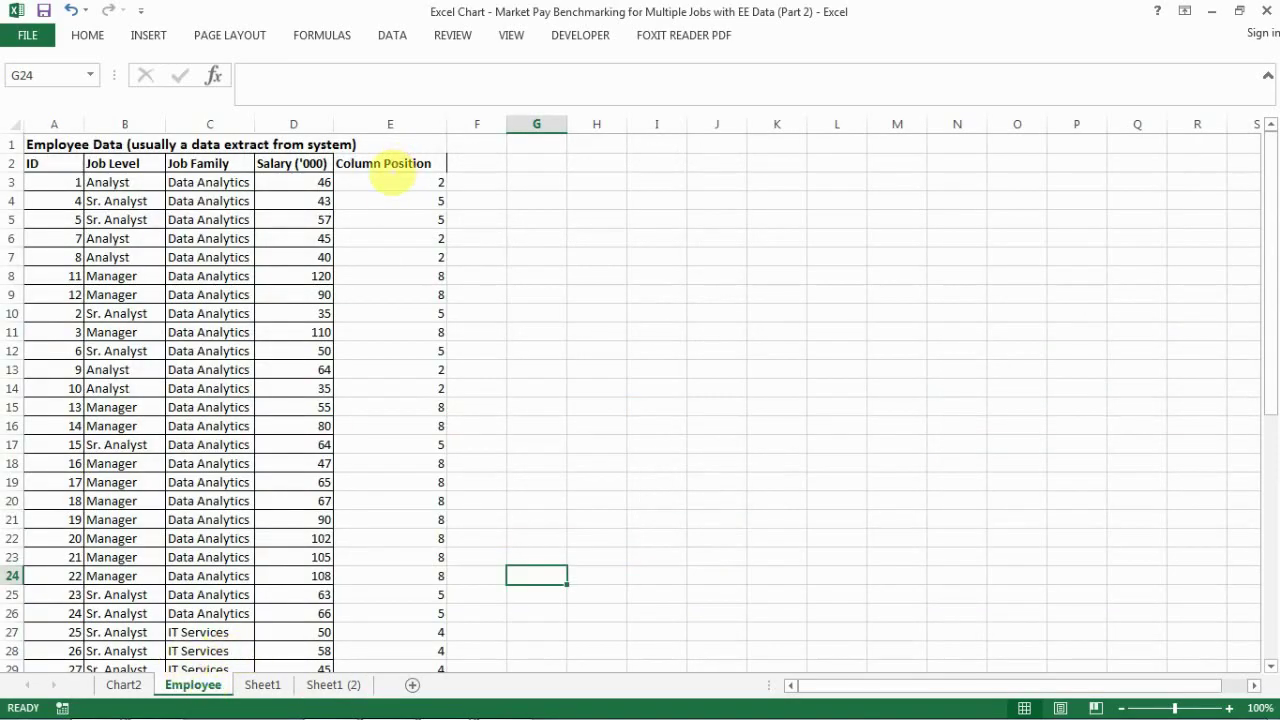
pyautogui.click(440, 183)
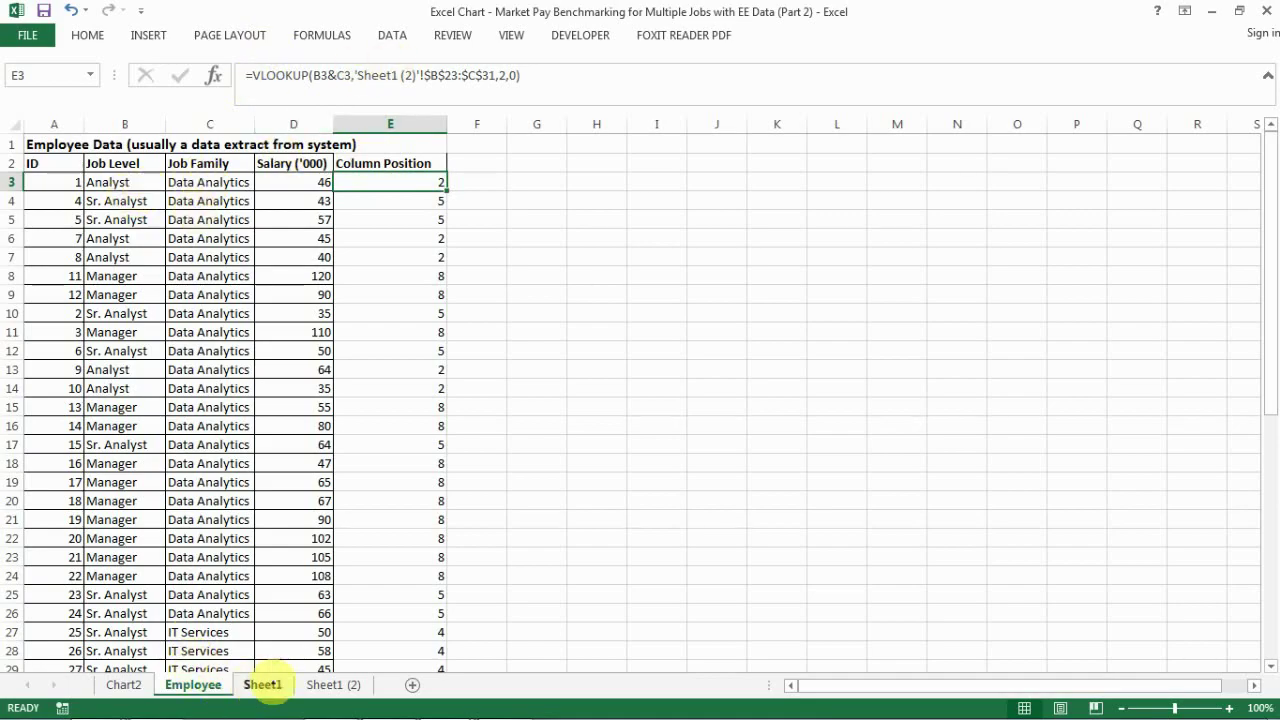
pyautogui.click(318, 685)
pyautogui.scroll(-5, 337, 611)
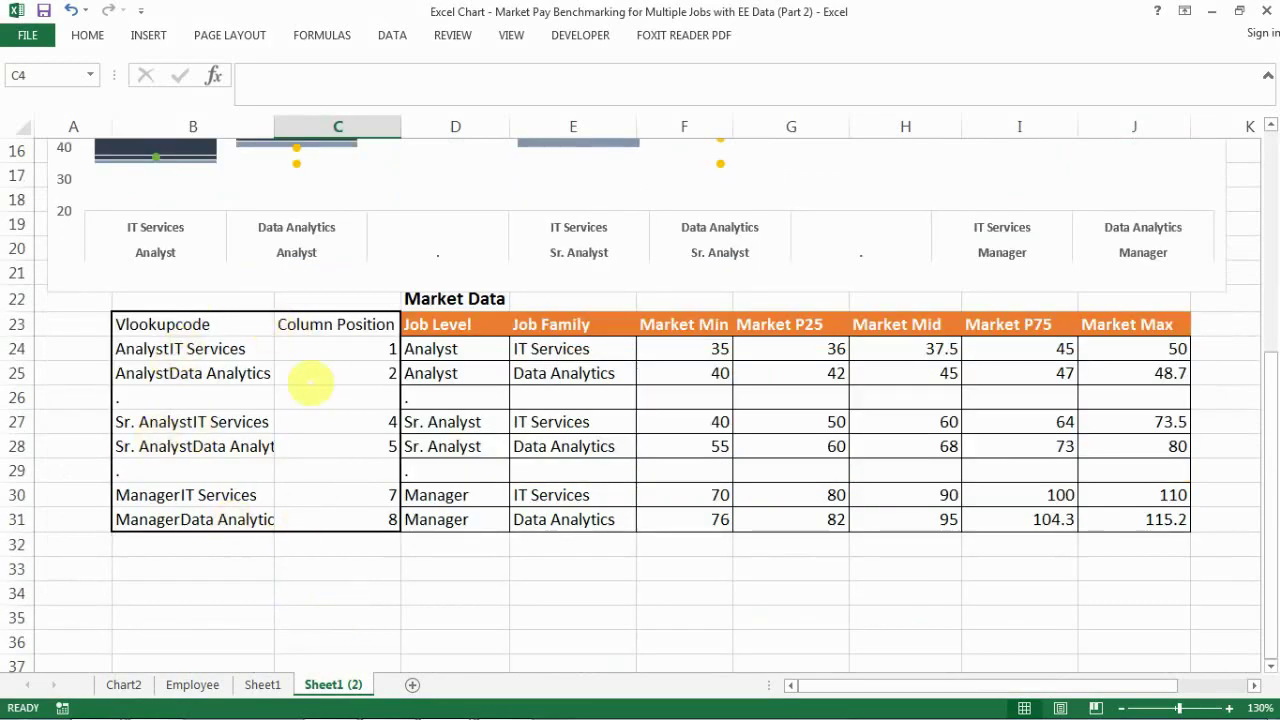
pyautogui.scroll(4, 355, 538)
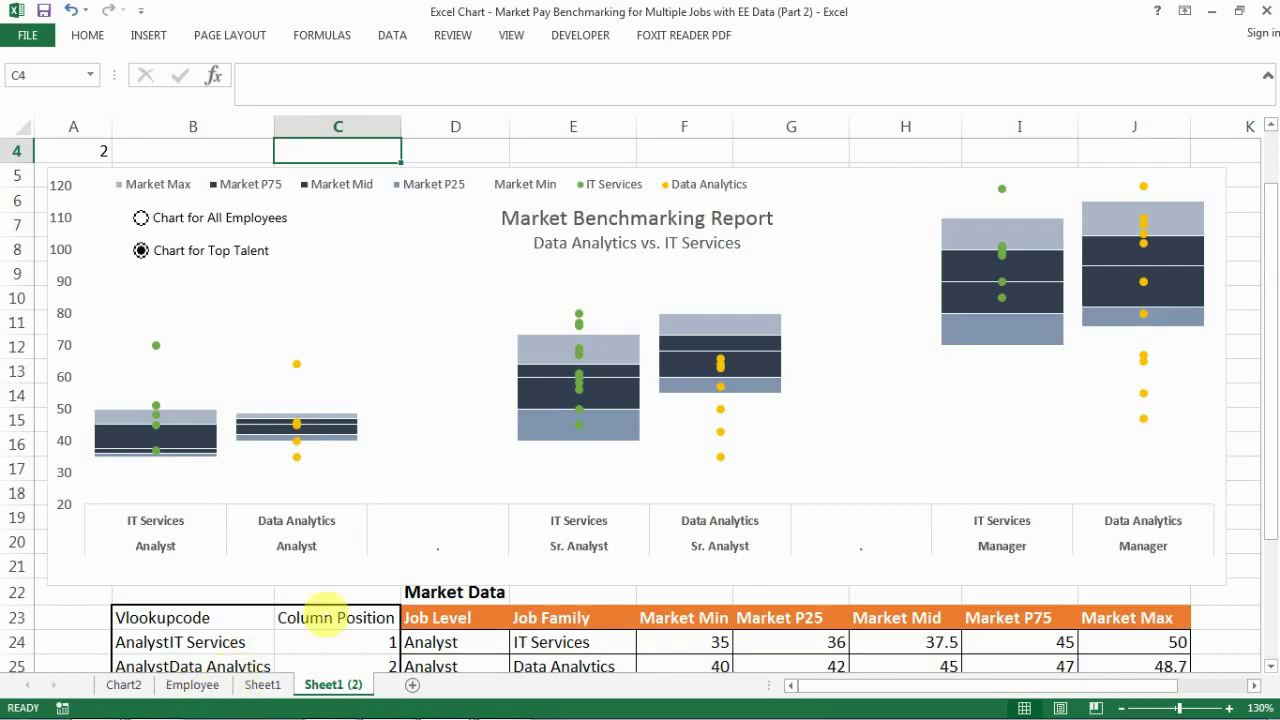
pyautogui.scroll(1, 325, 590)
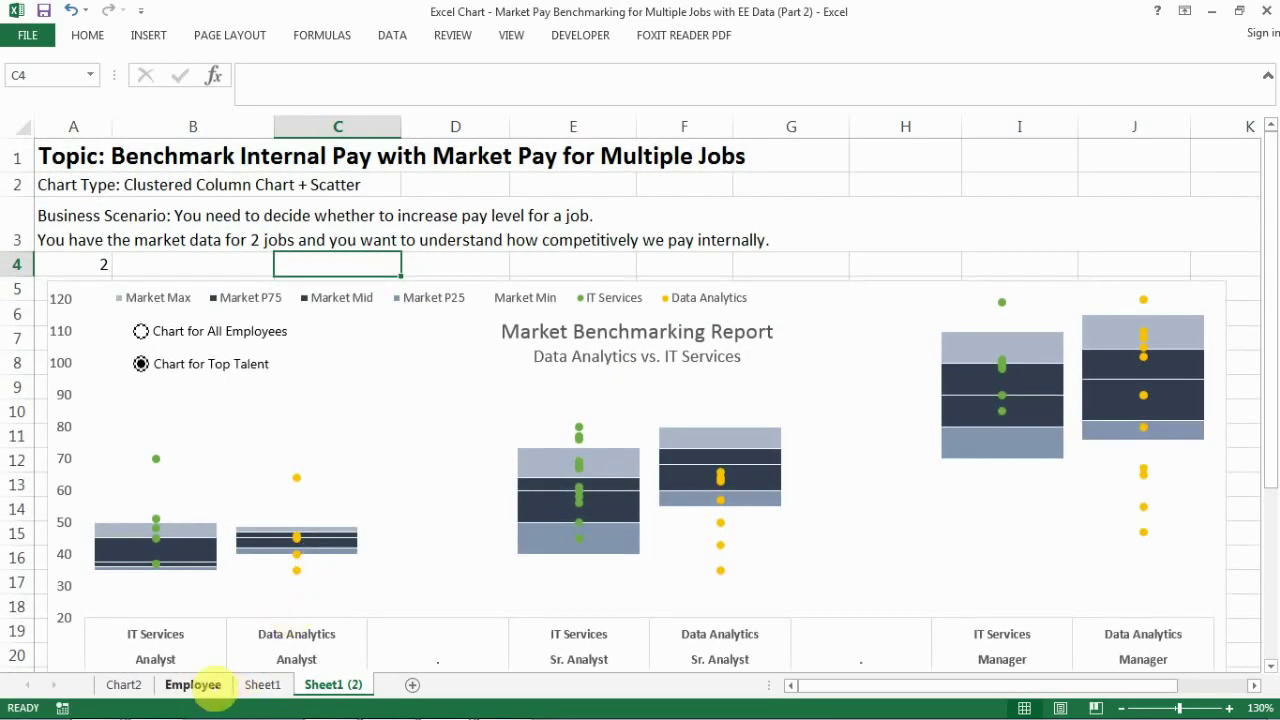
# Copy the "Column Position" header from cell E2 of the Employee sheet
pyautogui.click(192, 685)
pyautogui.click(416, 164)
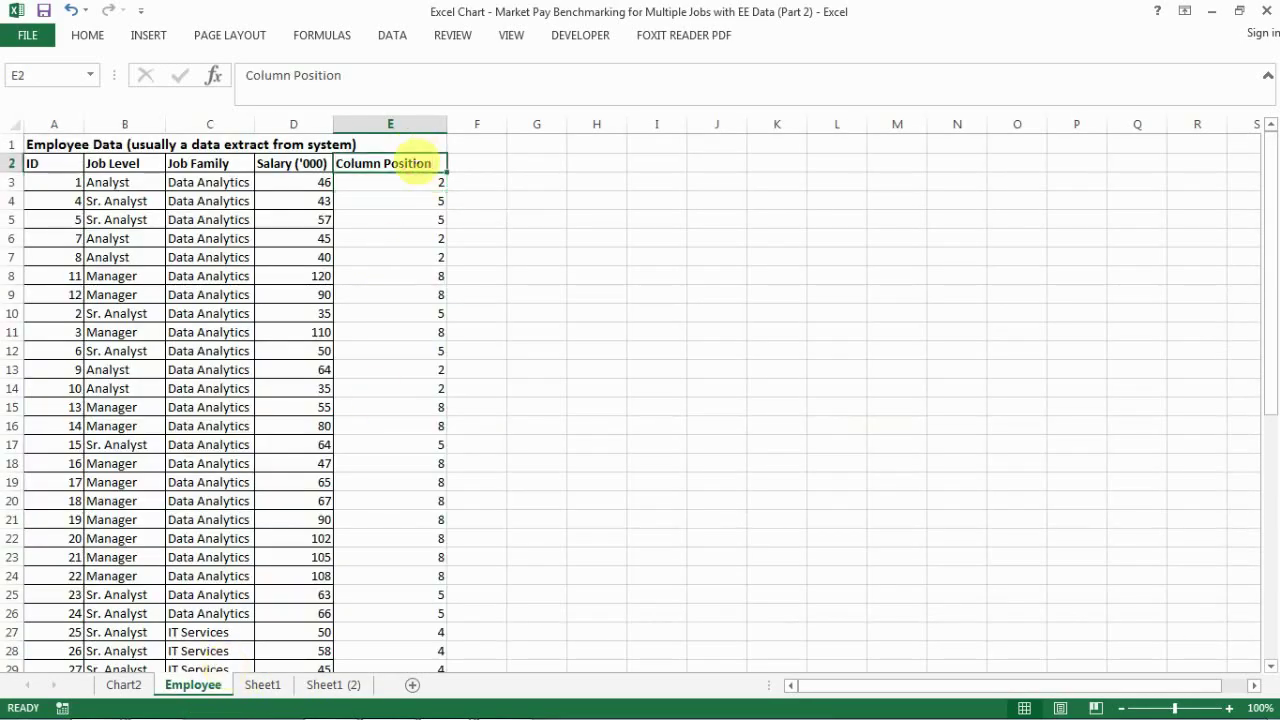
pyautogui.press('Right')
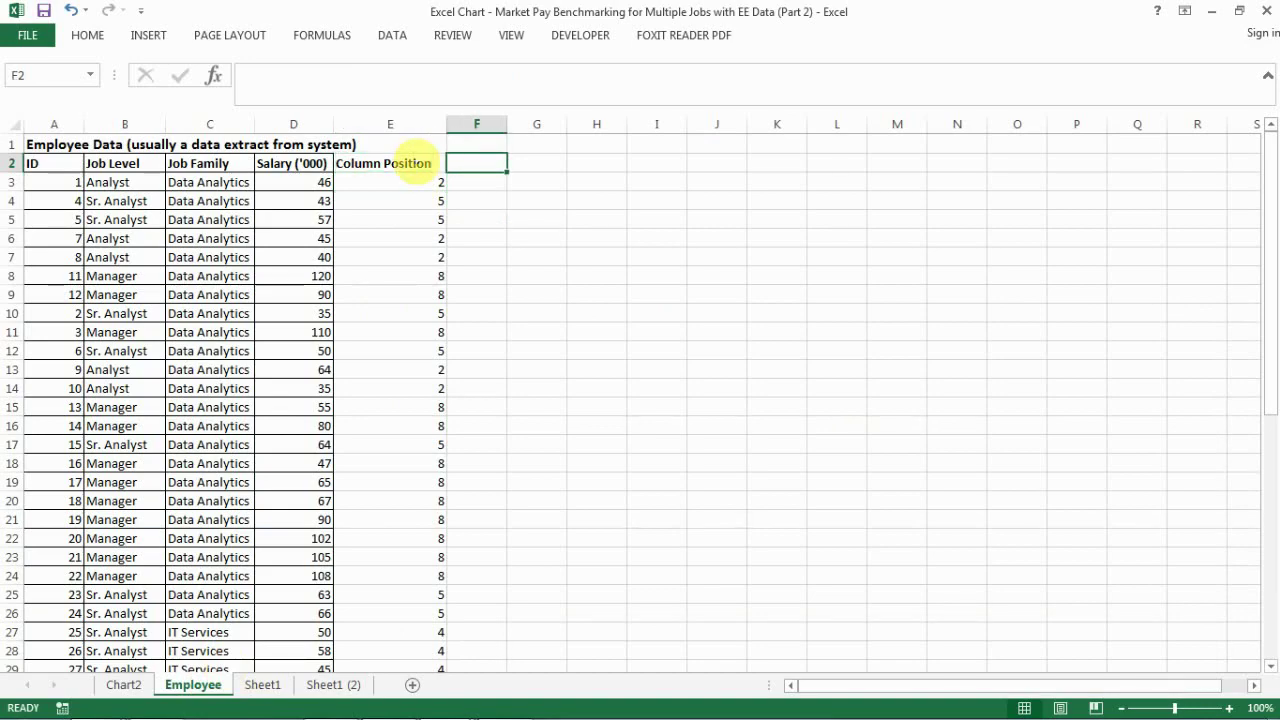
pyautogui.click(416, 164)
pyautogui.hotkey('ctrl', 'c')
pyautogui.hotkey('ctrl', 'Right')
pyautogui.hotkey('ctrl', 'v')
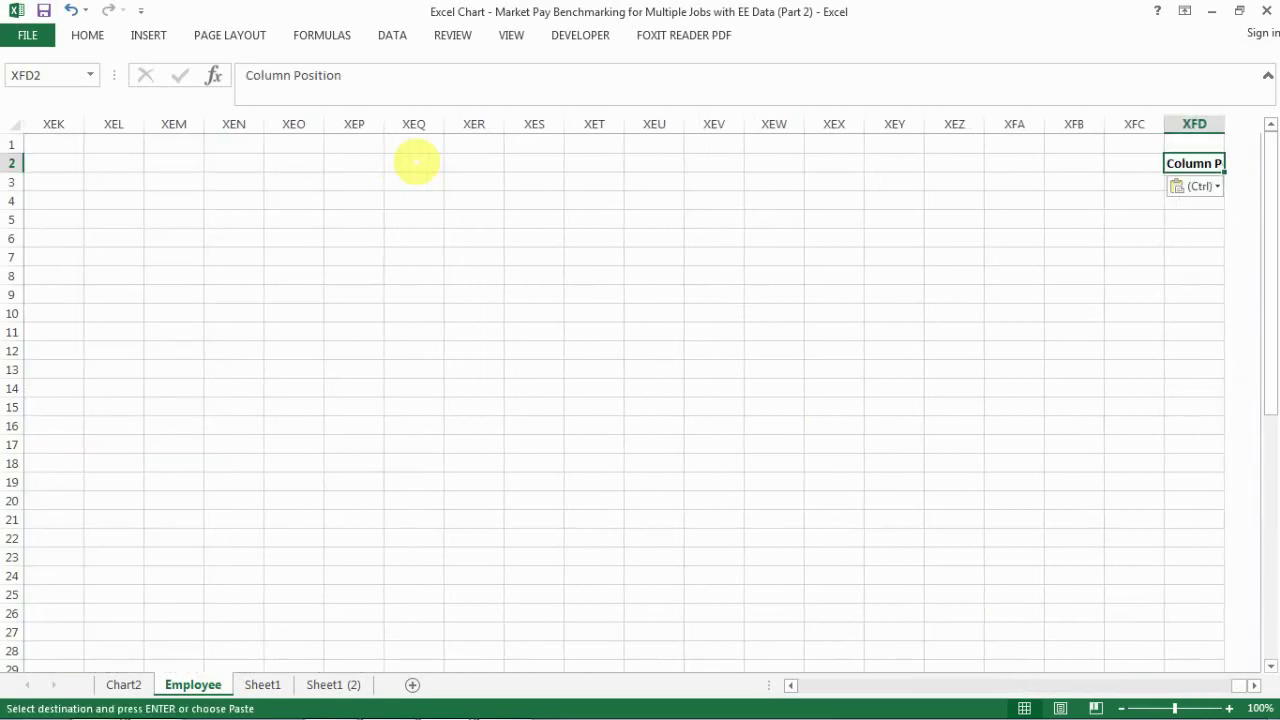
pyautogui.hotkey('ctrl', 'z')
pyautogui.hotkey('ctrl', 'Left')
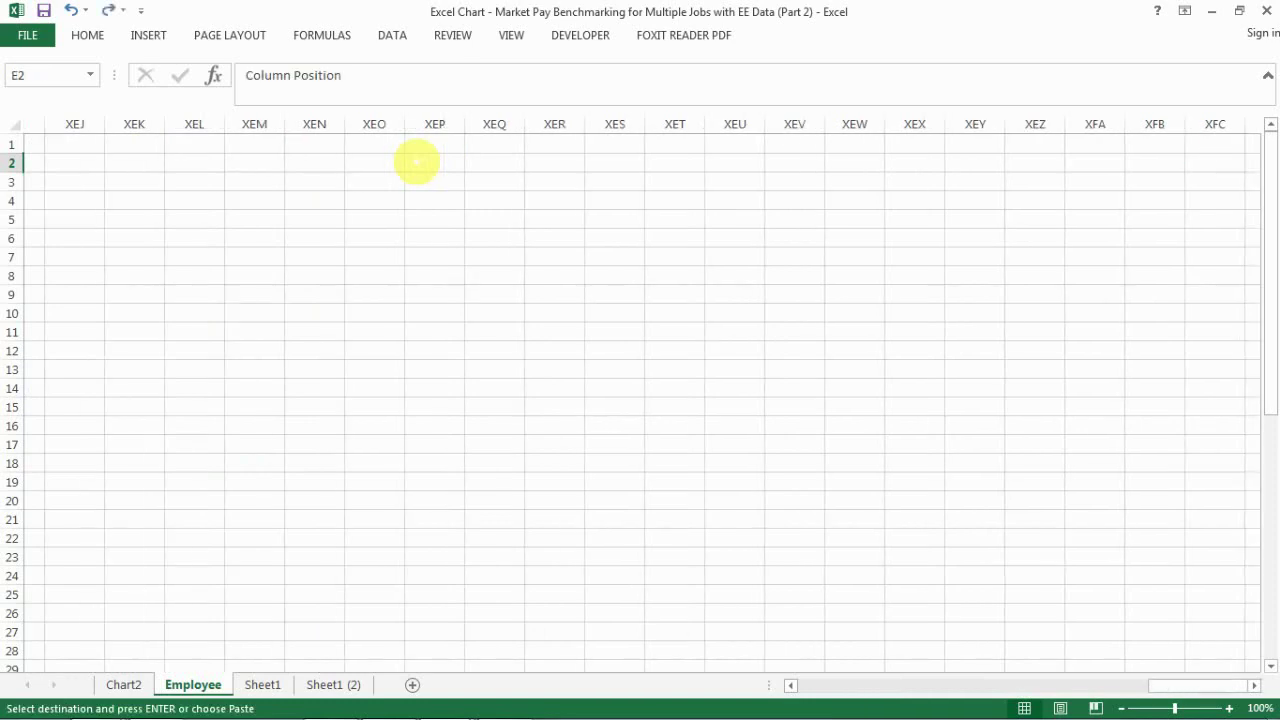
# Paste the copied header into F2 and extend its text to "Column Position for Top Talent"
pyautogui.press('Right')
pyautogui.hotkey('ctrl', 'v')
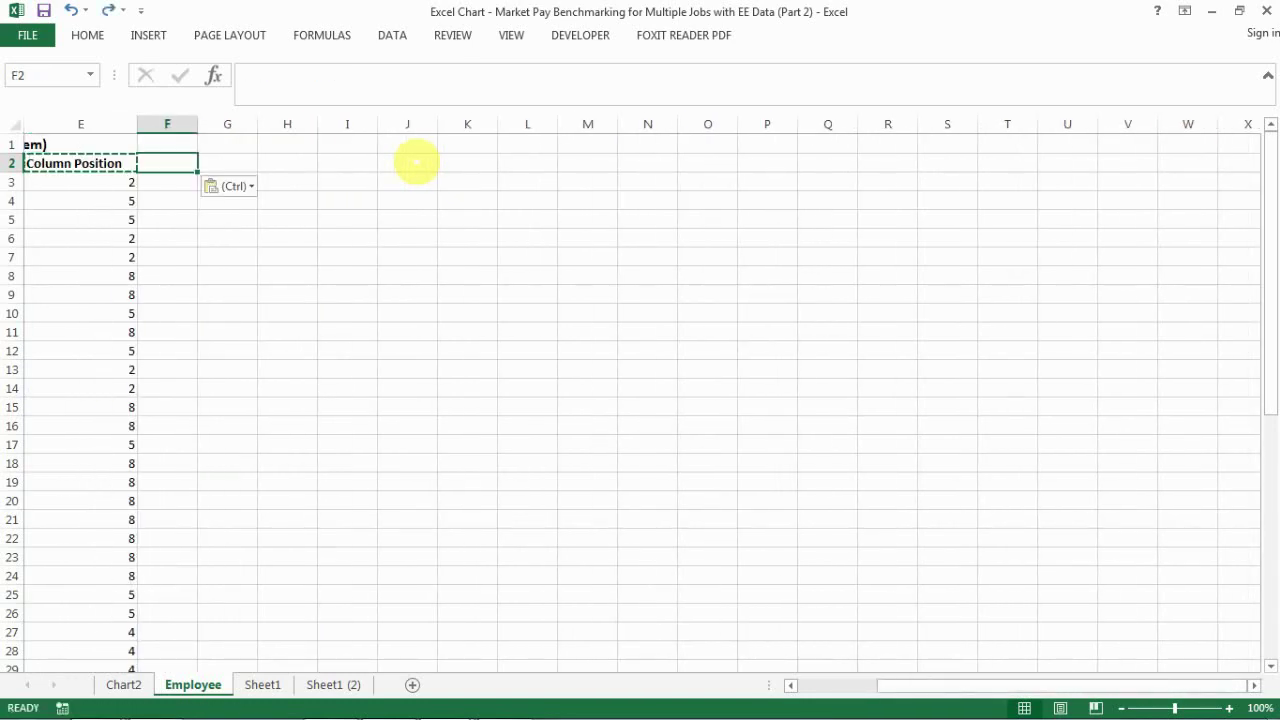
pyautogui.click(474, 85)
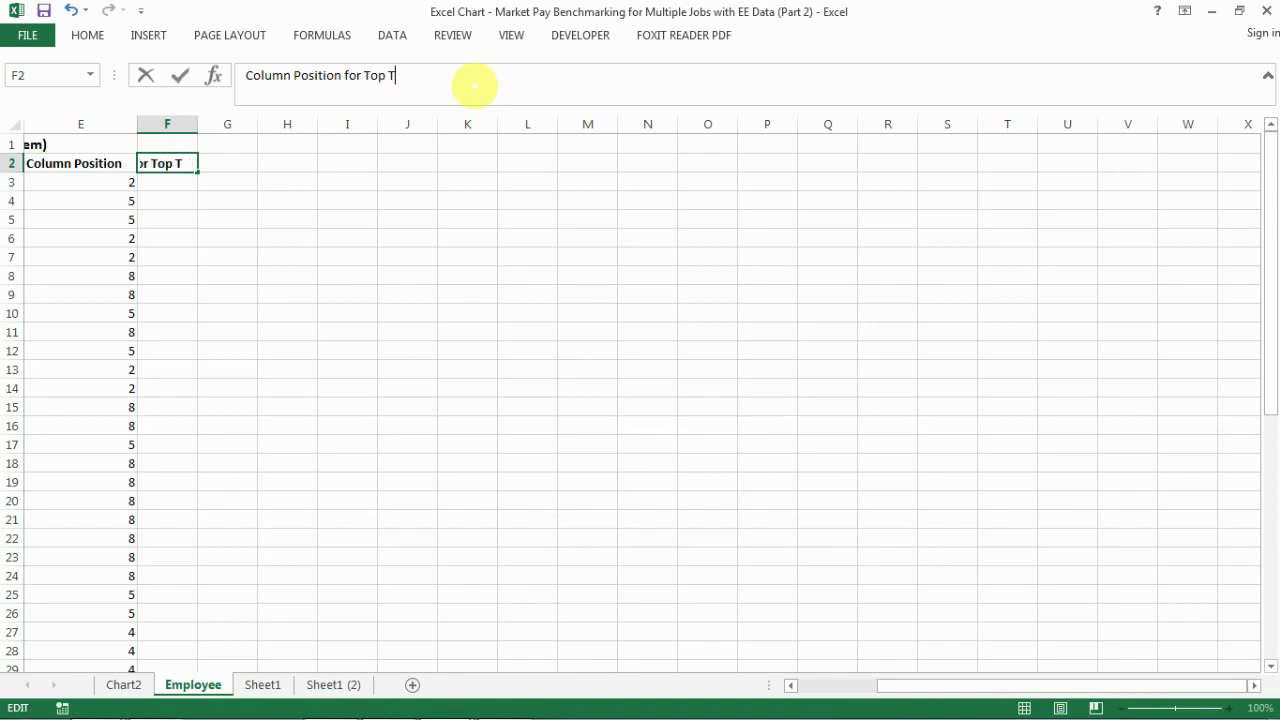
pyautogui.press('Return')
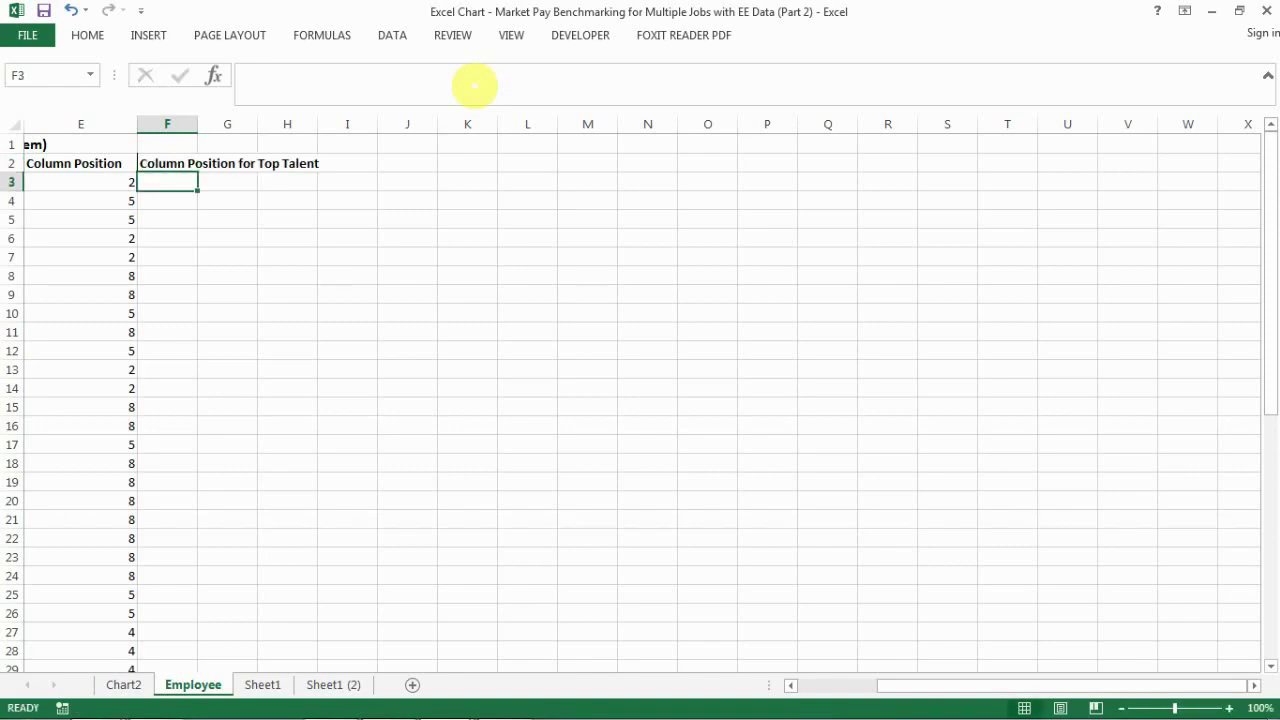
# Review the employee values and the Column Position formula across row 3, finishing on the empty cell F3
pyautogui.press('Left')
pyautogui.press('Left')
pyautogui.press('Left')
pyautogui.press('Left')
pyautogui.press('Right')
pyautogui.press('Right')
pyautogui.press('Right')
pyautogui.press('Right')
pyautogui.press('Right')
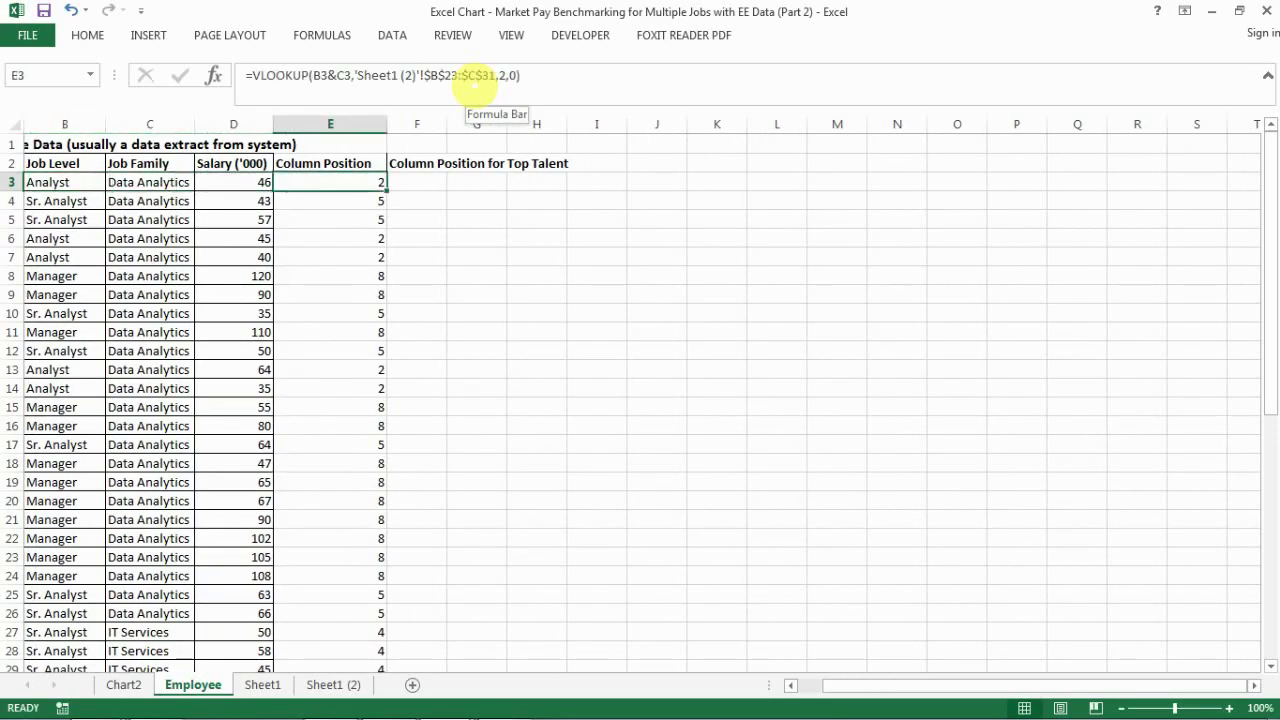
pyautogui.press('Left')
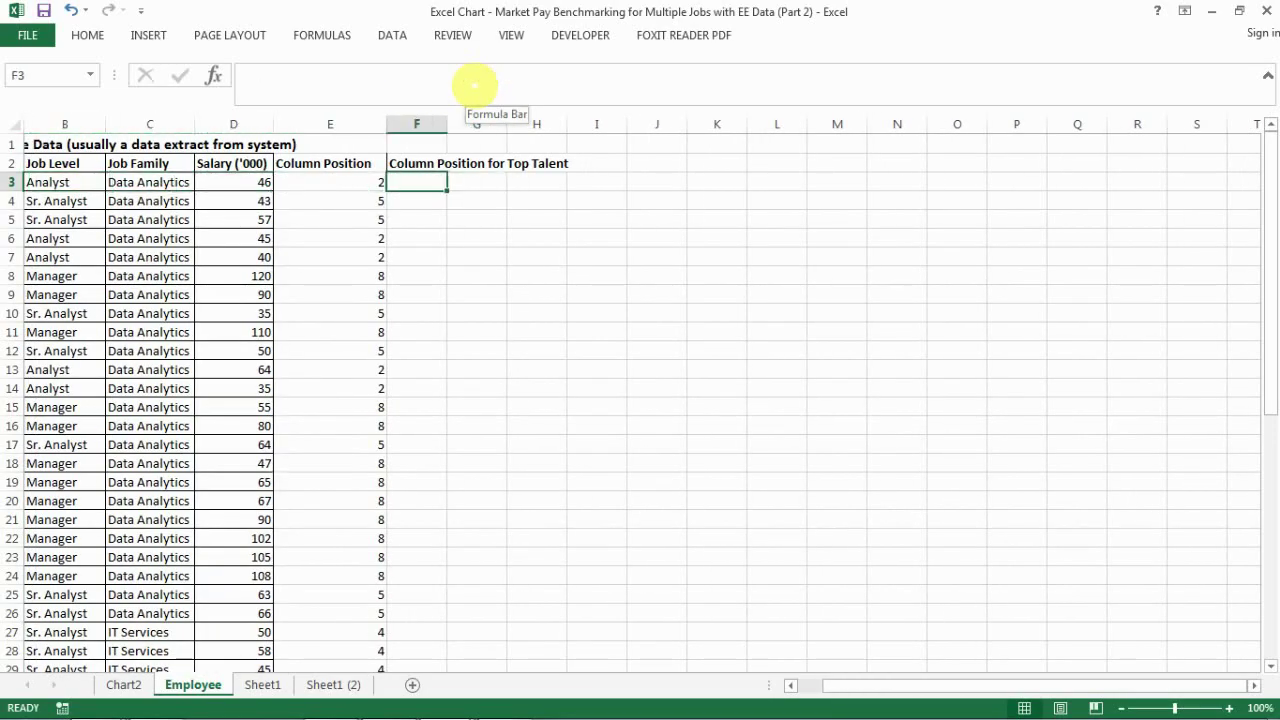
pyautogui.press('Left')
pyautogui.press('Right')
pyautogui.press('Left')
pyautogui.press('Right')
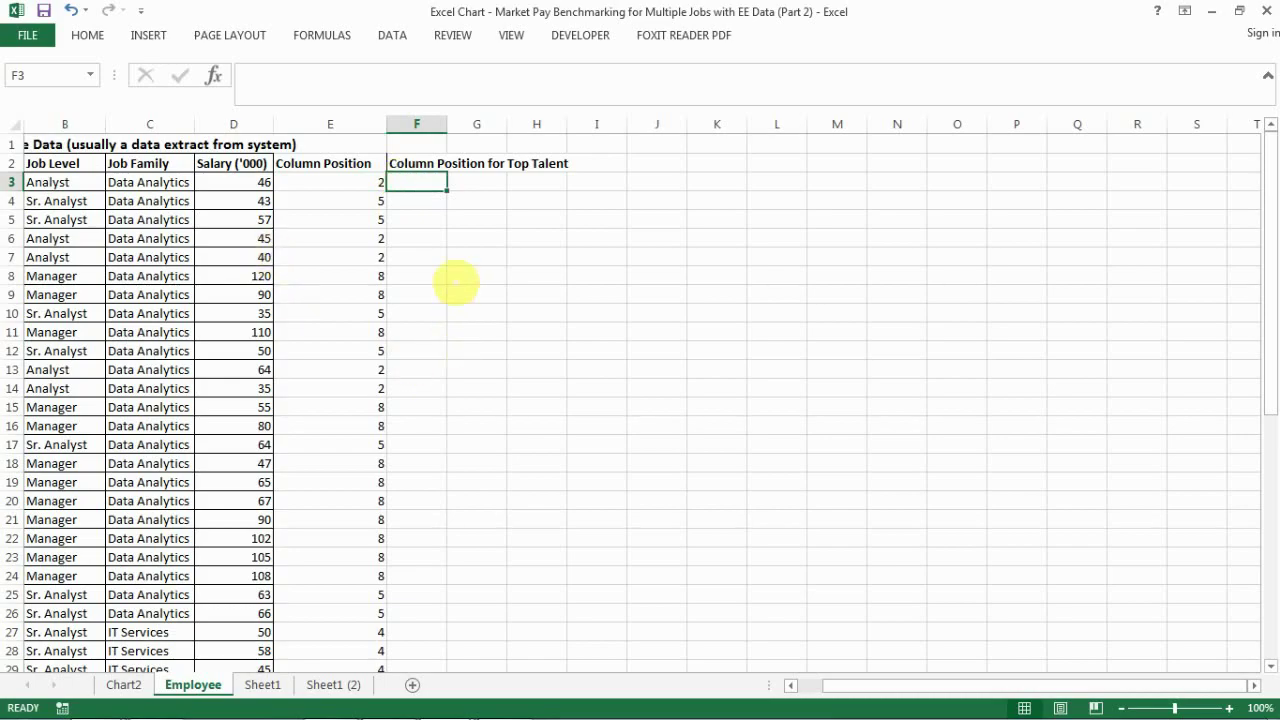
# Check the chart options on Sheet1 (2) and start an IF formula in F3 of the Employee sheet
pyautogui.click(330, 684)
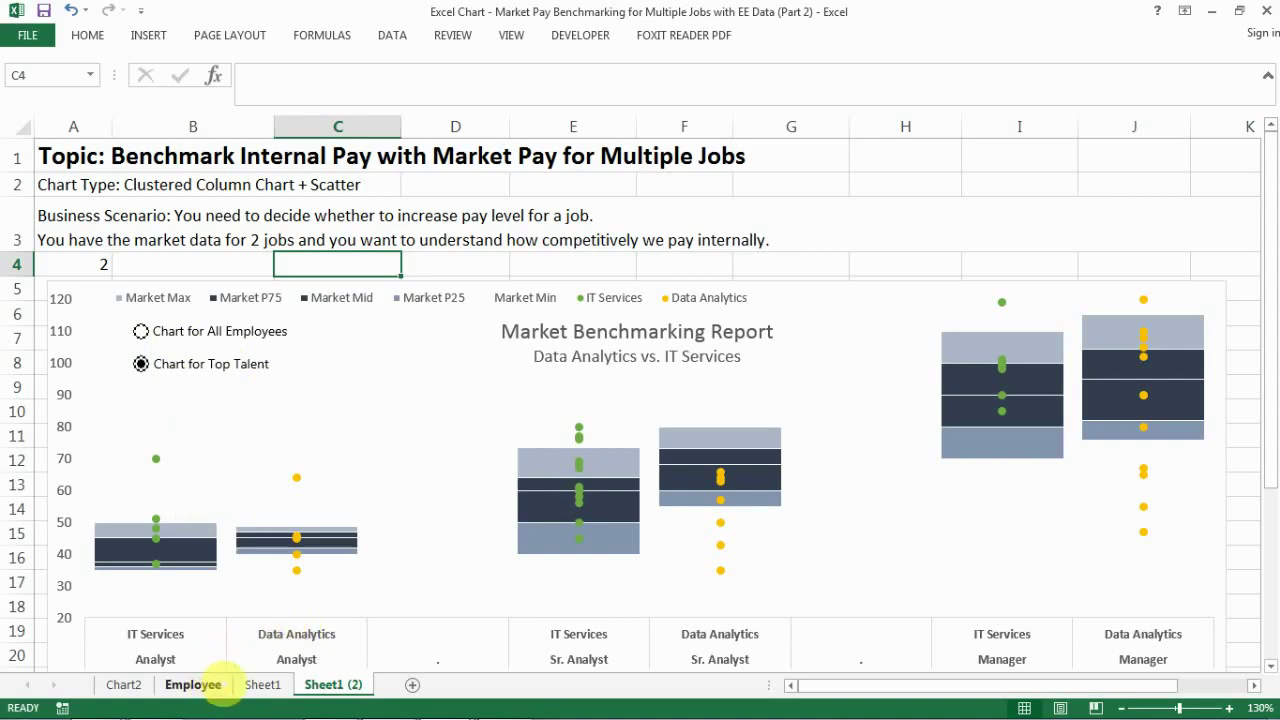
pyautogui.click(193, 684)
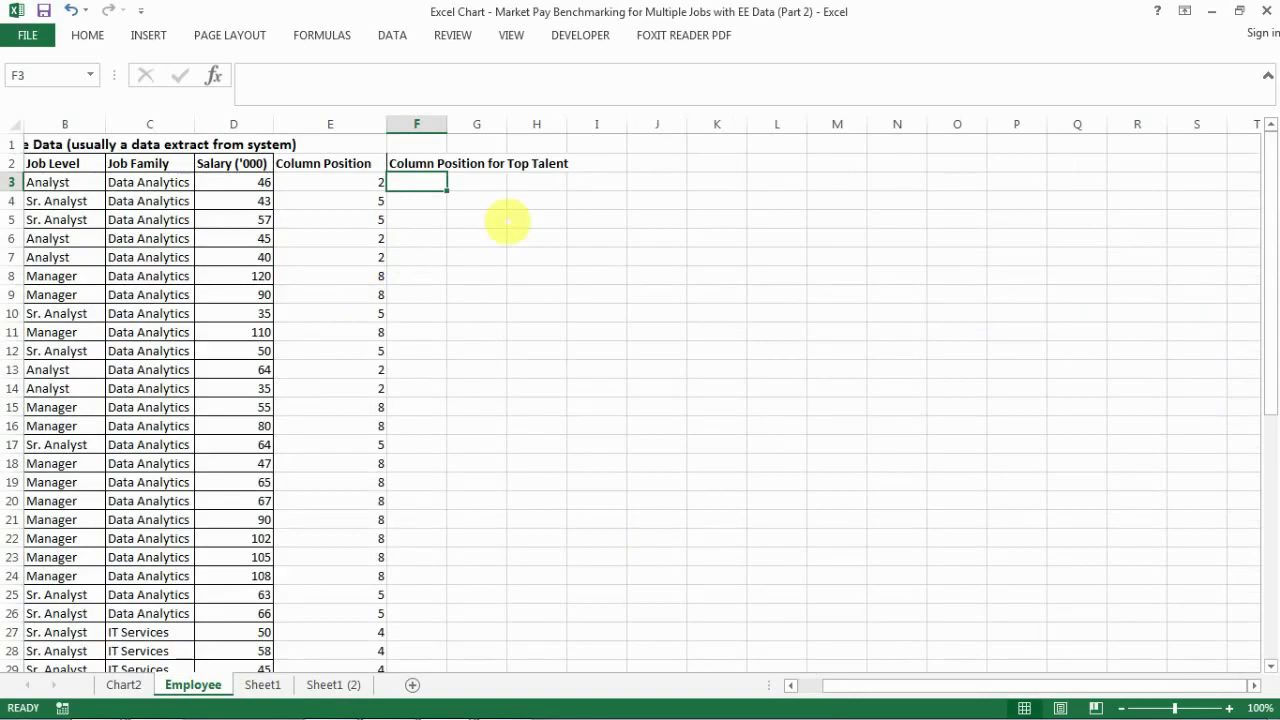
pyautogui.write('=if(')
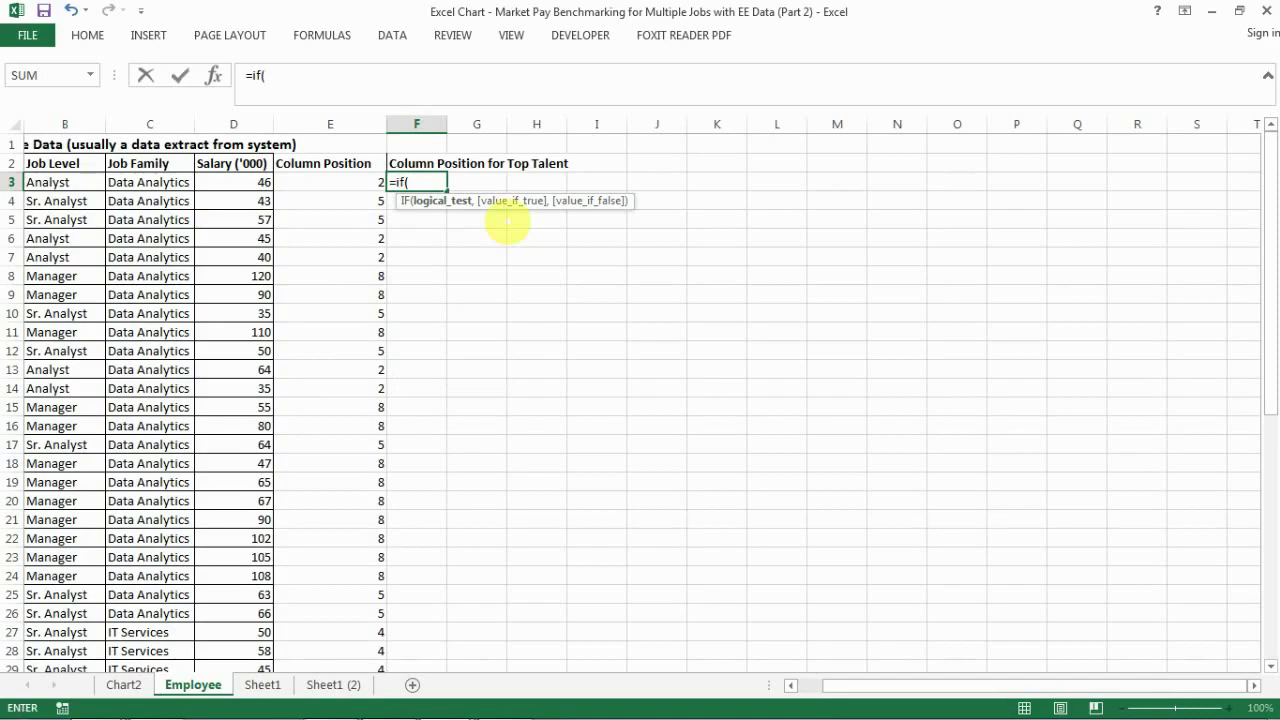
pyautogui.press('Left')
pyautogui.press('Left')
pyautogui.press('Left')
pyautogui.press('Left')
pyautogui.press('Left')
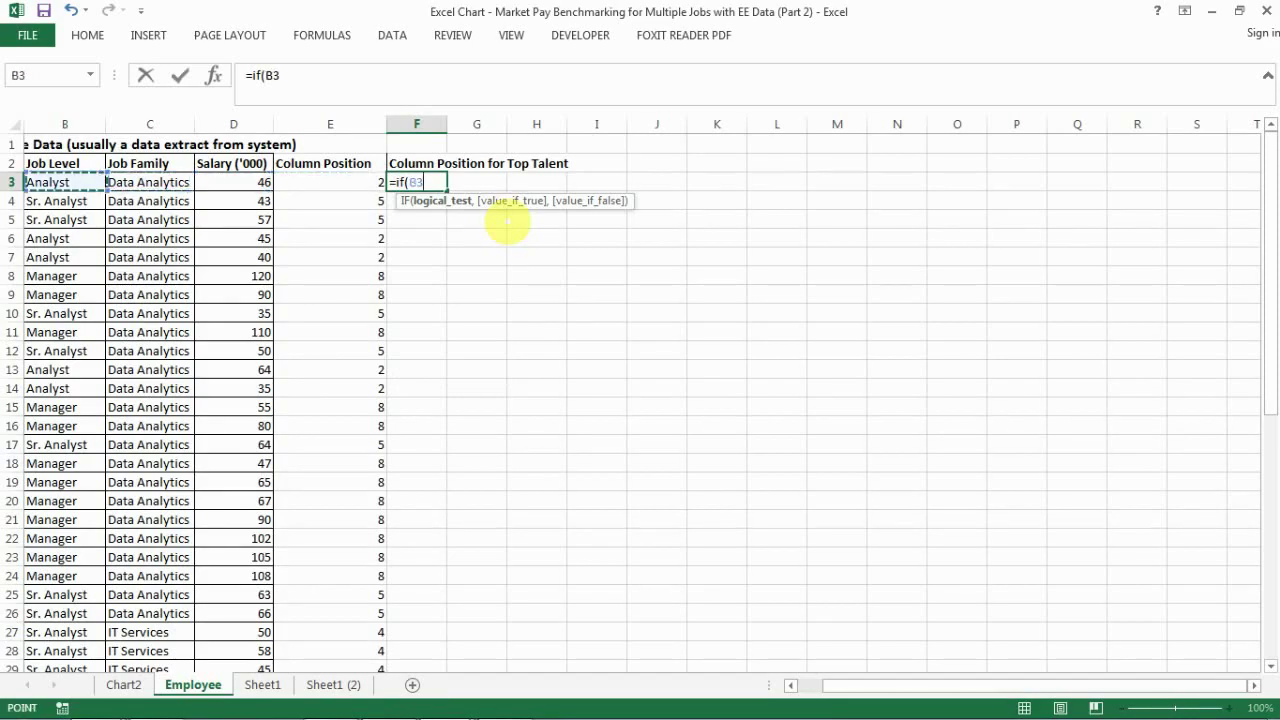
pyautogui.press('Right')
pyautogui.press('Right')
pyautogui.press('Right')
pyautogui.press('Right')
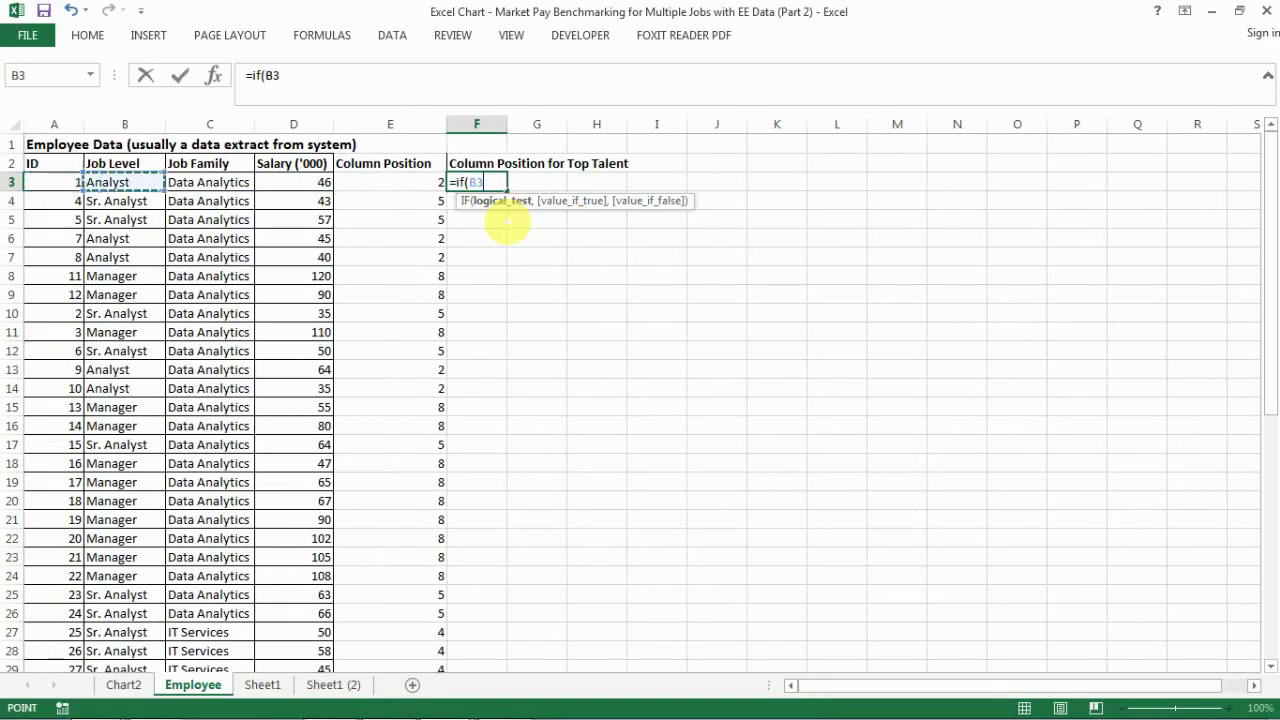
pyautogui.press('BackSpace')
pyautogui.press('BackSpace')
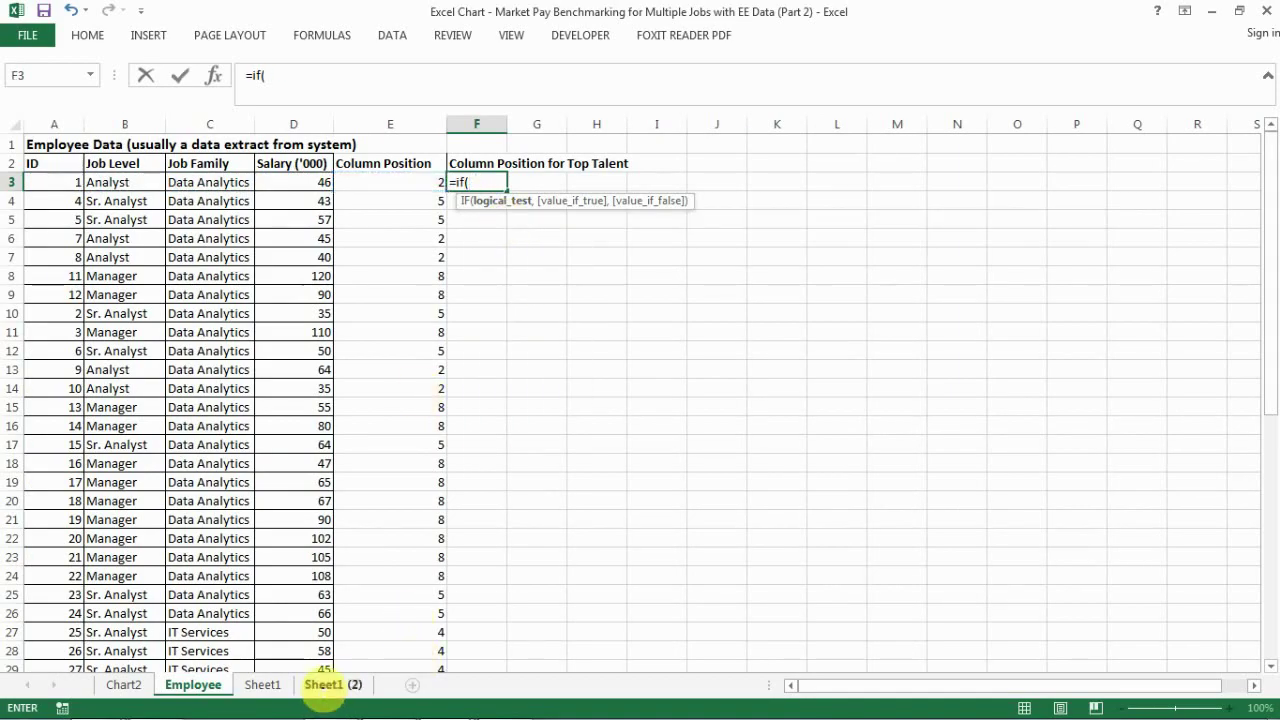
# Make the IF formula test whether A4 on Sheet1 (2) equals 1 and return NA() when true
pyautogui.click(324, 684)
pyautogui.click(75, 263)
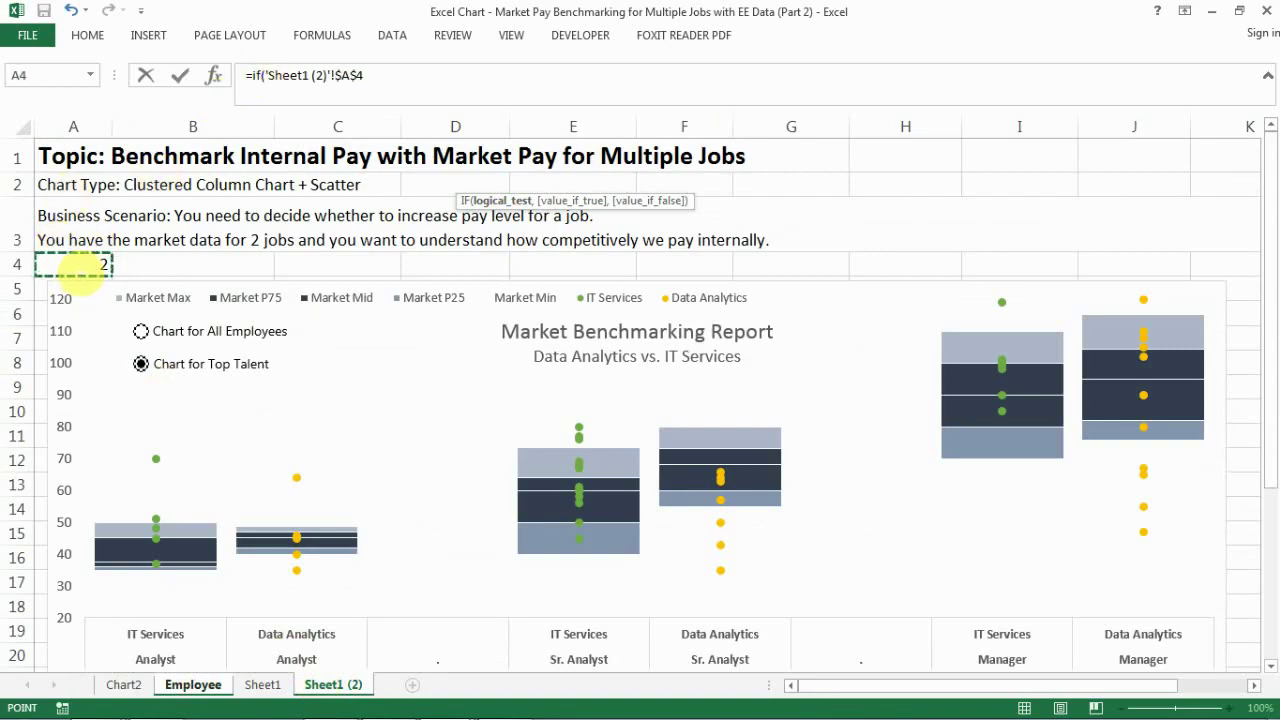
pyautogui.write('=')
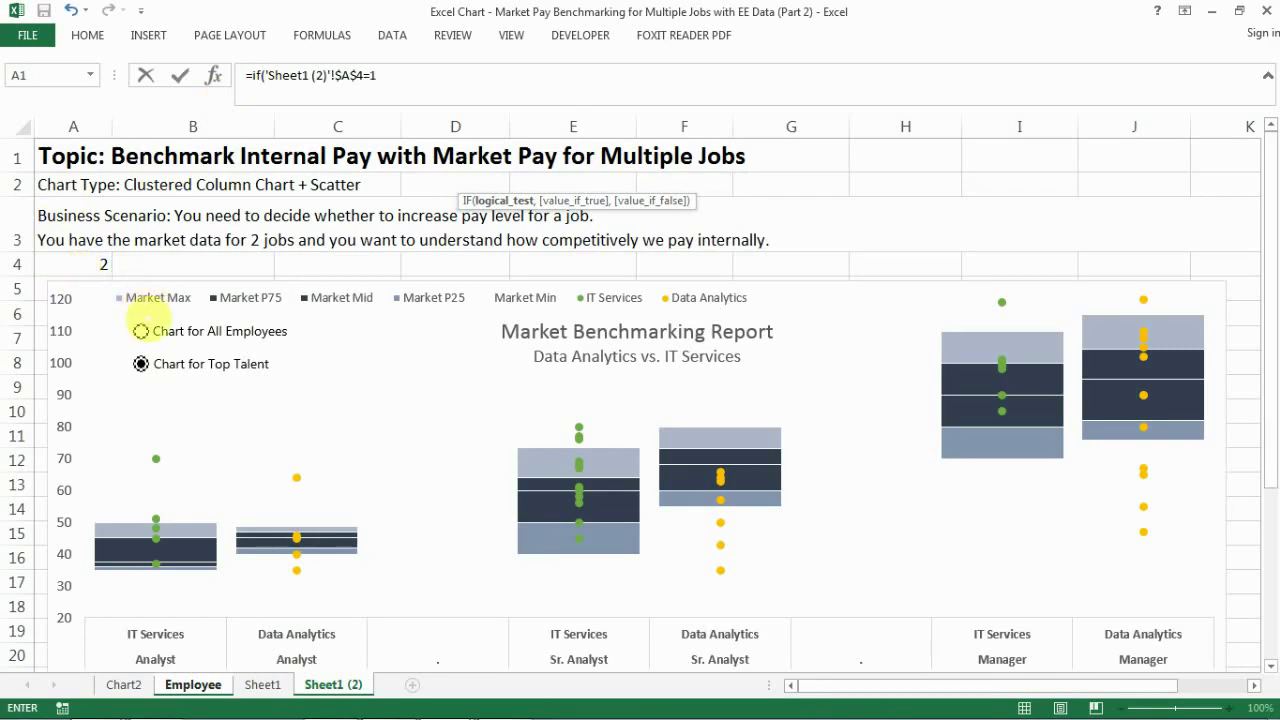
pyautogui.write('1,')
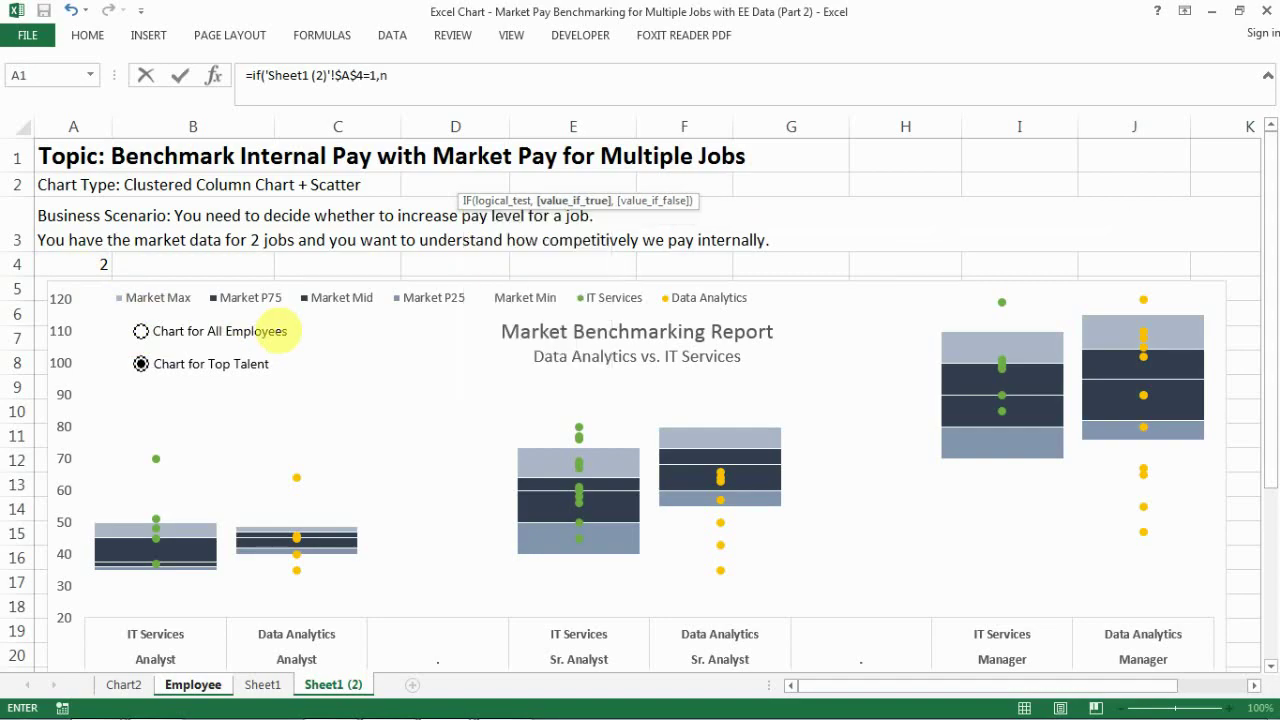
pyautogui.write('nv')
pyautogui.press('BackSpace')
pyautogui.write('a')
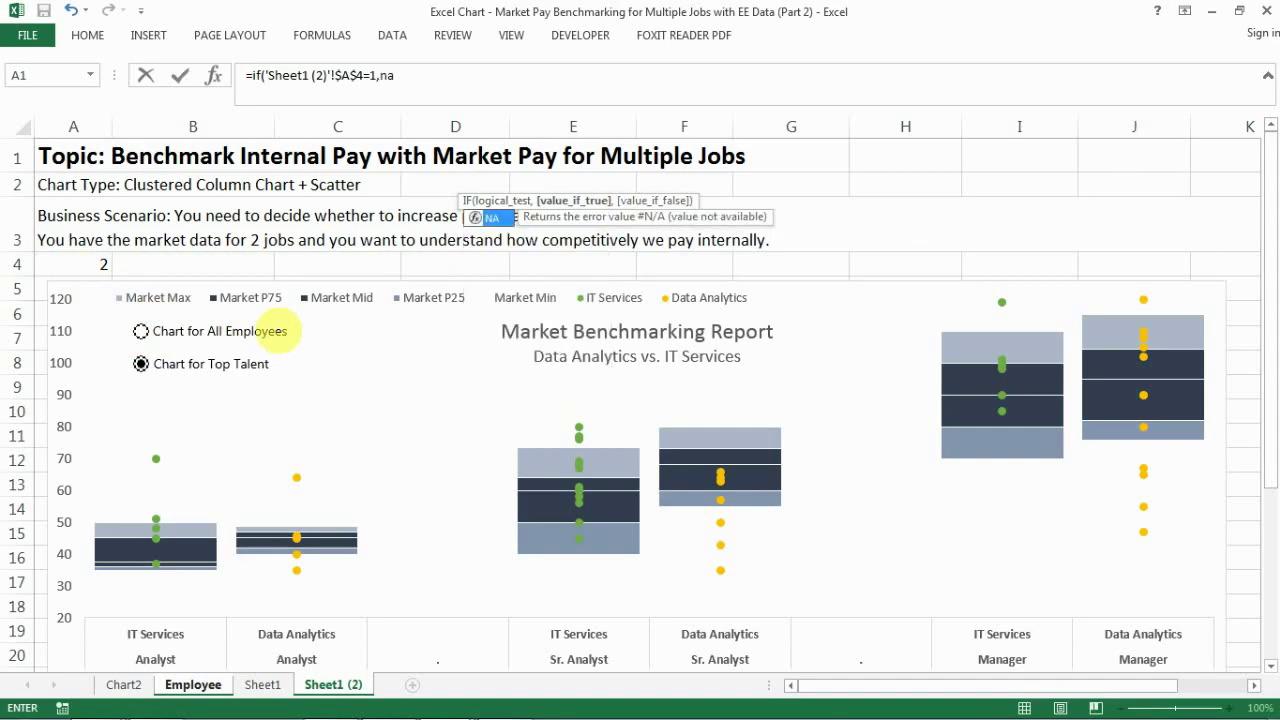
pyautogui.write('(),')
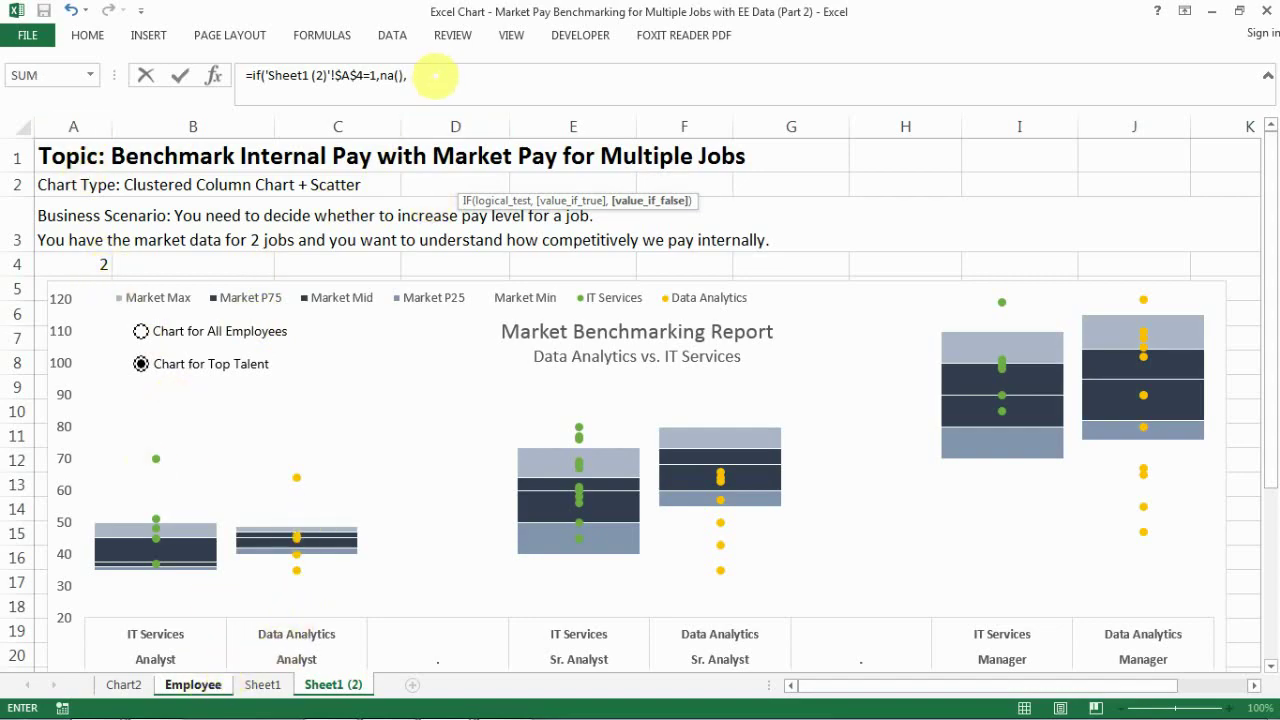
# Nest a second IF as the false result, testing whether 'Sheet1 (2)'!$A$4 equals 2
pyautogui.click(433, 76)
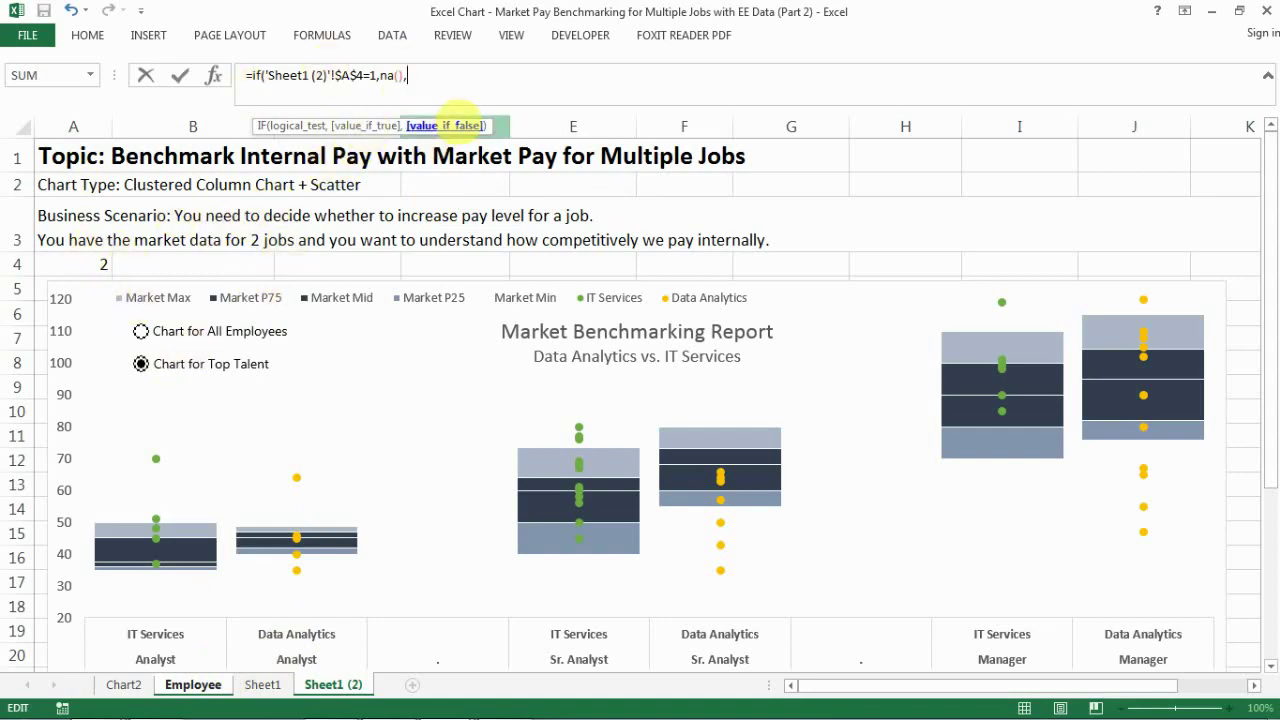
pyautogui.write('if(')
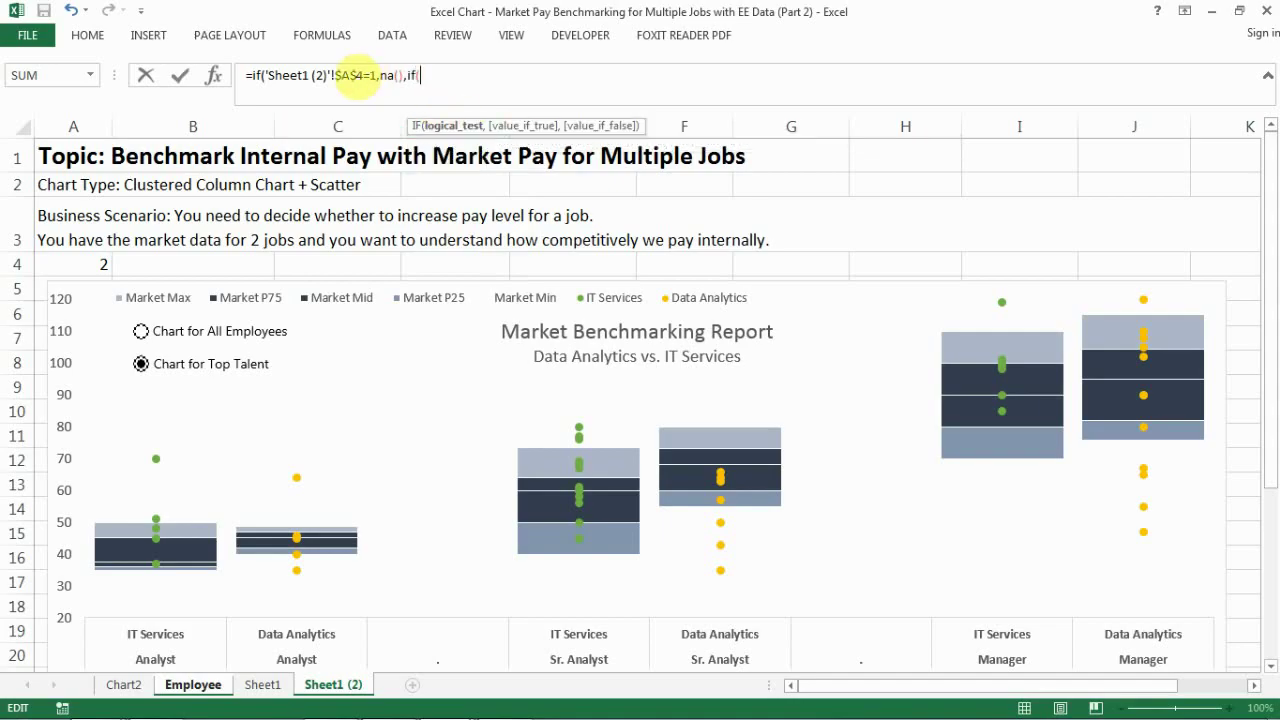
pyautogui.moveTo(362, 75); pyautogui.dragTo(263, 75)
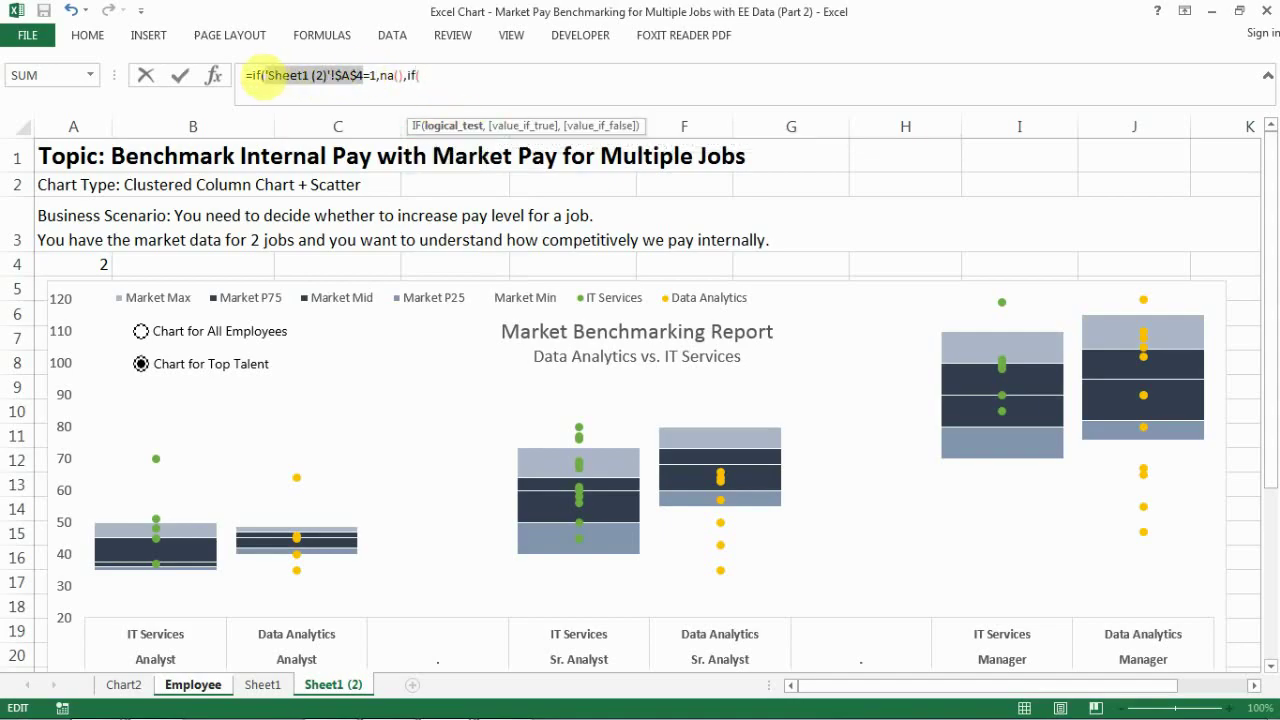
pyautogui.click(441, 76)
pyautogui.hotkey('ctrl', 'v')
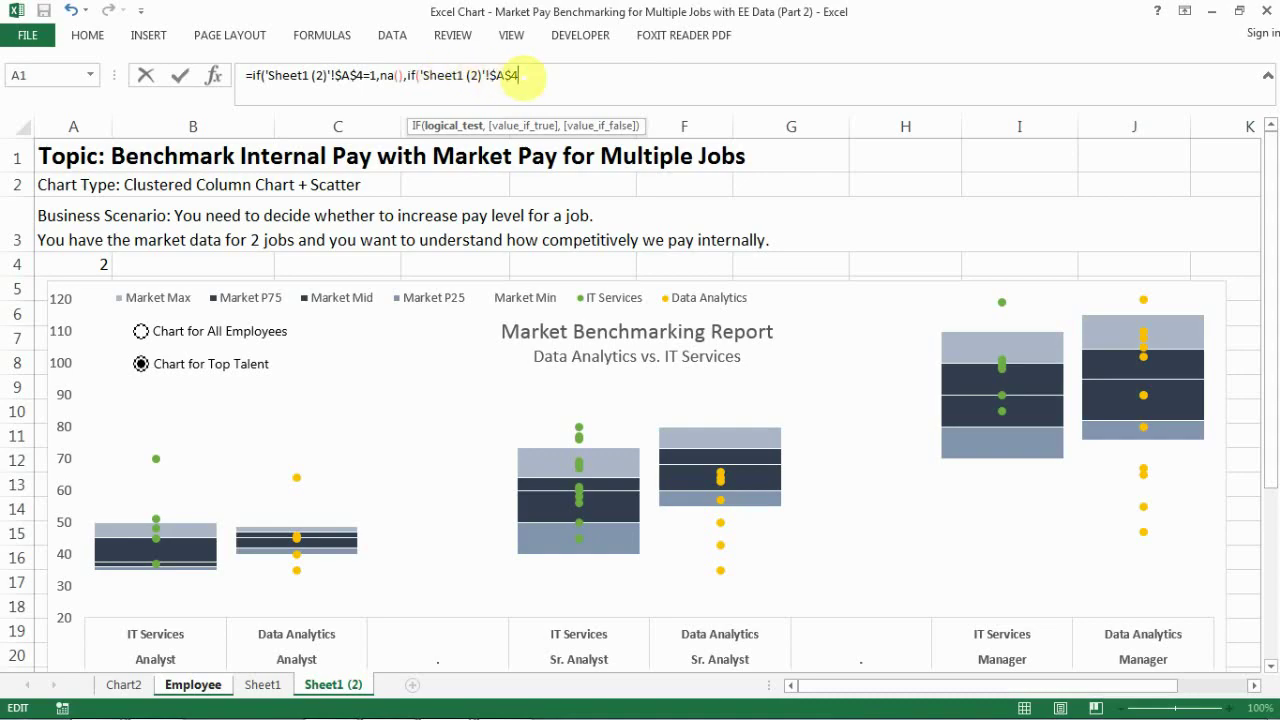
pyautogui.write('=2,')
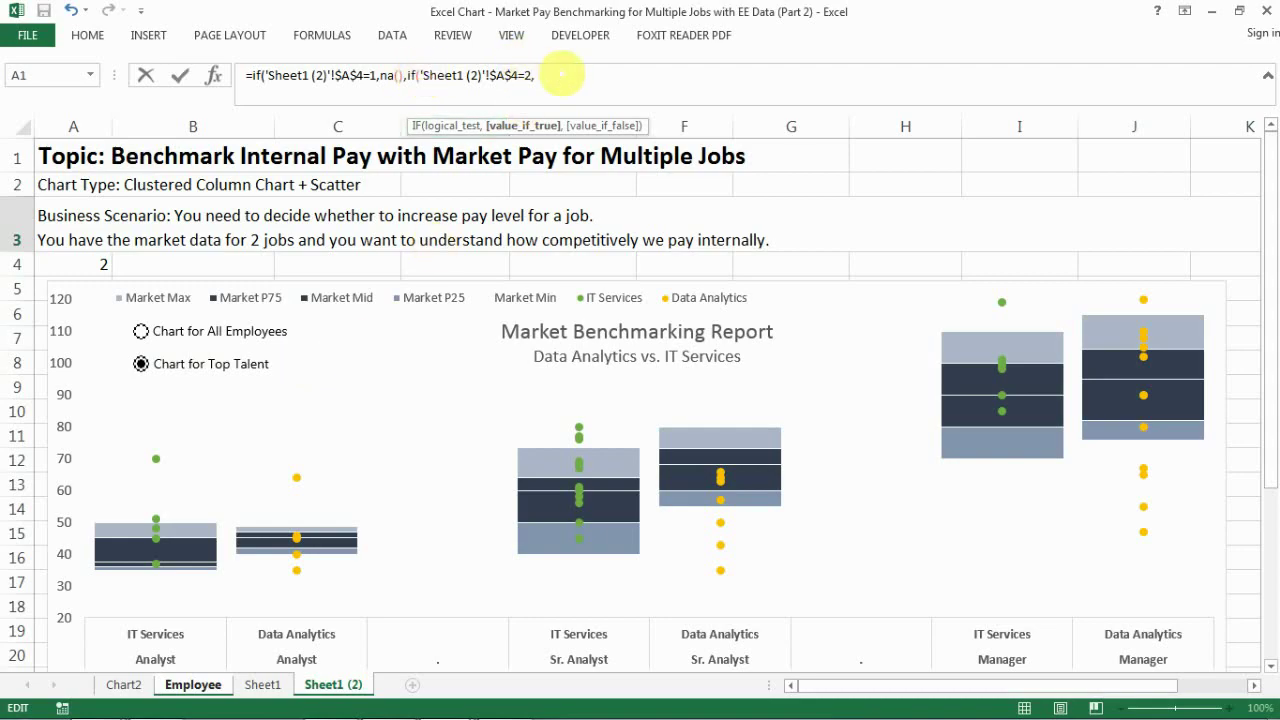
# Return to the Employee sheet and store the unfinished F3 formula as text with a leading apostrophe
pyautogui.moveTo(175, 700)
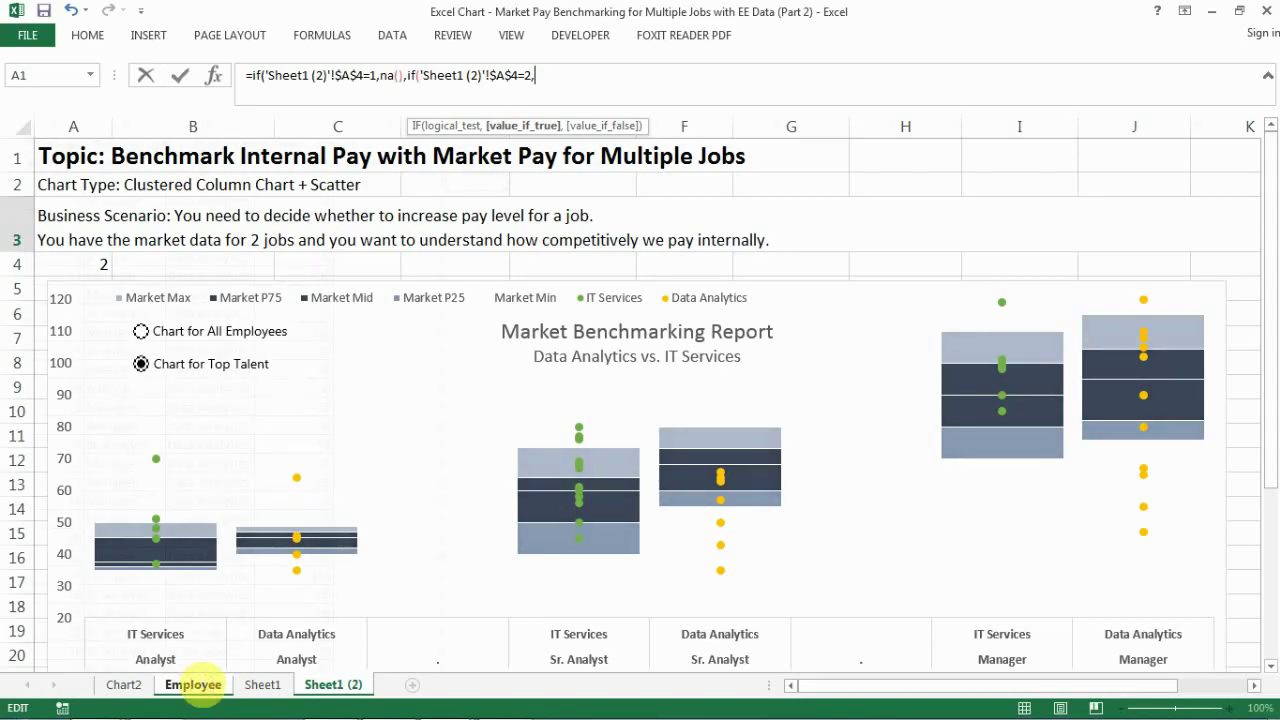
pyautogui.click(193, 684)
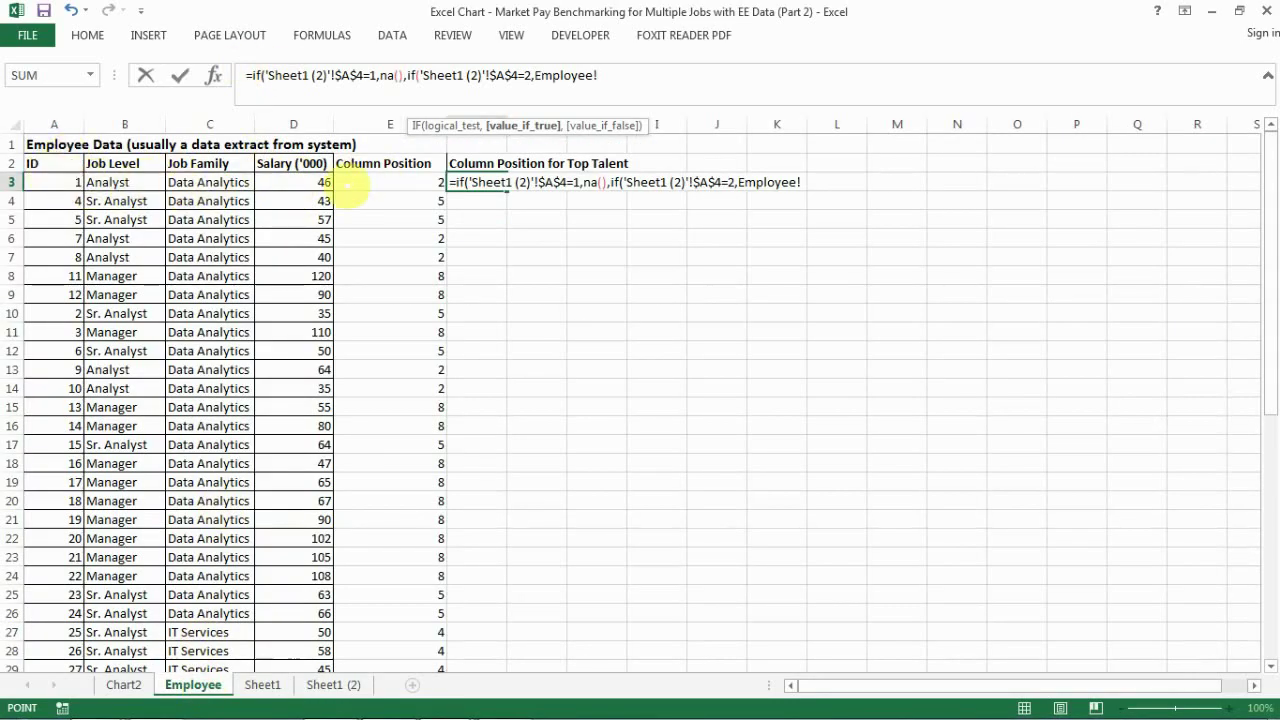
pyautogui.click(650, 75)
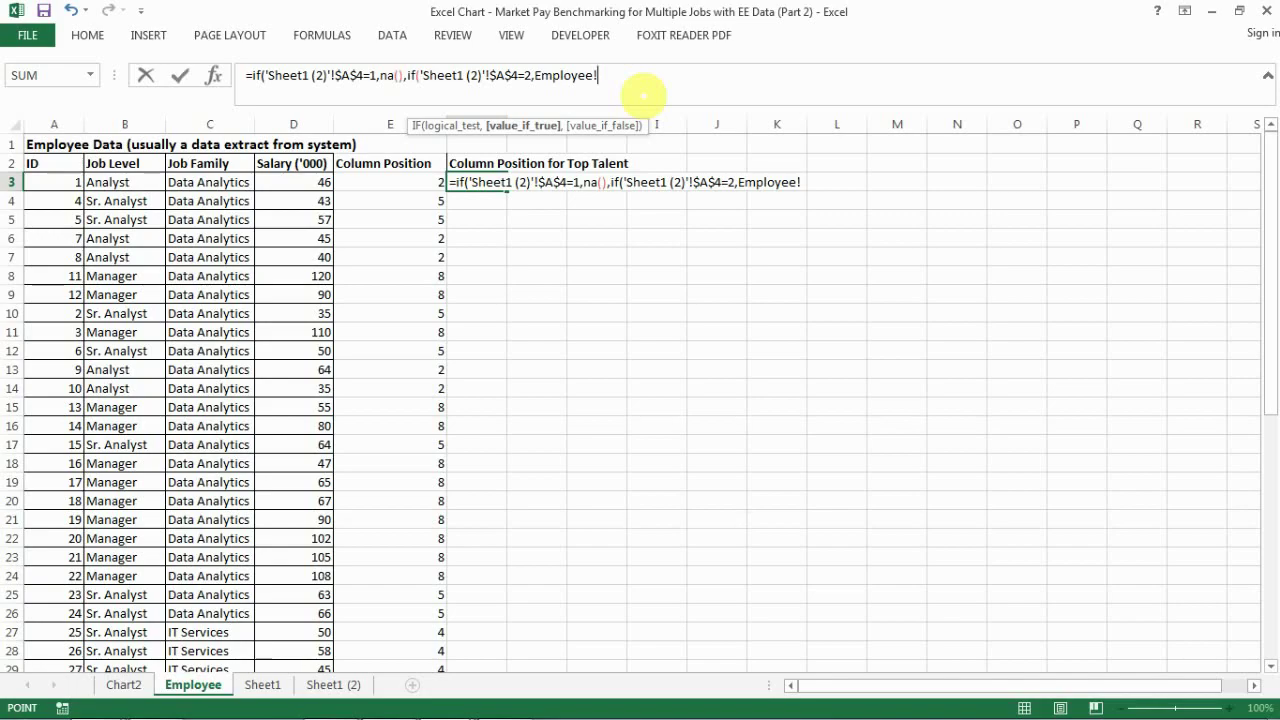
pyautogui.click(247, 77)
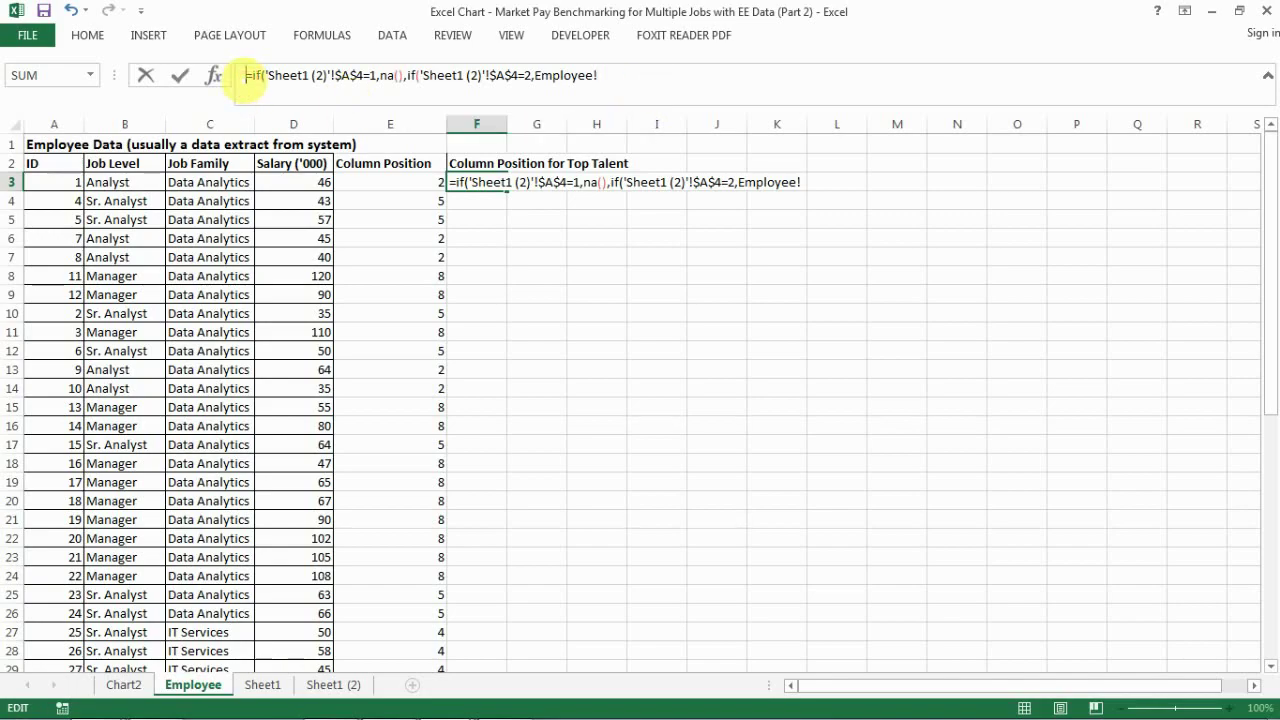
pyautogui.write("'")
pyautogui.press('Return')
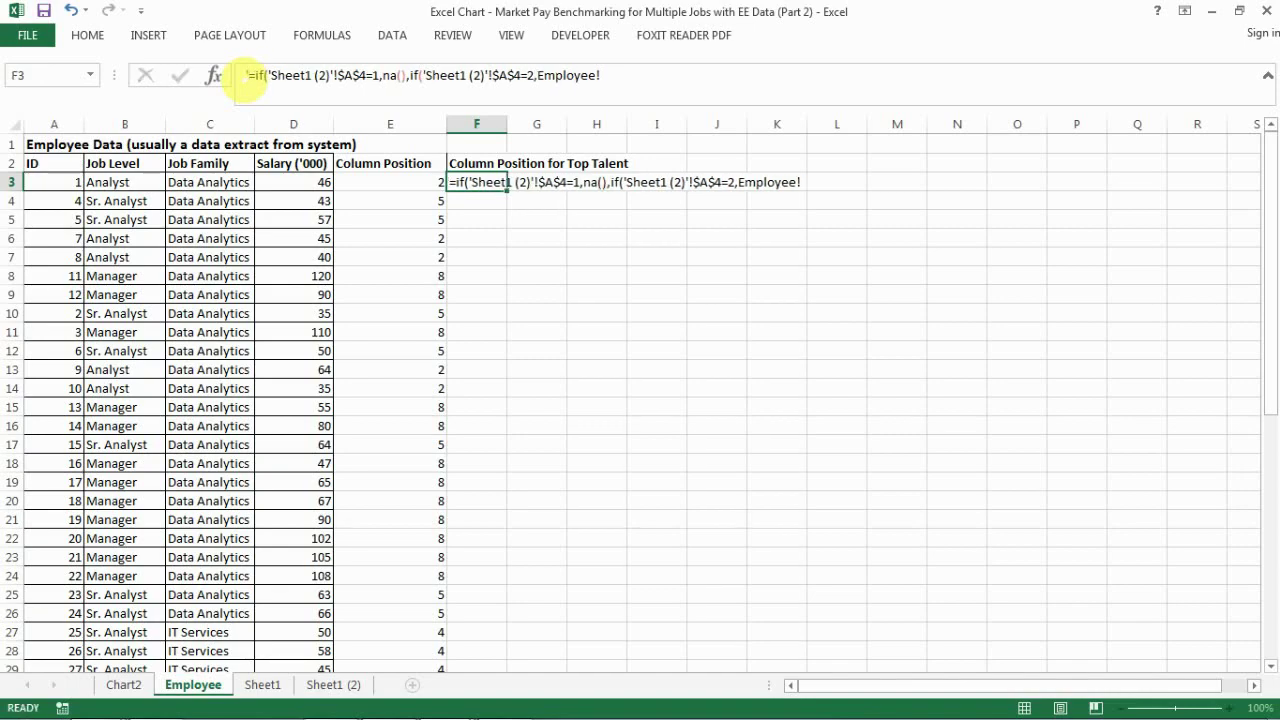
# Insert a blank column E before Column Position on the Employee sheet and select its header cell E2
pyautogui.press('Up')
pyautogui.click(384, 125)
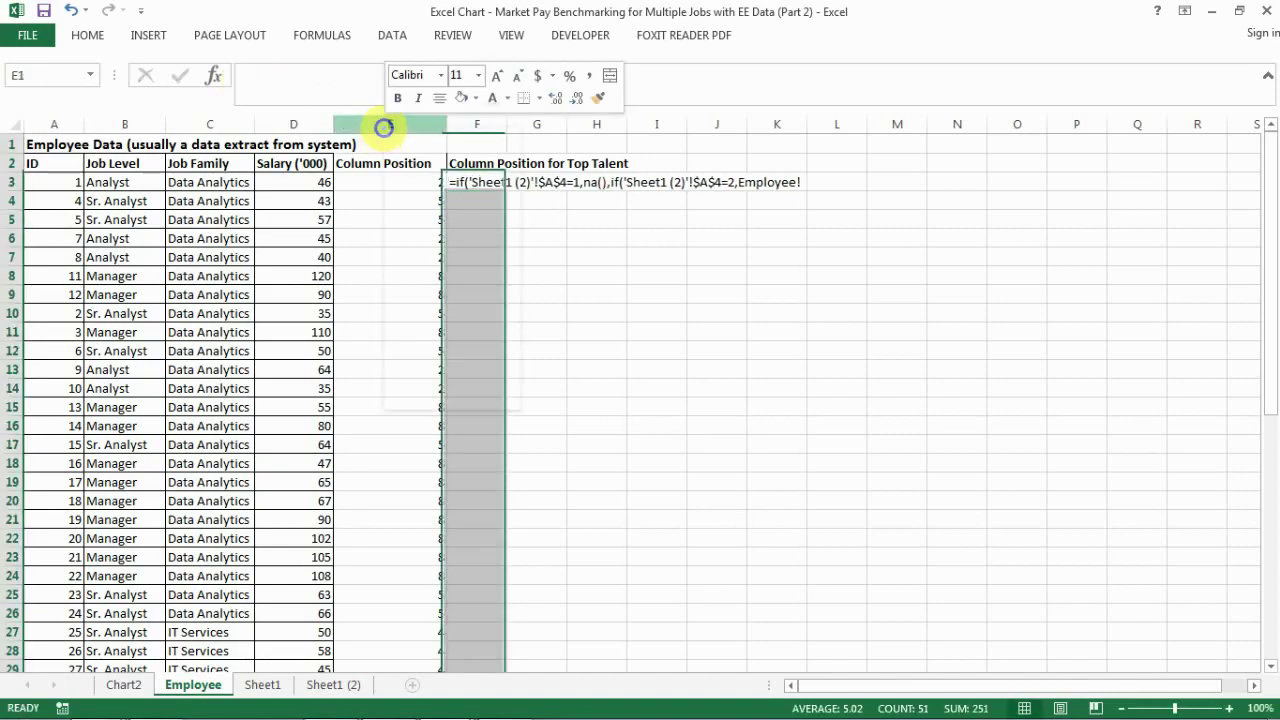
pyautogui.rightClick(384, 125)
pyautogui.click(429, 257)
pyautogui.click(303, 201)
pyautogui.click(320, 163)
pyautogui.click(363, 163)
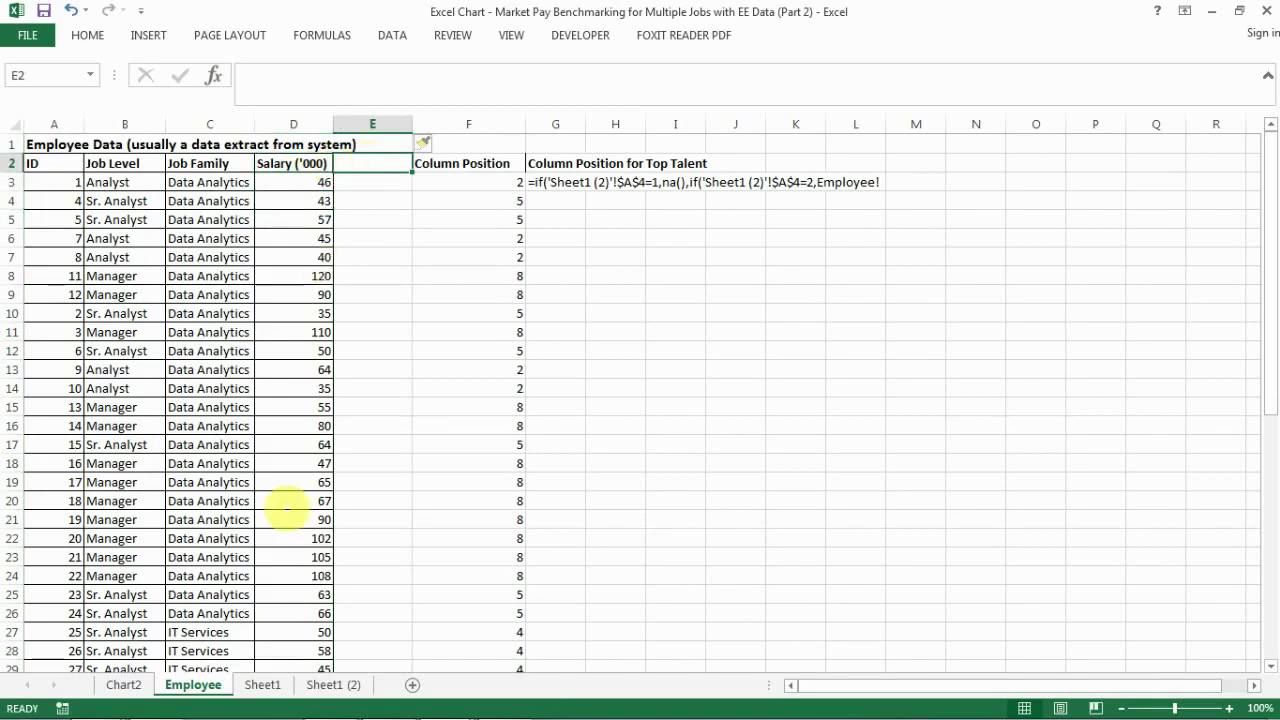
# Switch to the Part 3 workbook and copy the Top Talent column E from its Employee sheet
pyautogui.moveTo(505, 710)
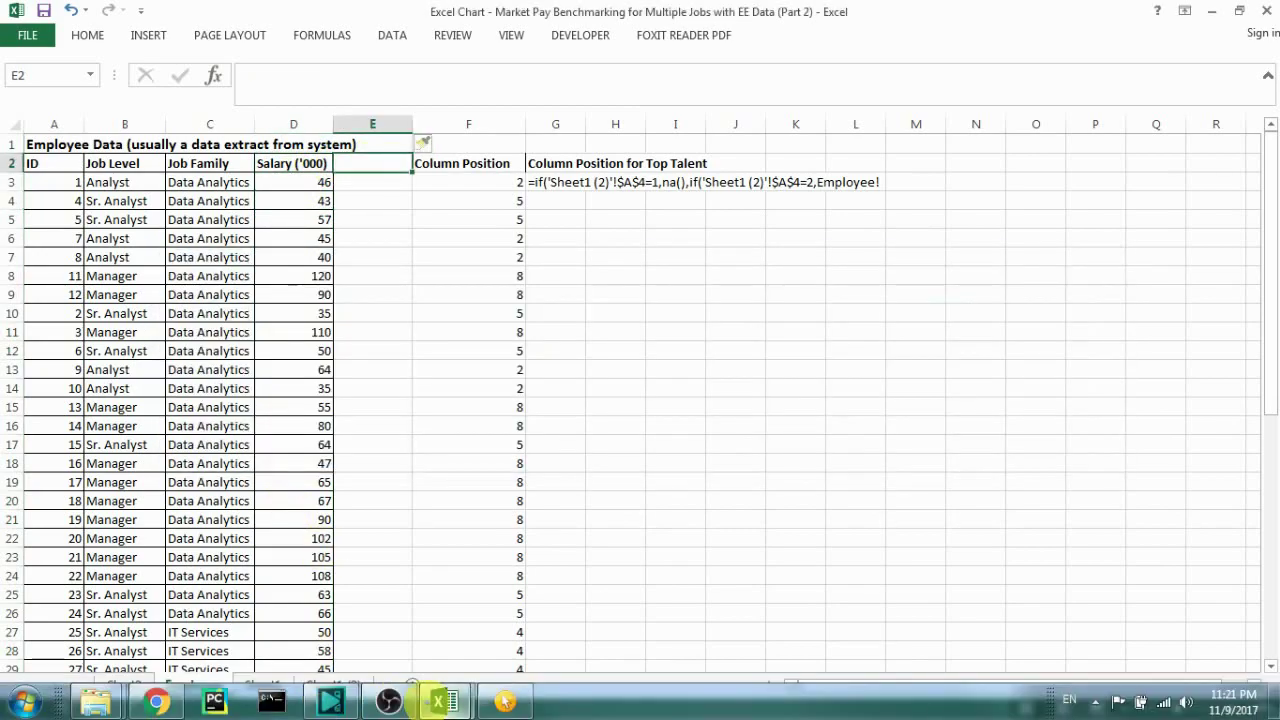
pyautogui.click(337, 640)
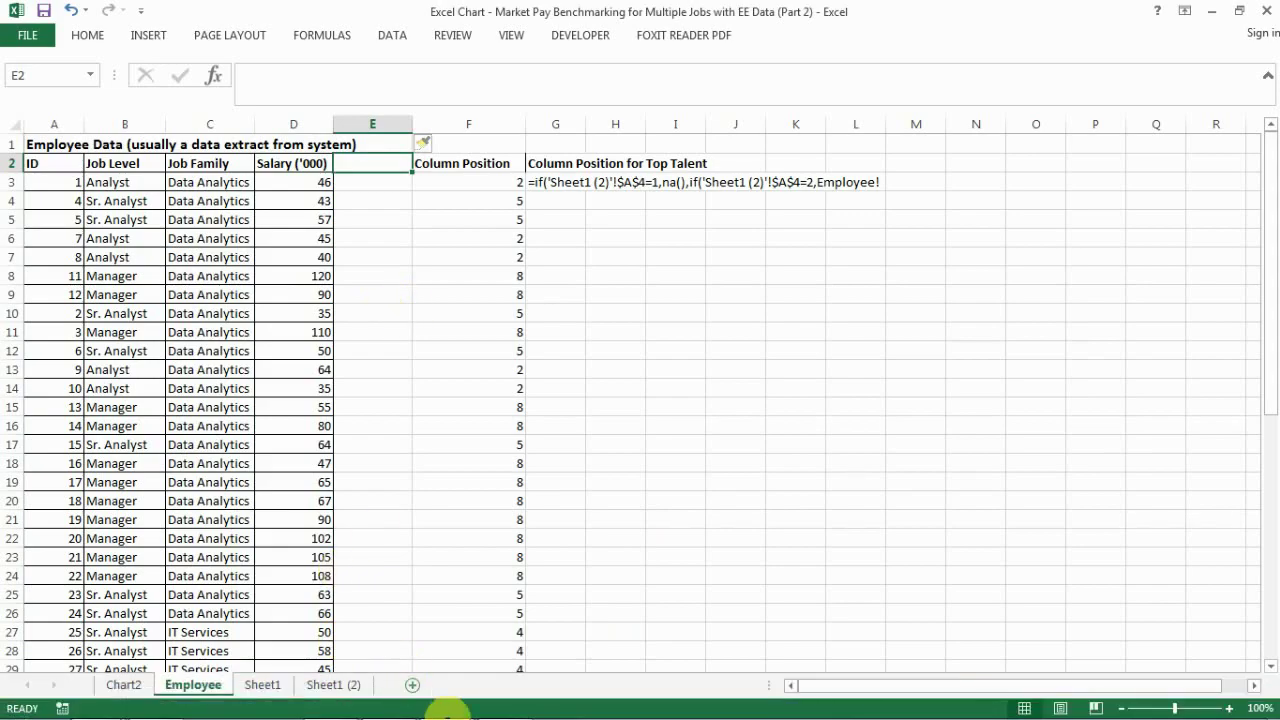
pyautogui.moveTo(445, 712)
pyautogui.click(505, 645)
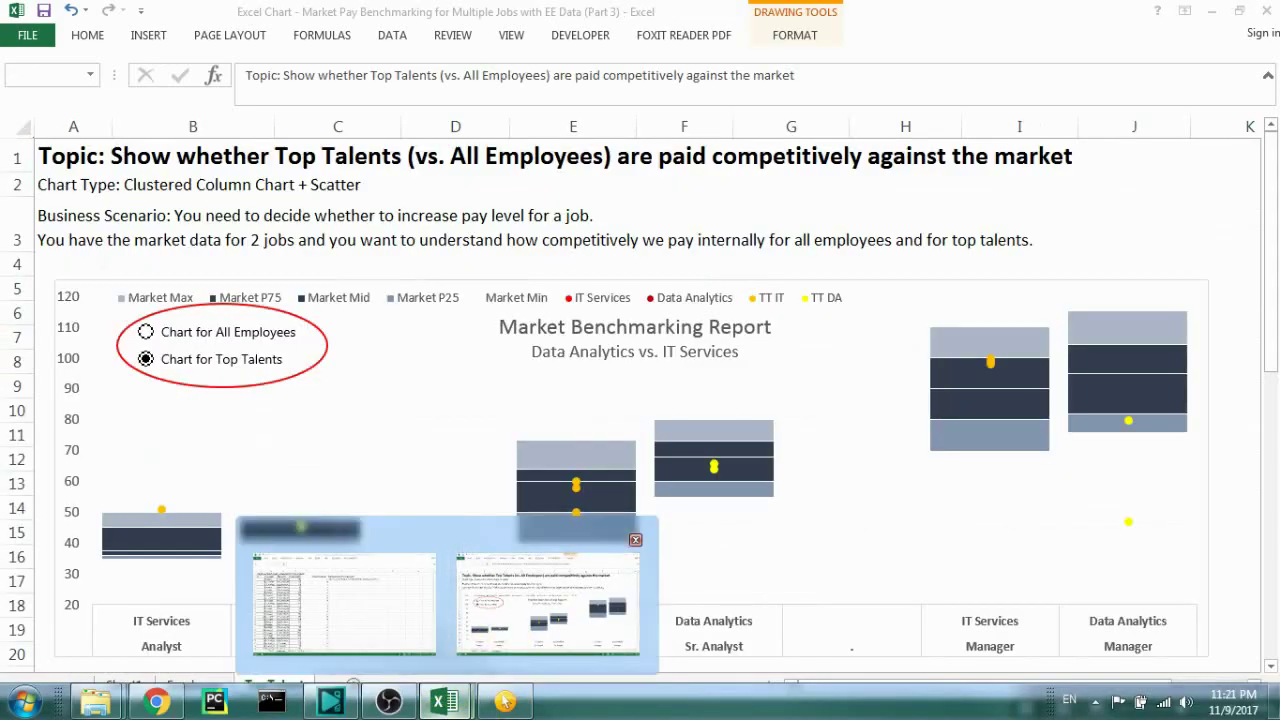
pyautogui.click(194, 684)
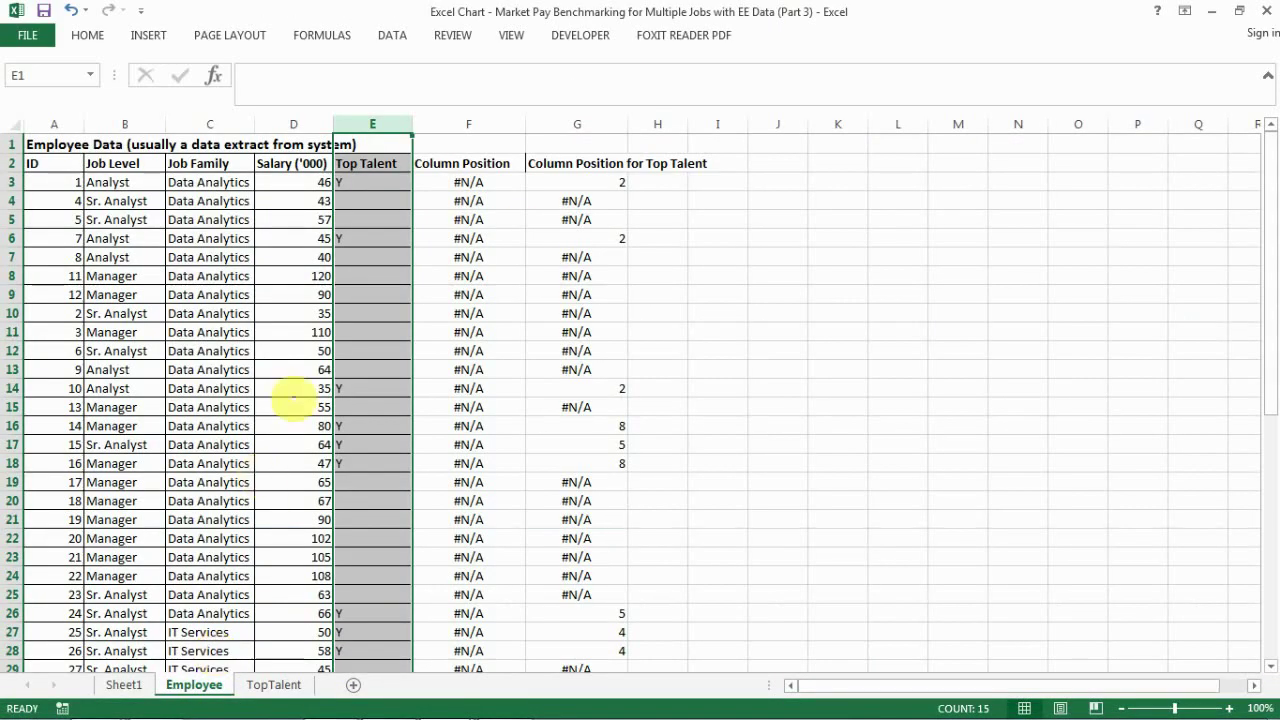
pyautogui.click(380, 125)
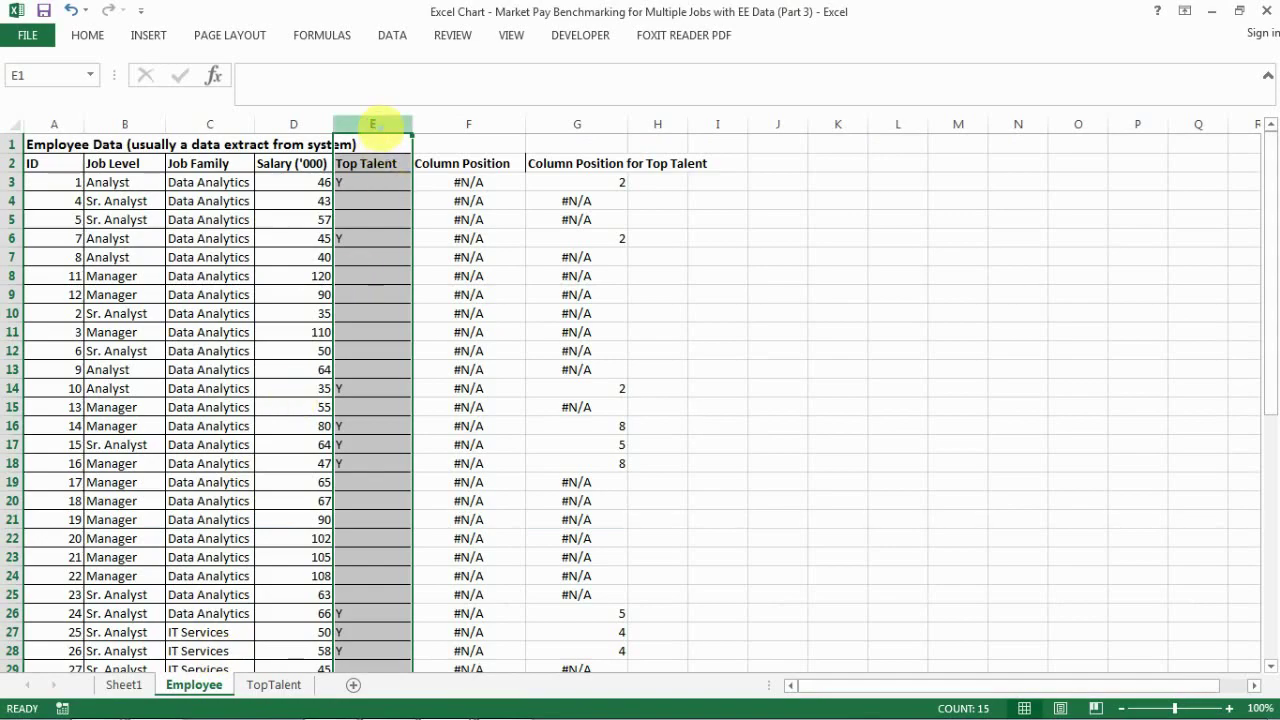
pyautogui.hotkey('ctrl', 'c')
# Return to the Part 2 workbook and paste the copied Top Talent column into the blank column E
pyautogui.hotkey('alt', 'Tab')
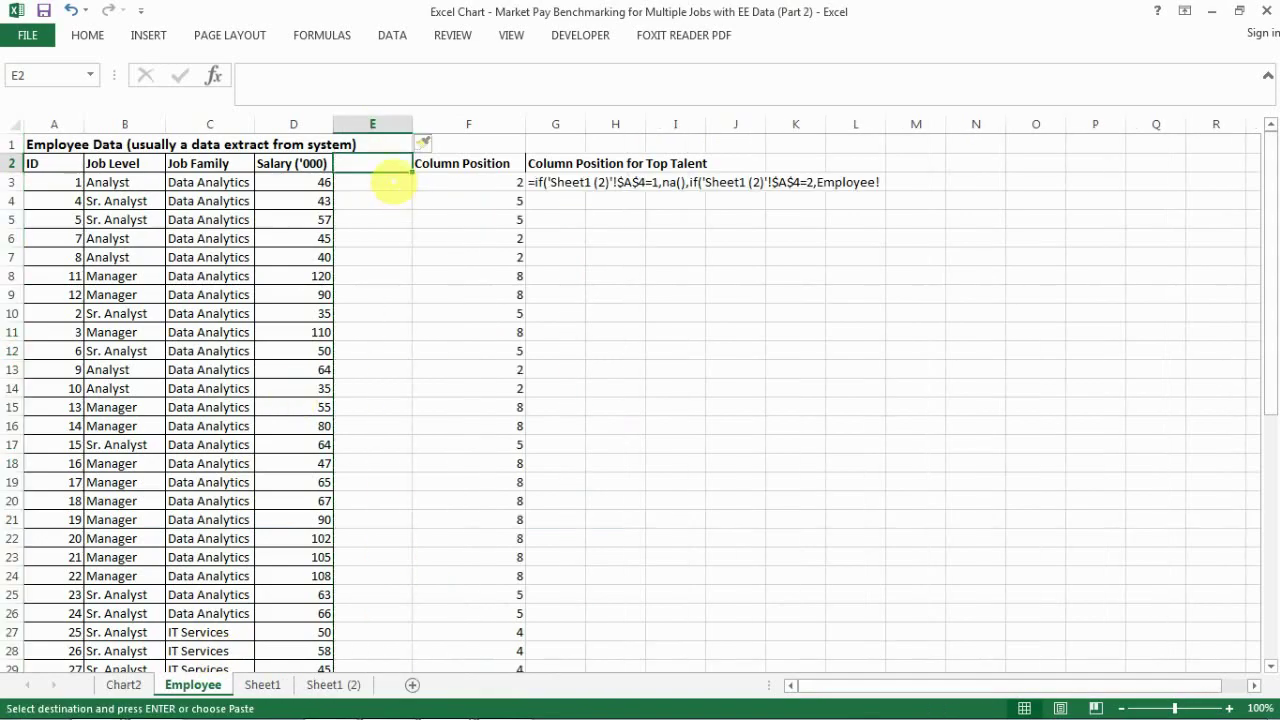
pyautogui.click(380, 124)
pyautogui.hotkey('ctrl', 'v')
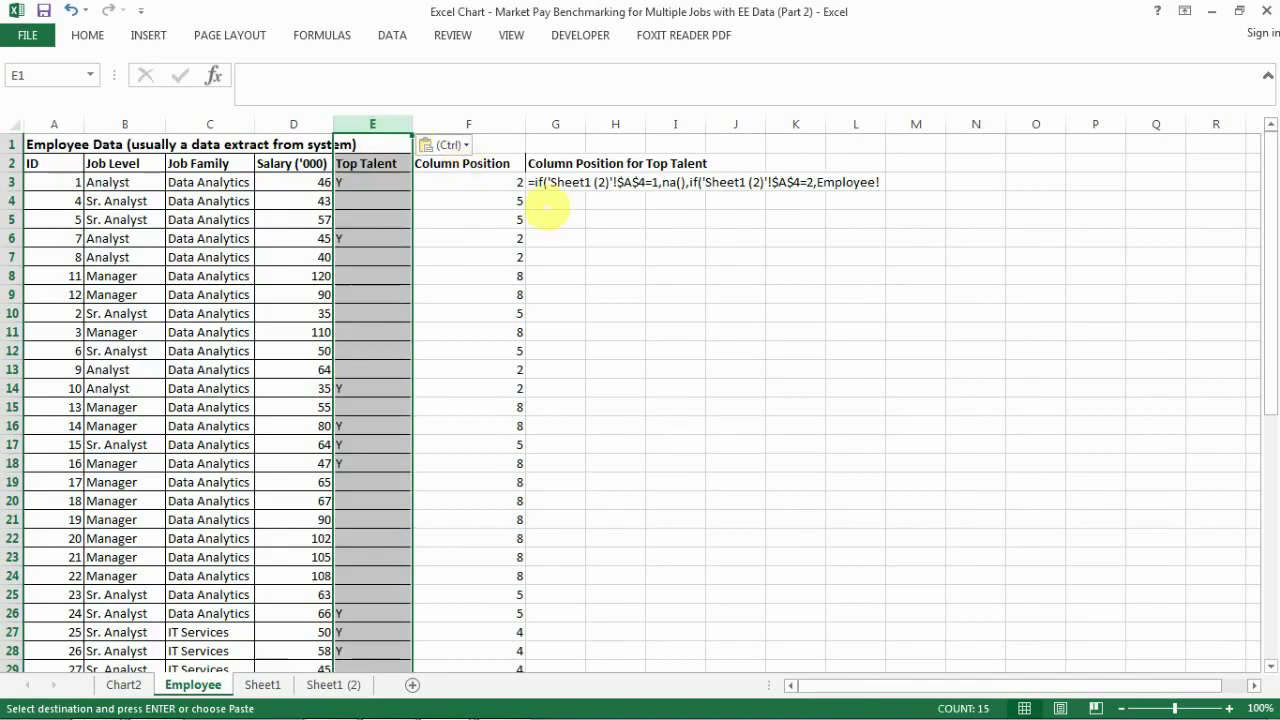
pyautogui.press('Escape')
# Turn the text stored in G3 of the Employee sheet back into a formula by removing its leading apostrophe
pyautogui.click(546, 182)
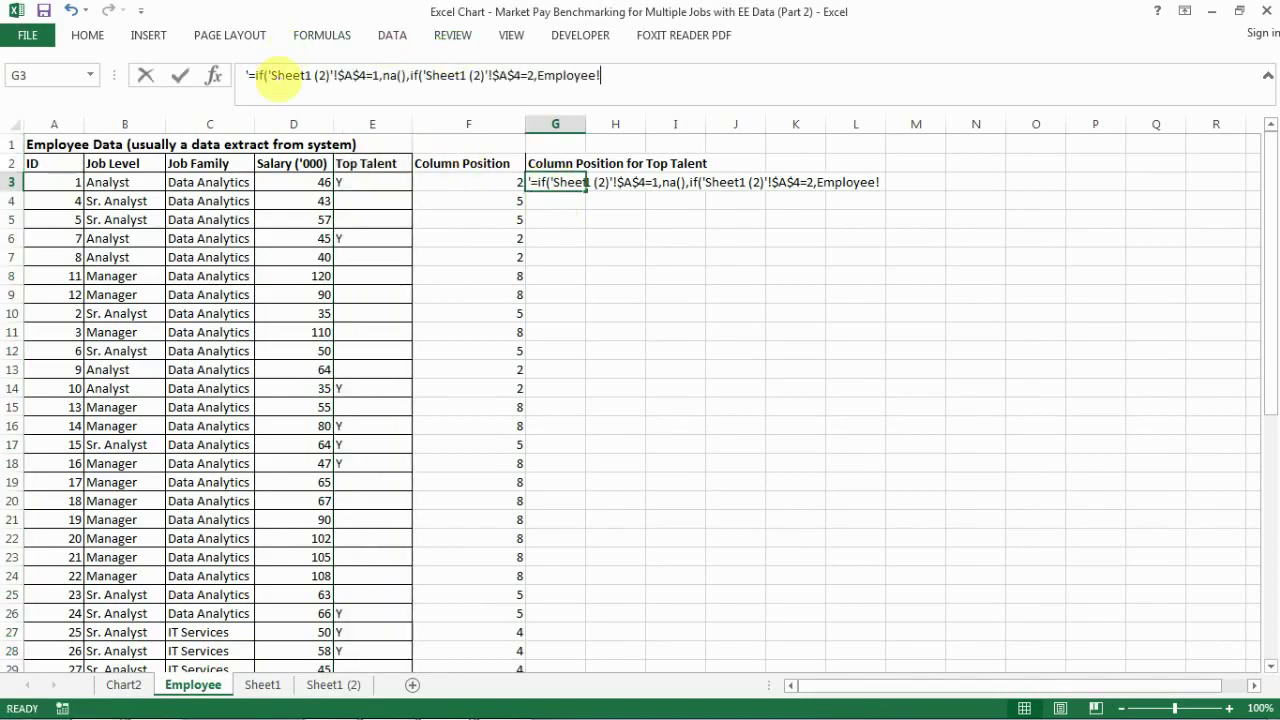
pyautogui.click(278, 78)
pyautogui.press('Home')
pyautogui.press('Delete')
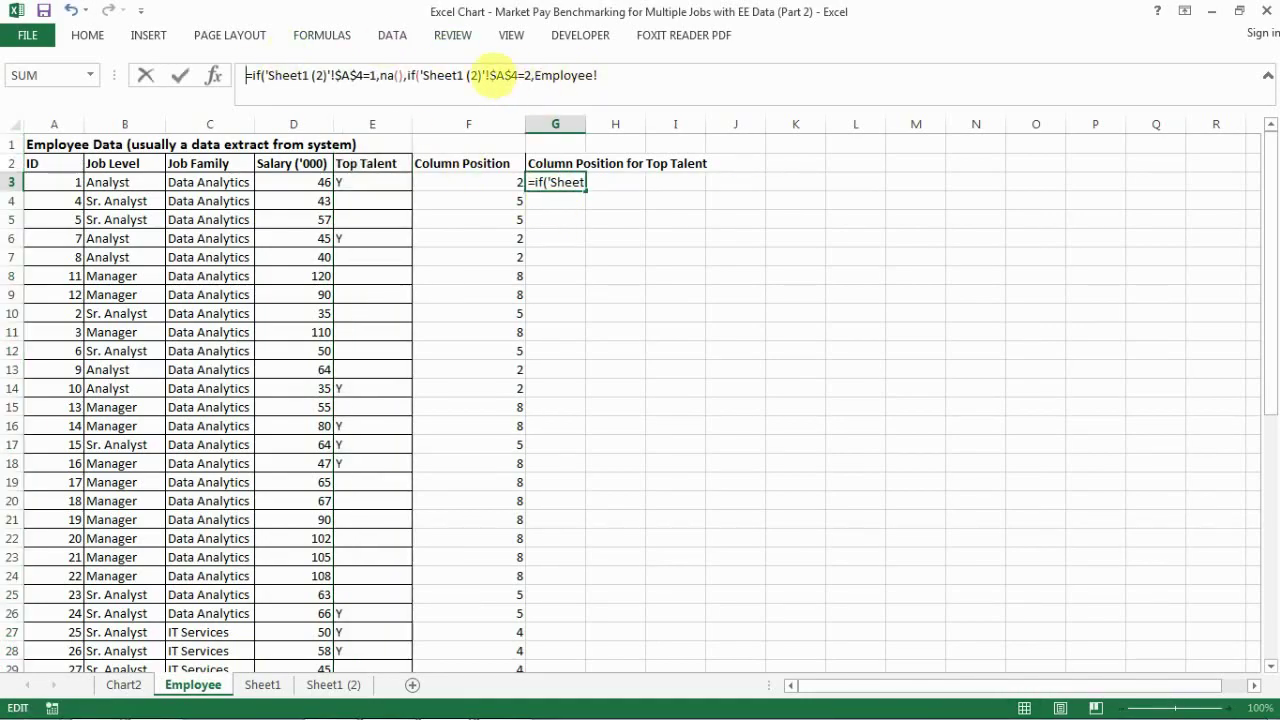
# Wrap the second IF test in G3 in AND( and replace the trailing Employee! reference with the condition E3="Y"
pyautogui.click(420, 75)
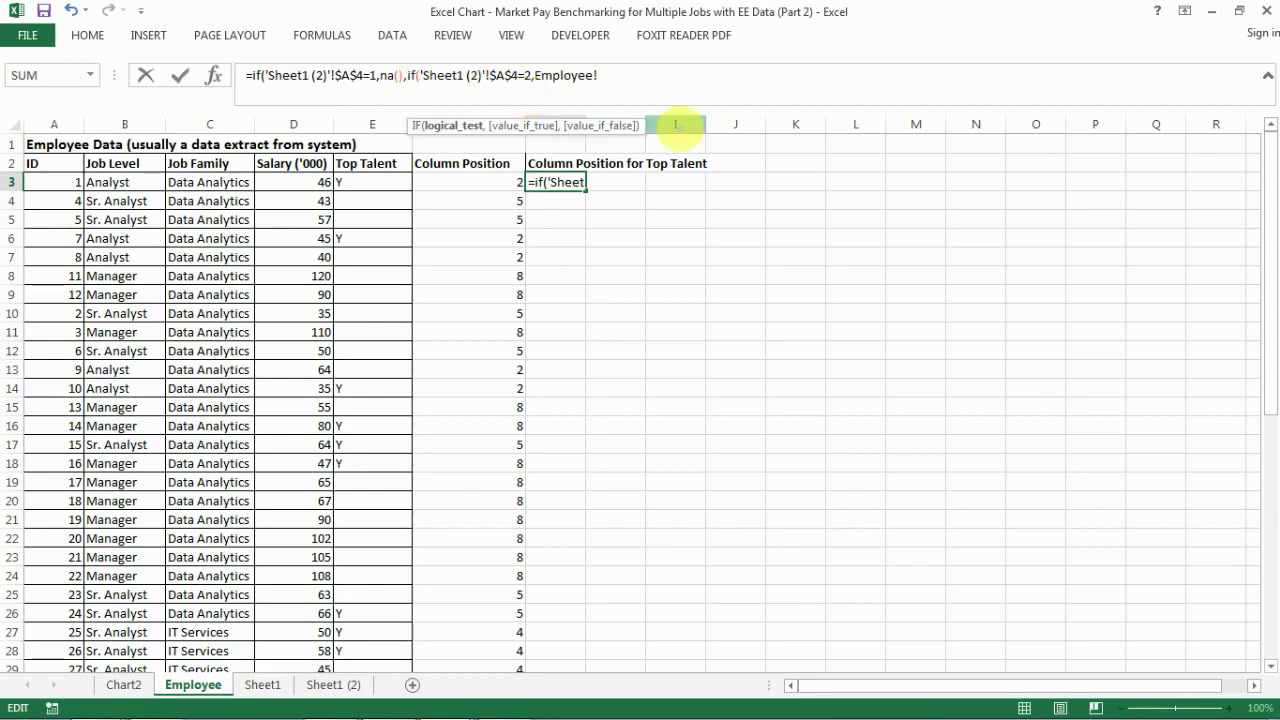
pyautogui.write('and(')
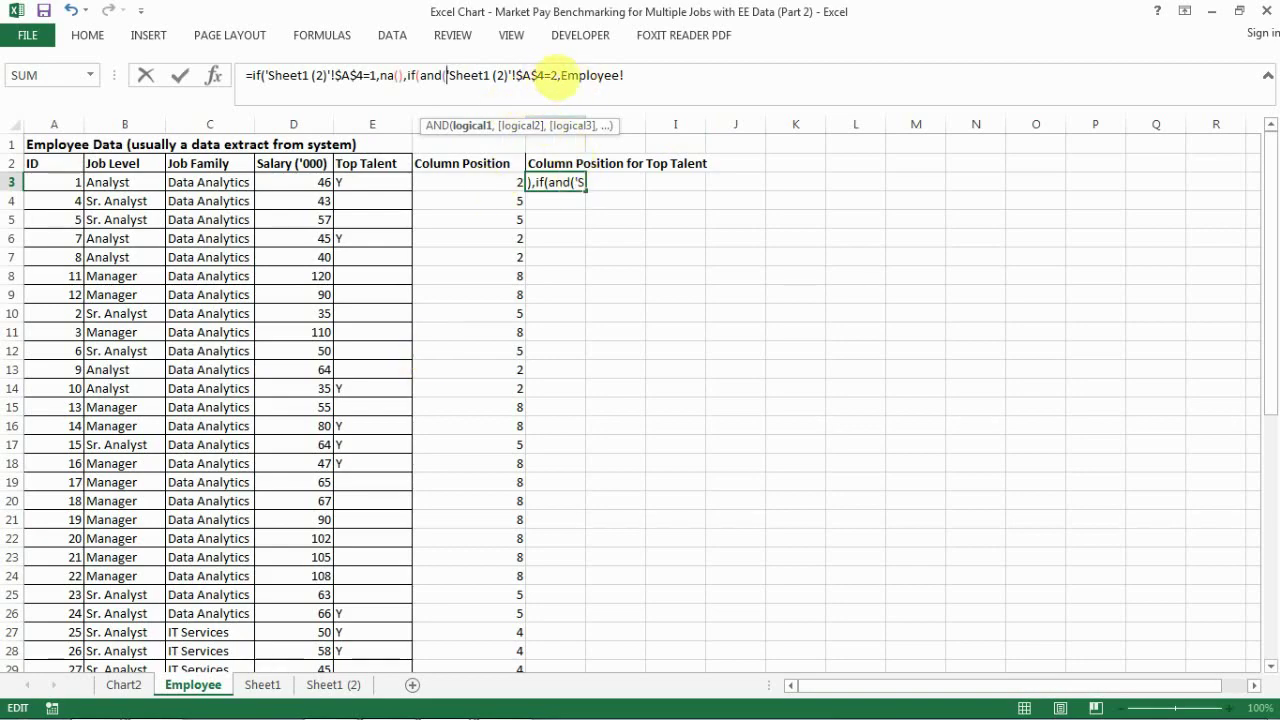
pyautogui.moveTo(561, 76); pyautogui.dragTo(627, 76)
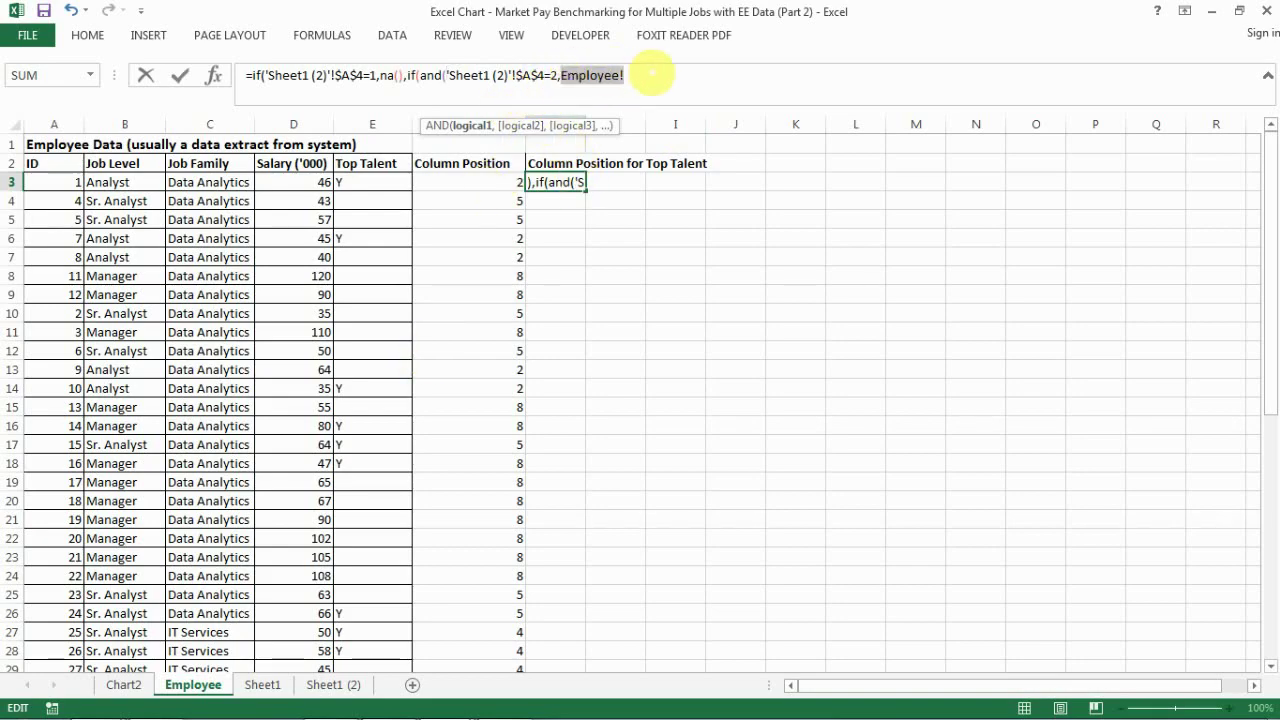
pyautogui.click(388, 181)
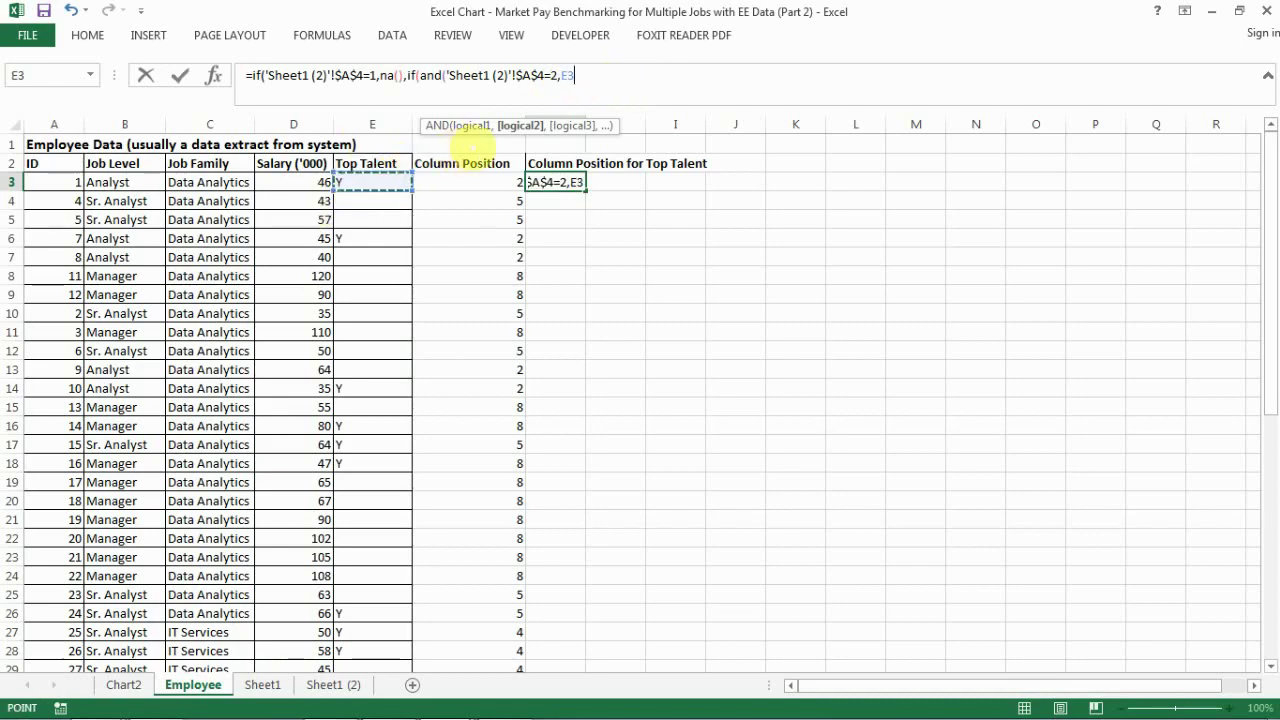
pyautogui.write('=')
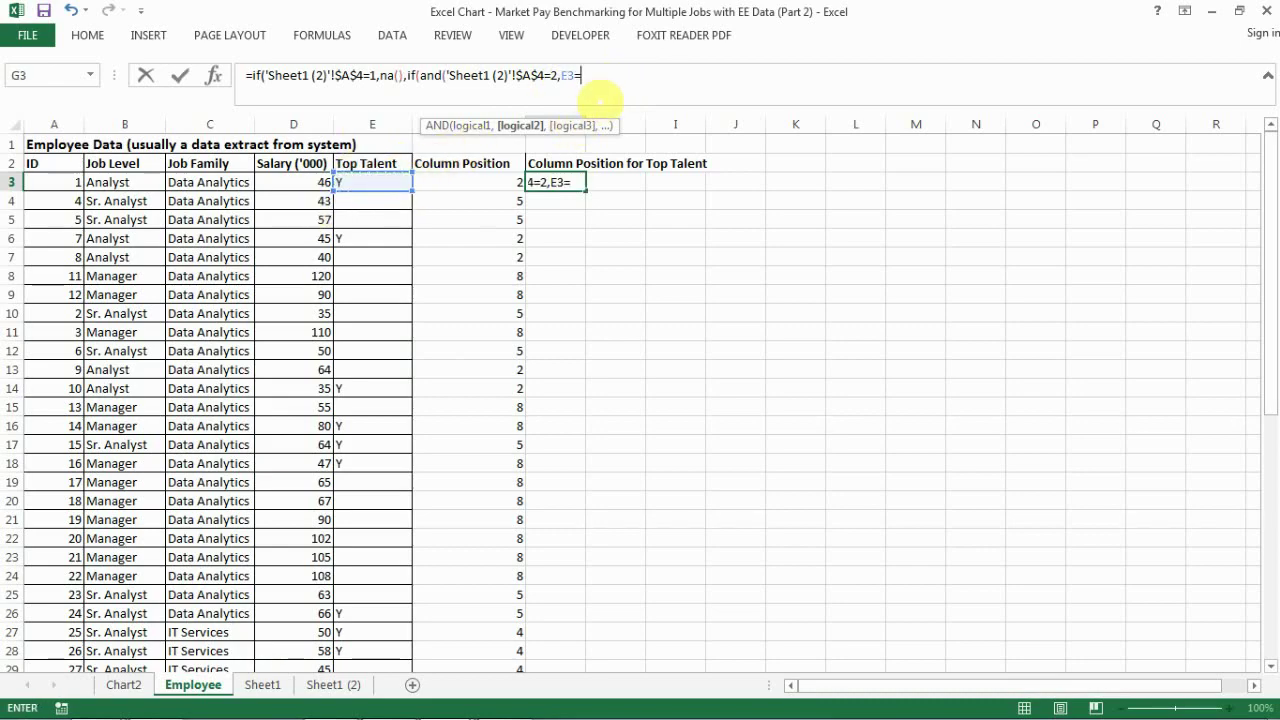
pyautogui.write('"Y",')
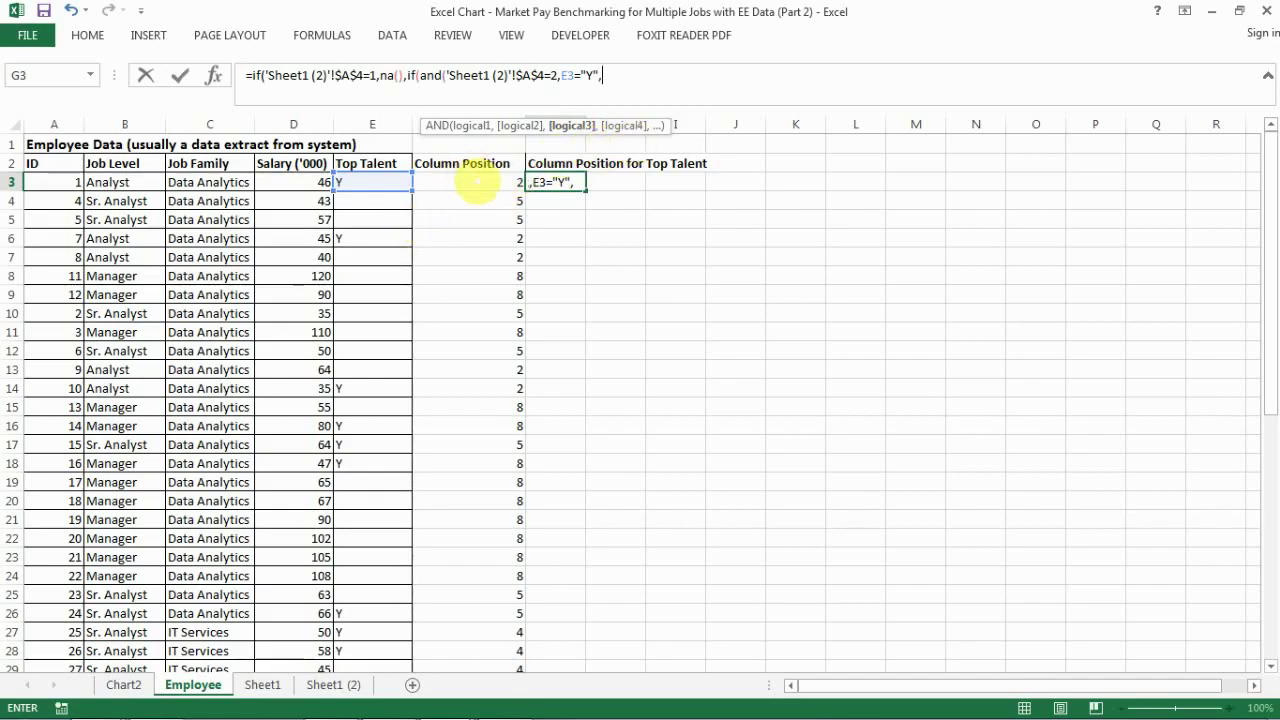
# Add vlookup(B3&C3,'Sheet1 (2)'!$B$23:$C$31,2,0) to the G3 formula, using the Vlookupcode and Column Position table as an absolute range
pyautogui.write('vlookup(')
pyautogui.click(113, 184)
pyautogui.write('&')
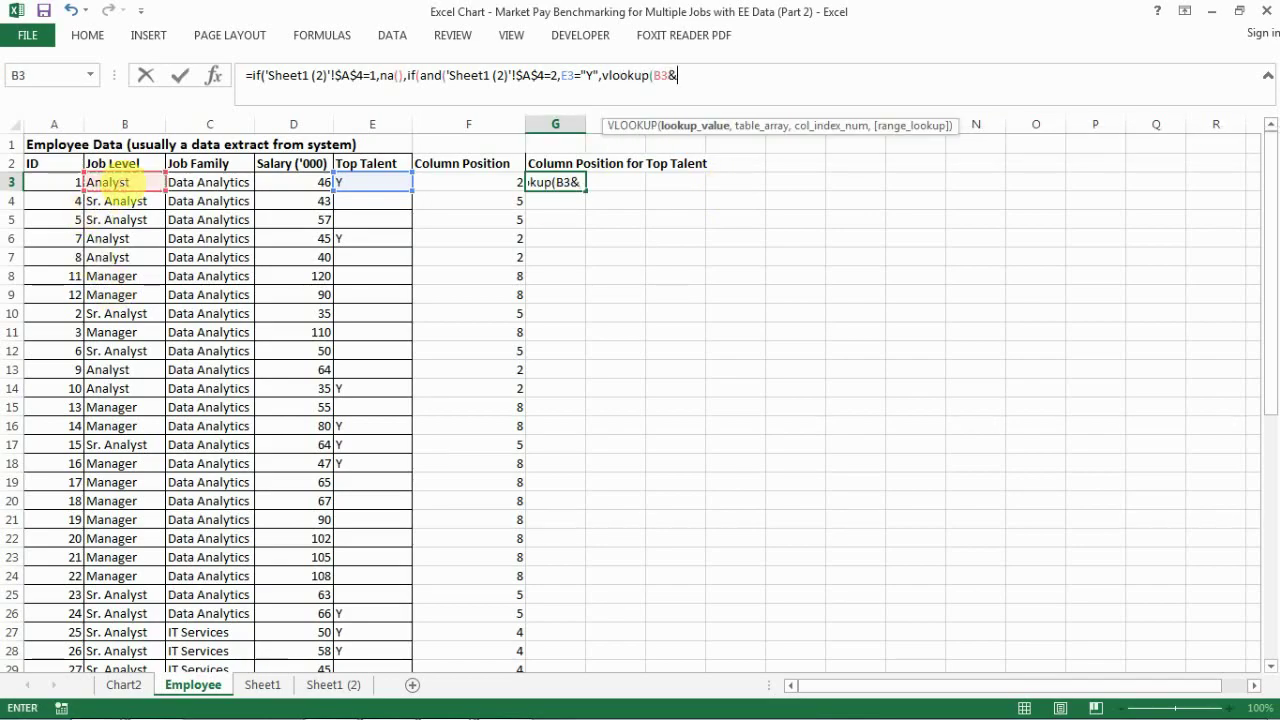
pyautogui.click(214, 185)
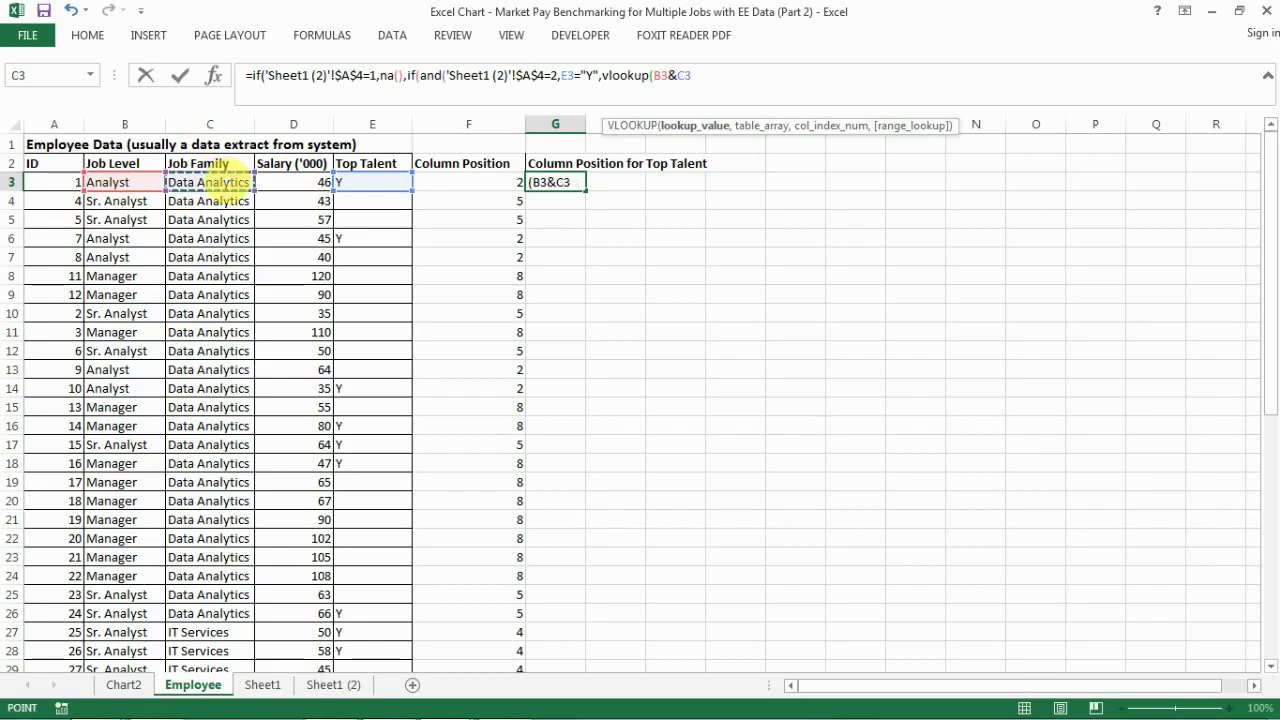
pyautogui.write(',')
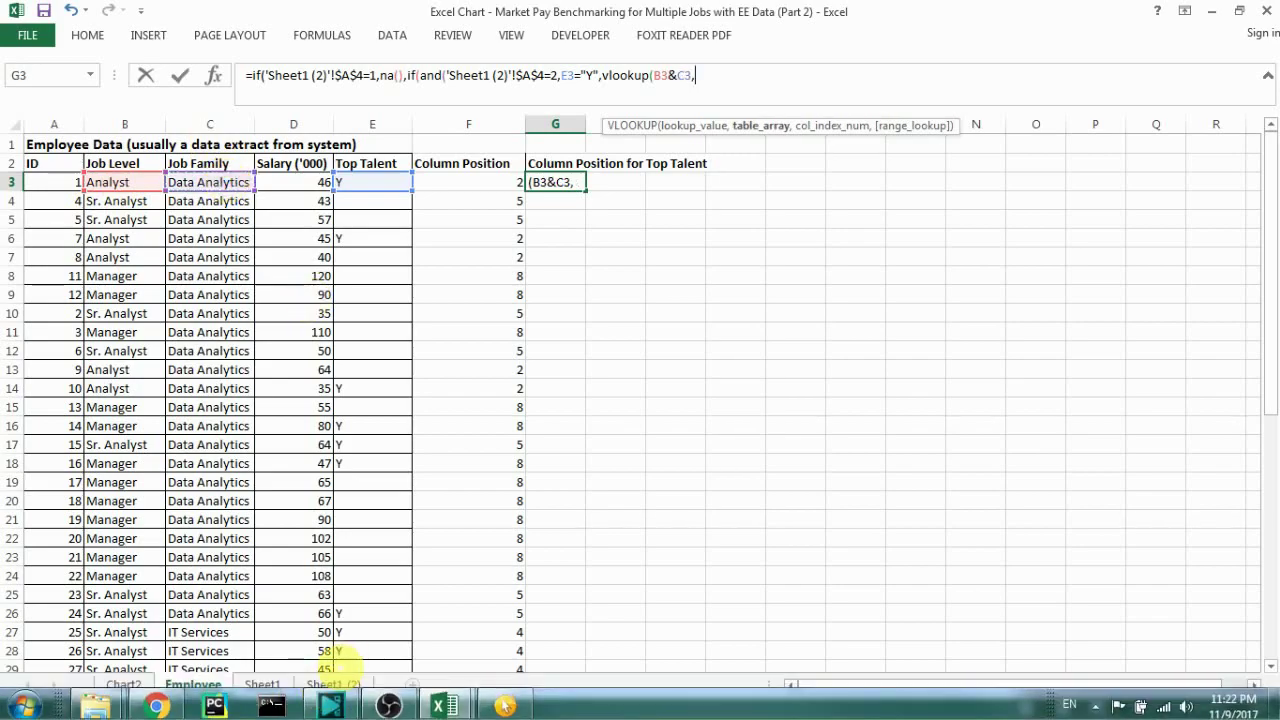
pyautogui.click(334, 684)
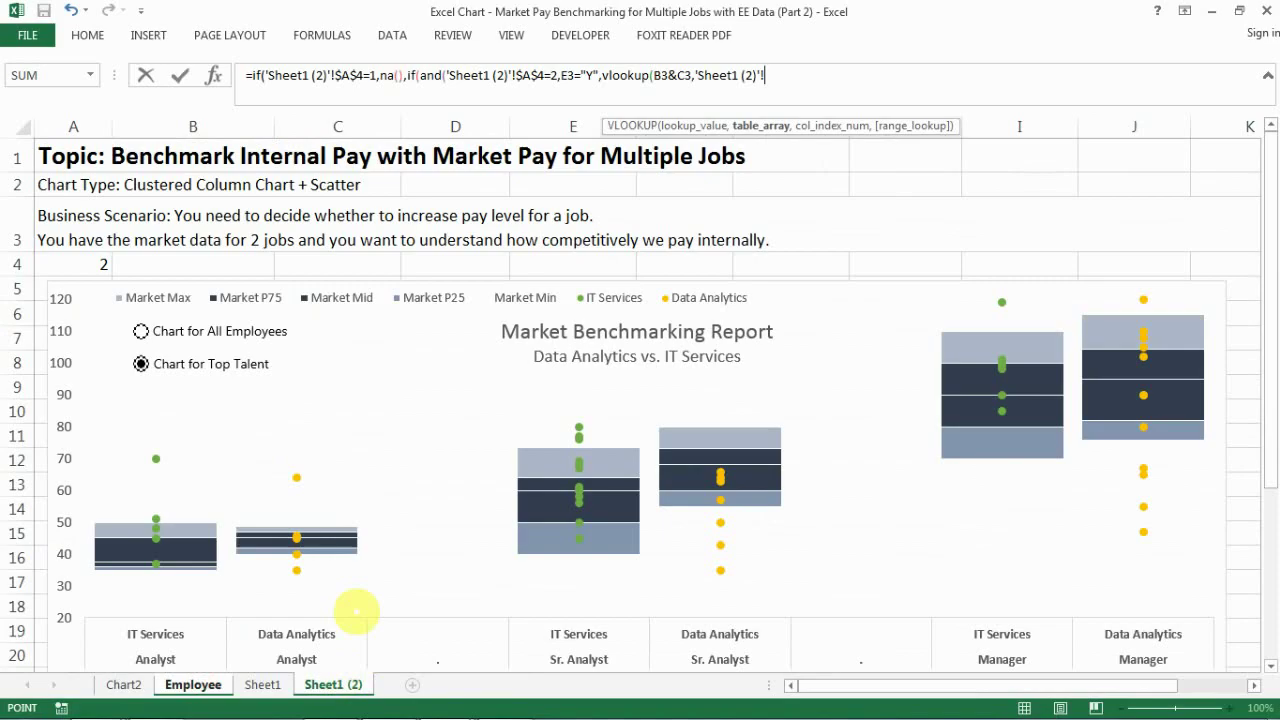
pyautogui.moveTo(1271, 394); pyautogui.dragTo(1271, 562)
pyautogui.moveTo(190, 446); pyautogui.dragTo(362, 641)
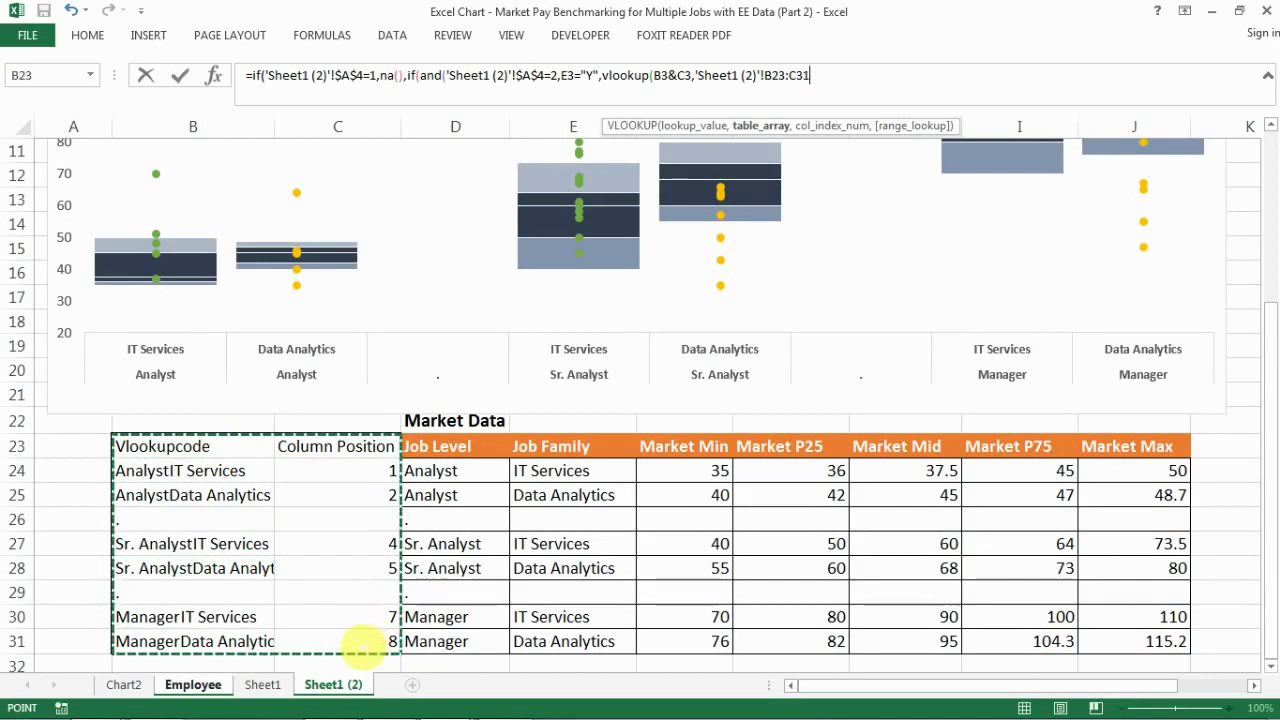
pyautogui.press('F4')
pyautogui.write(',2,0)')
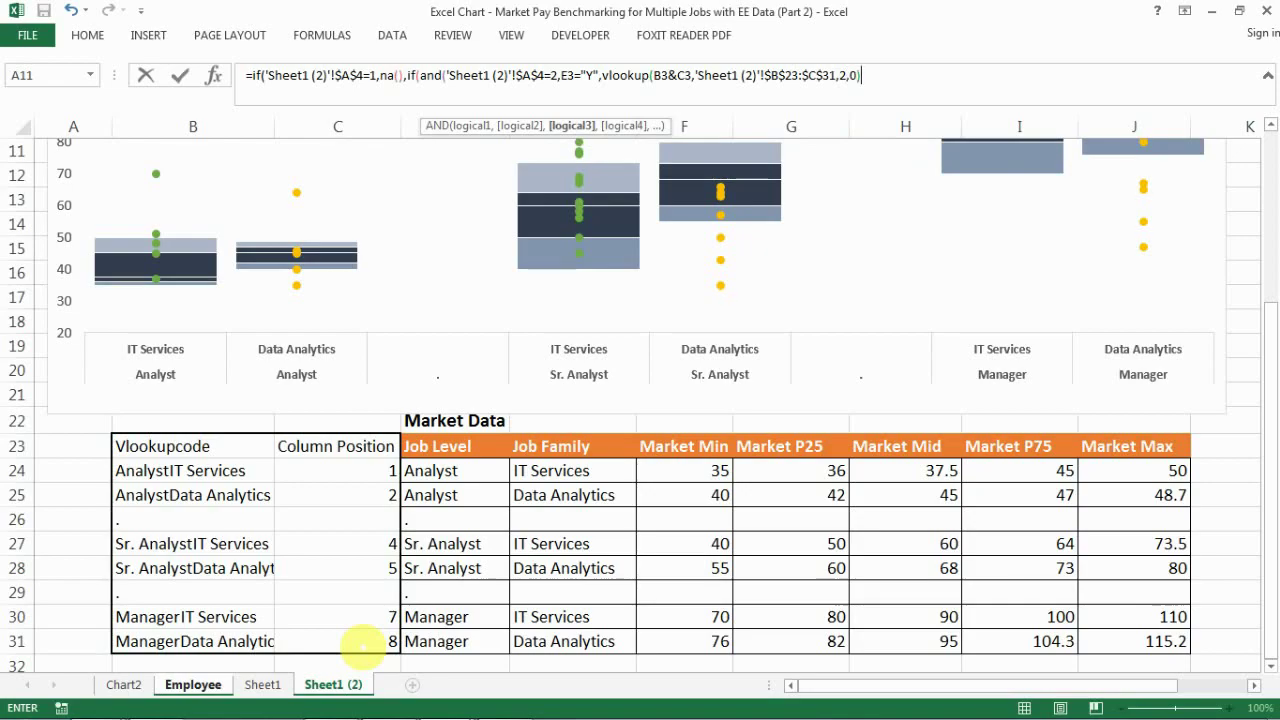
# Add the closing parentheses at the end of the G3 formula and close the AND test right after E3="Y"
pyautogui.write('))')
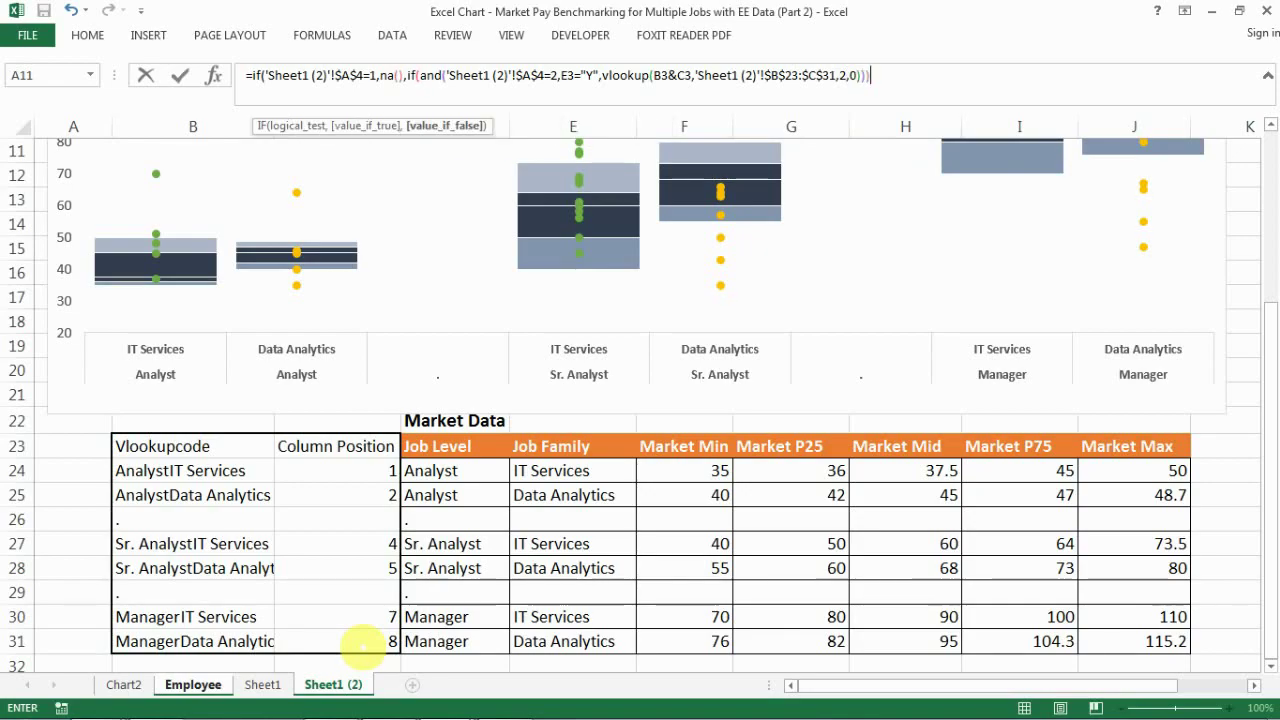
pyautogui.write(')')
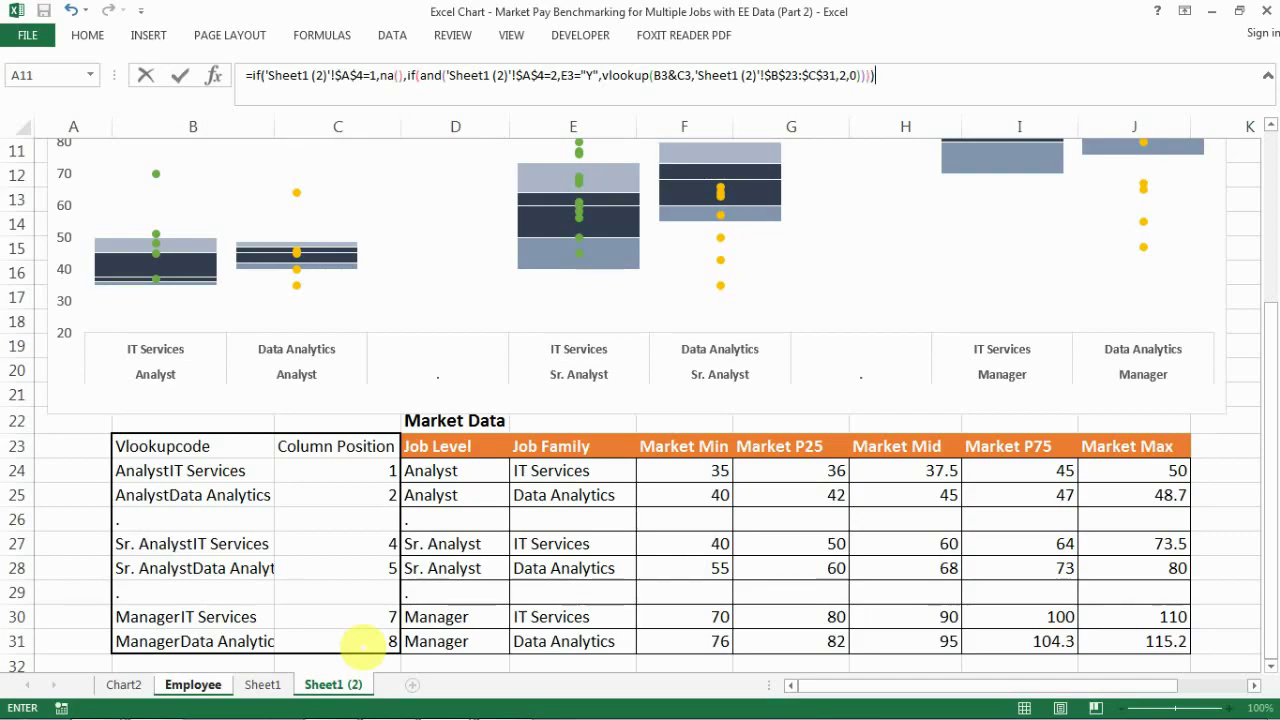
pyautogui.press('Left')
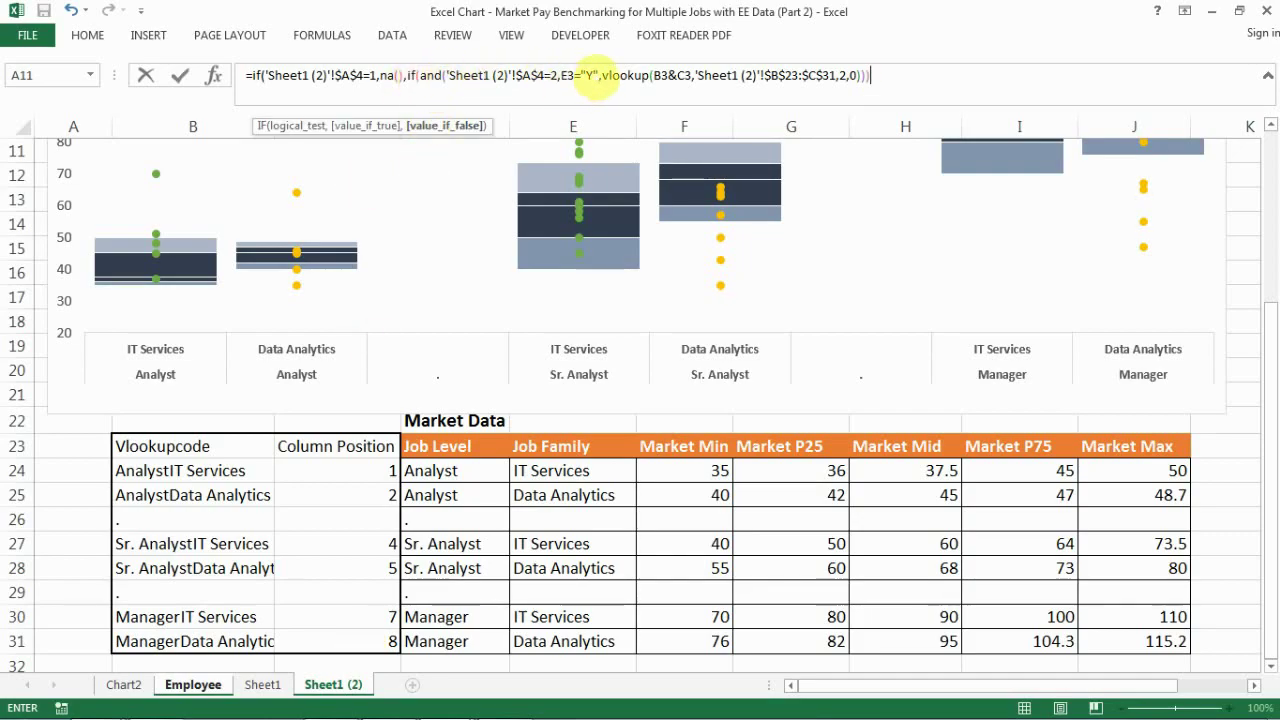
pyautogui.click(597, 78)
pyautogui.write(')')
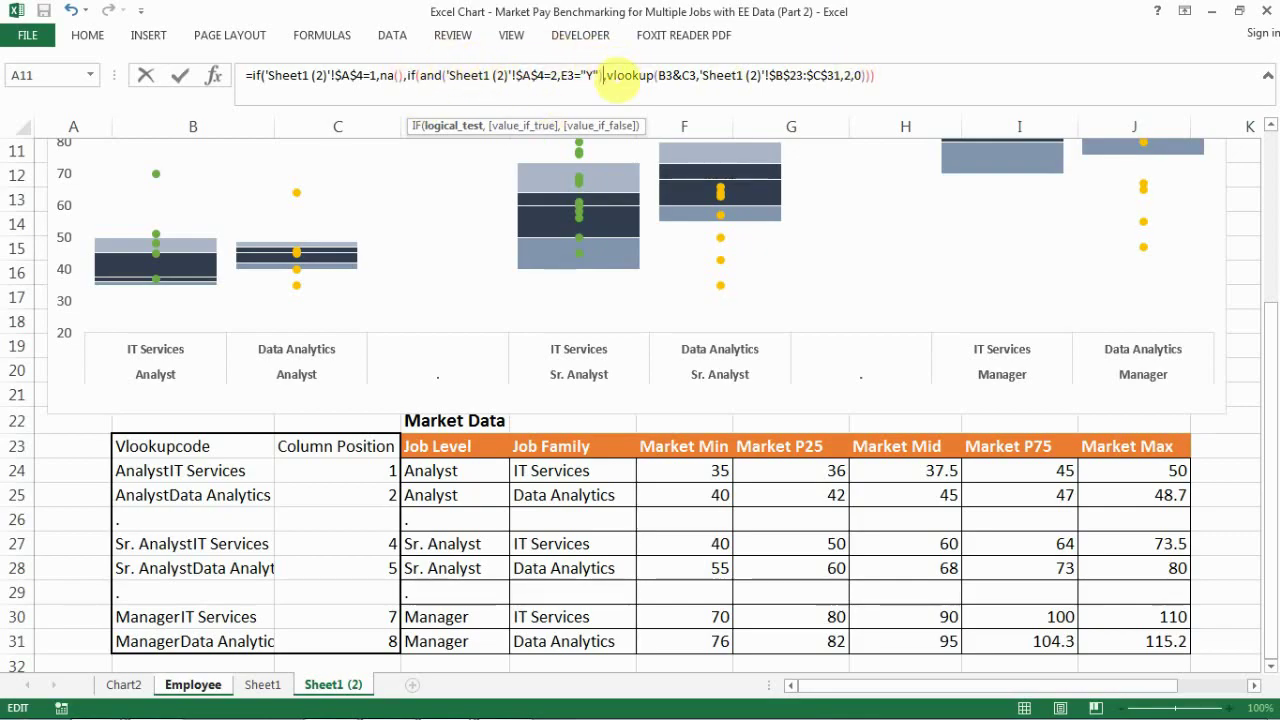
# Add na() as the second IF's false value after the VLOOKUP and enter the formula, accepting Excel's proposed correction
pyautogui.click(866, 75)
pyautogui.write(',na()')
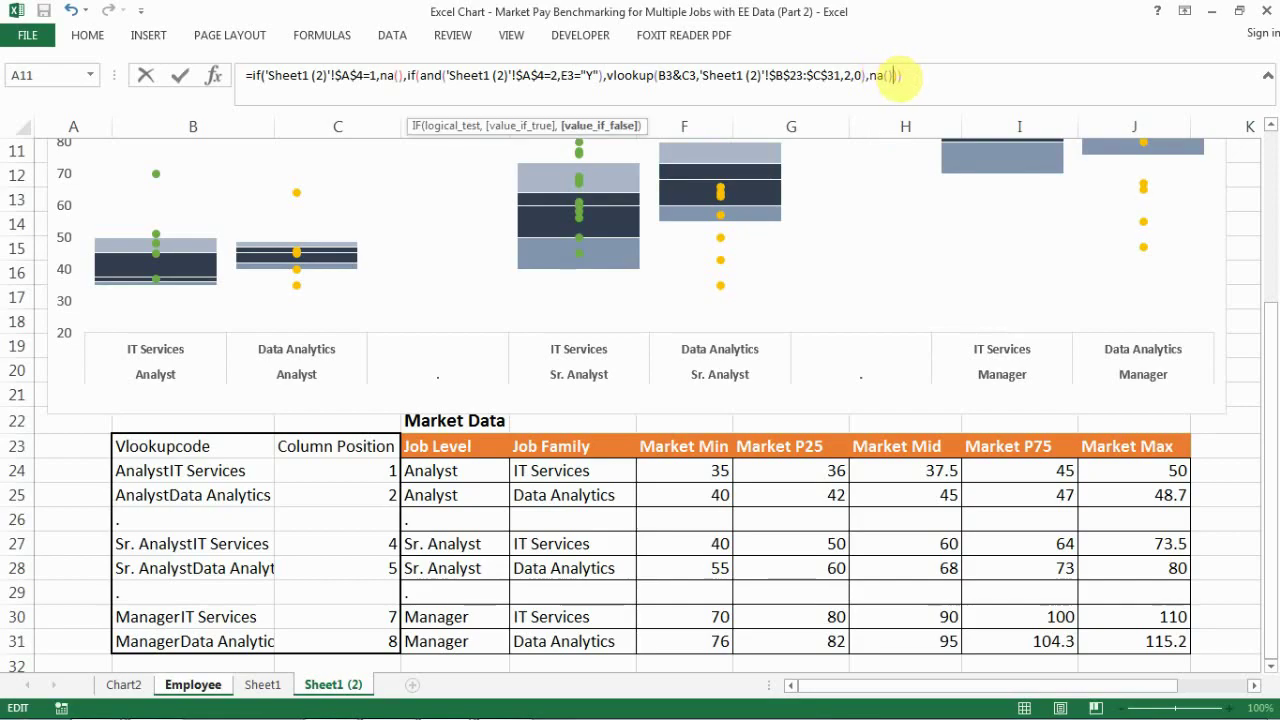
pyautogui.click(932, 86)
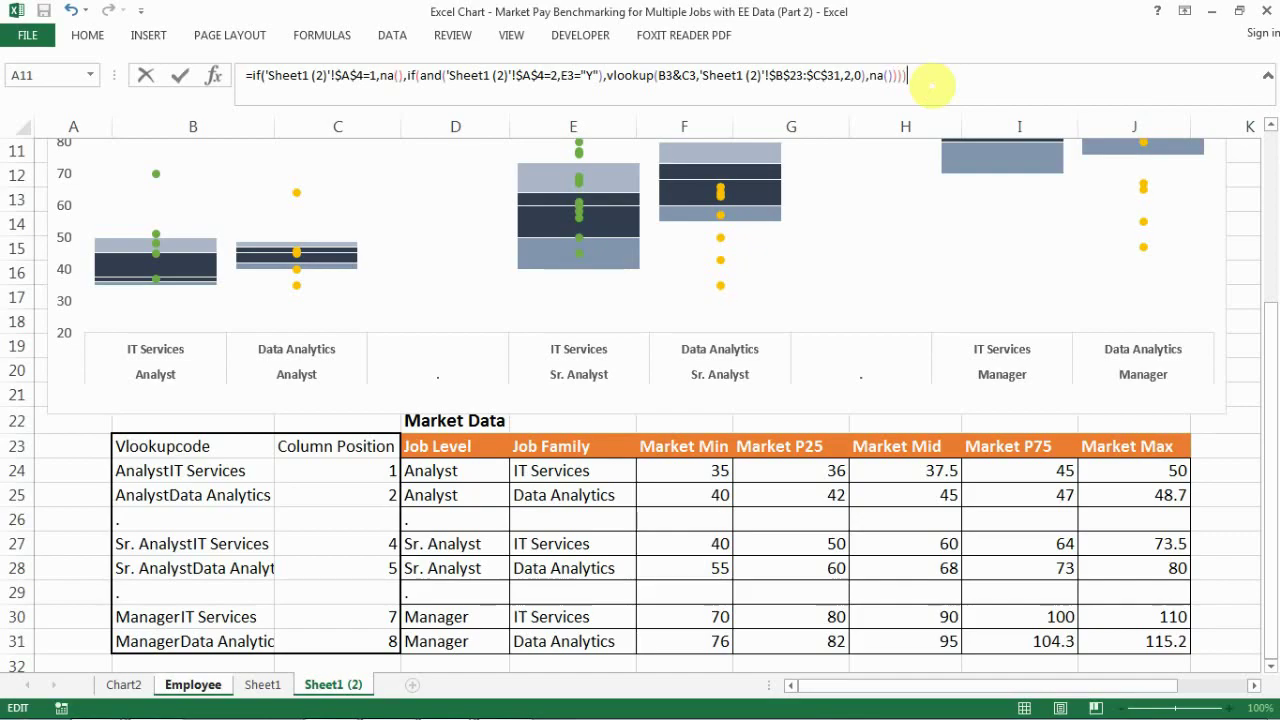
pyautogui.press('Return')
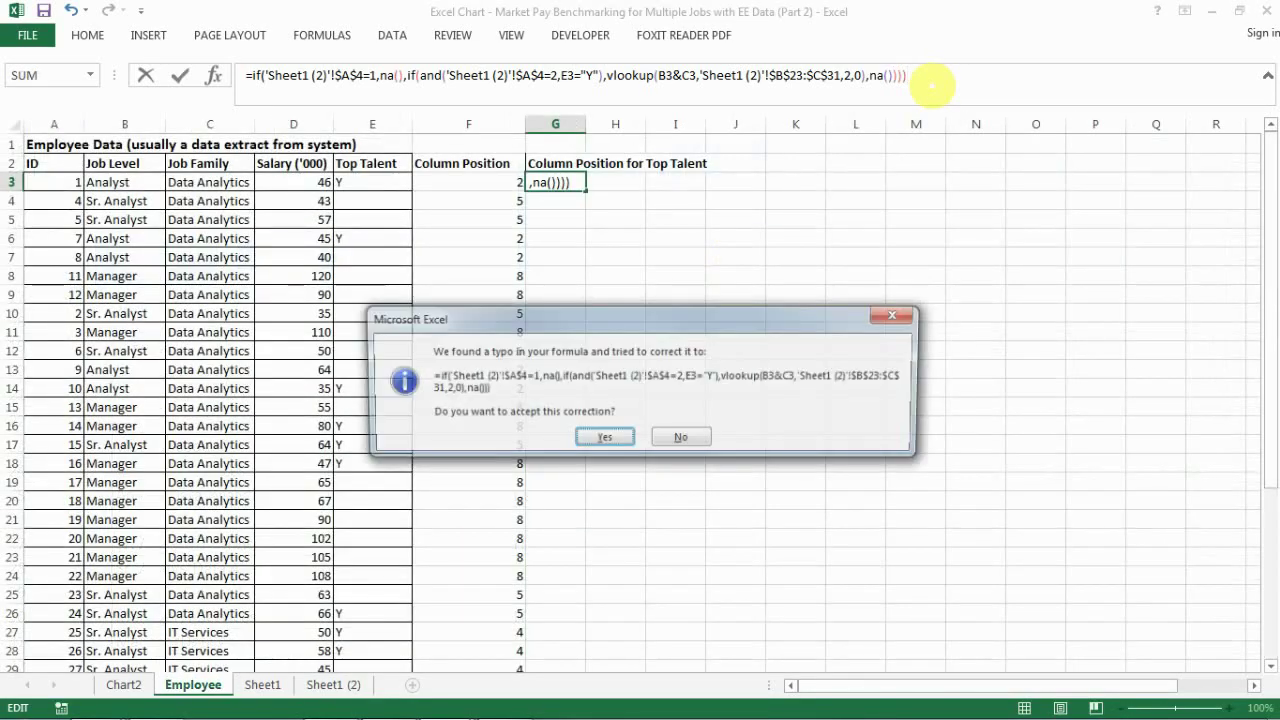
pyautogui.press('Return')
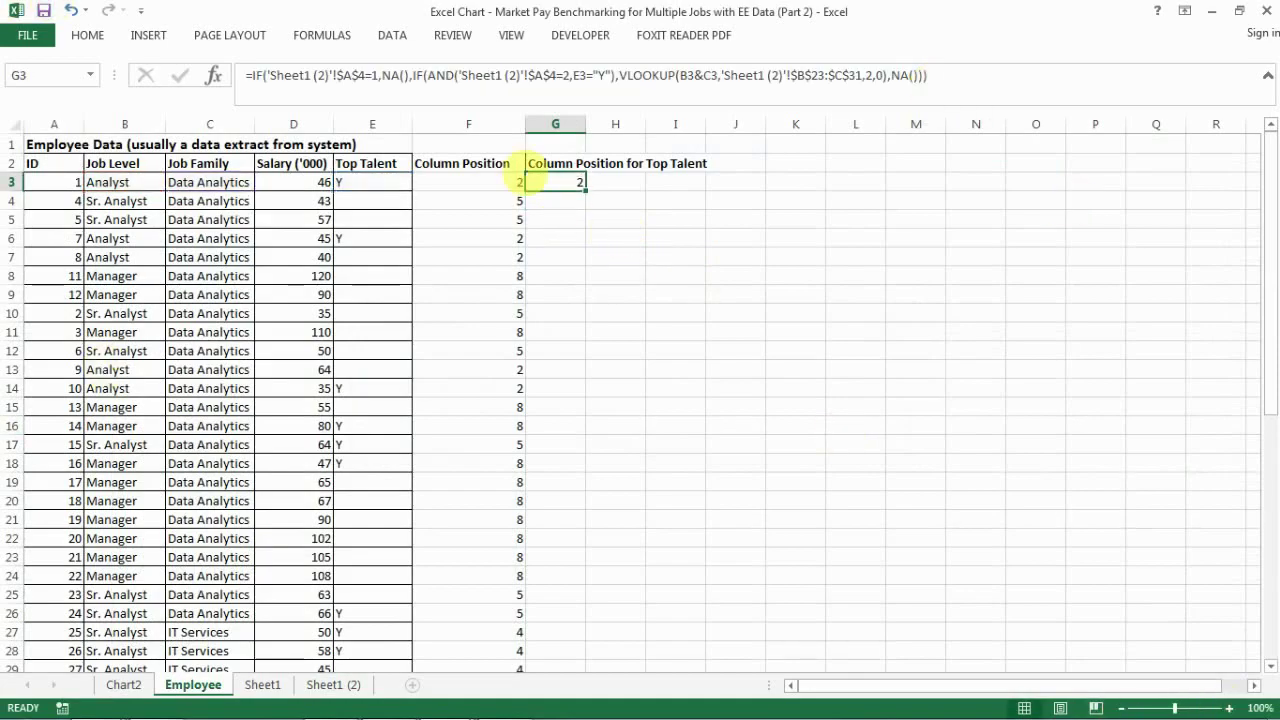
# Widen column G slightly and fill the G3 formula down all employee rows, checking row 6 against its Top Talent flag
pyautogui.moveTo(587, 122); pyautogui.dragTo(615, 124)
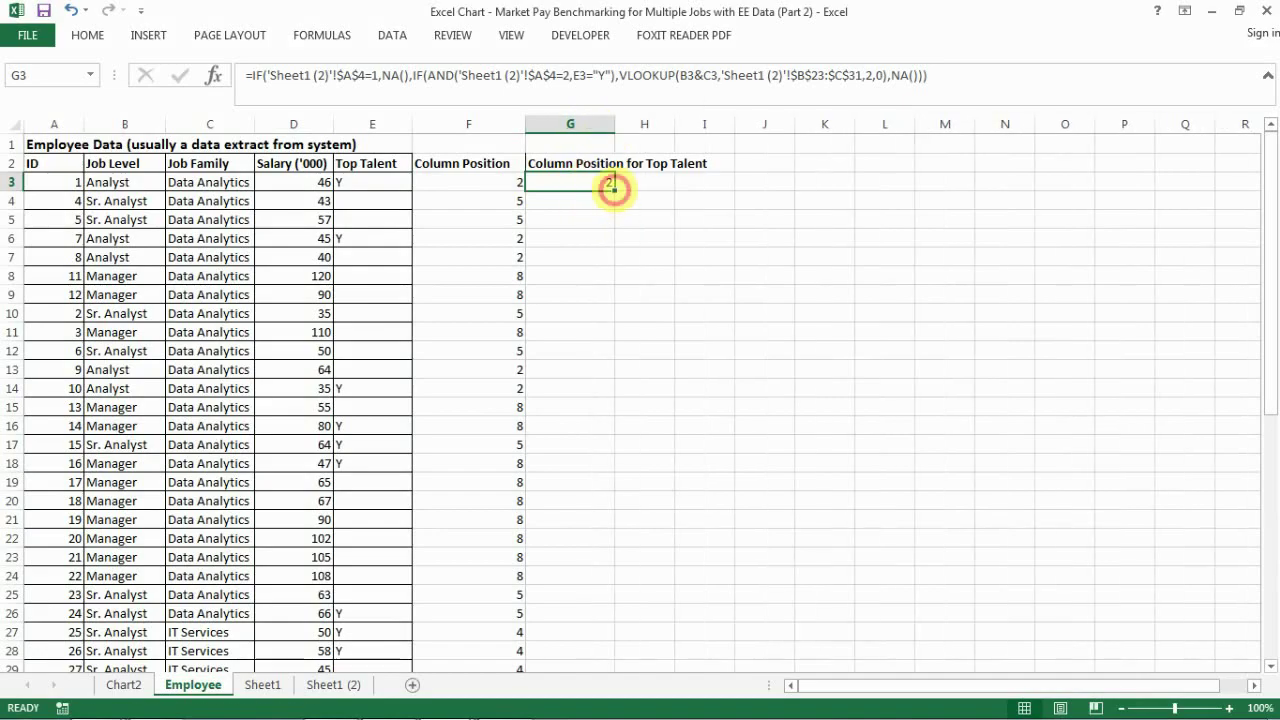
pyautogui.doubleClick(614, 189)
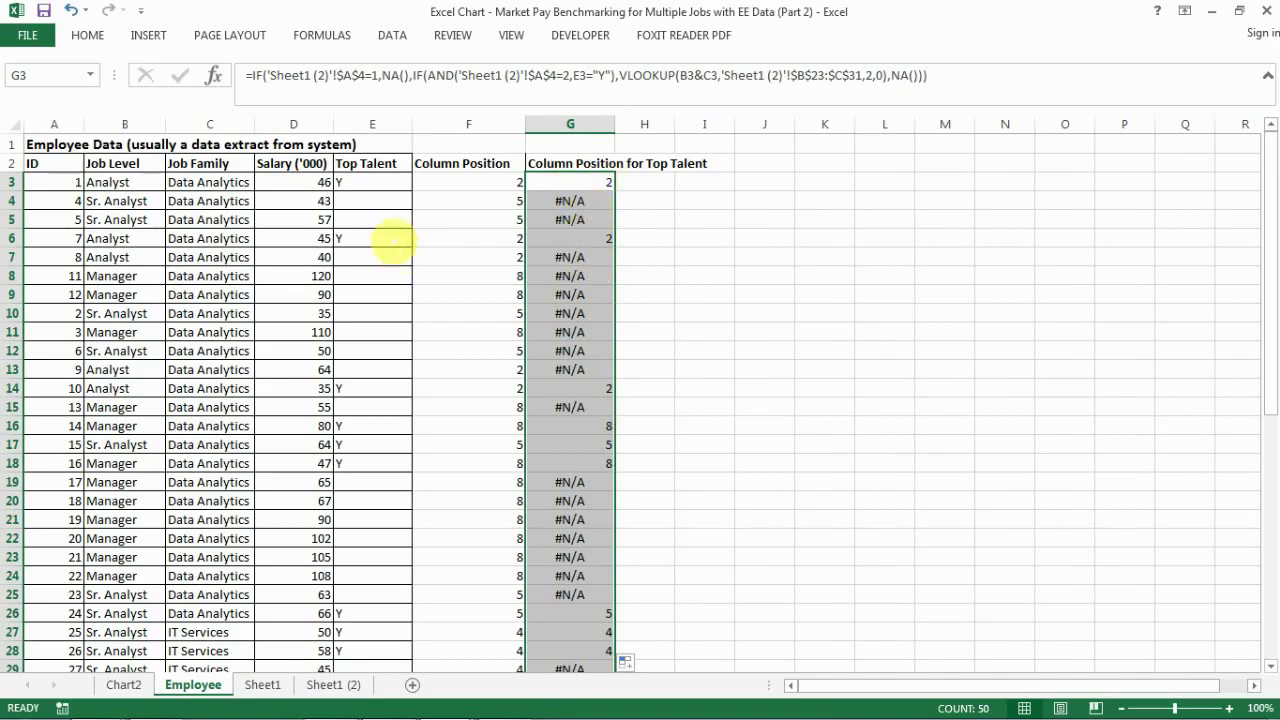
pyautogui.click(358, 238)
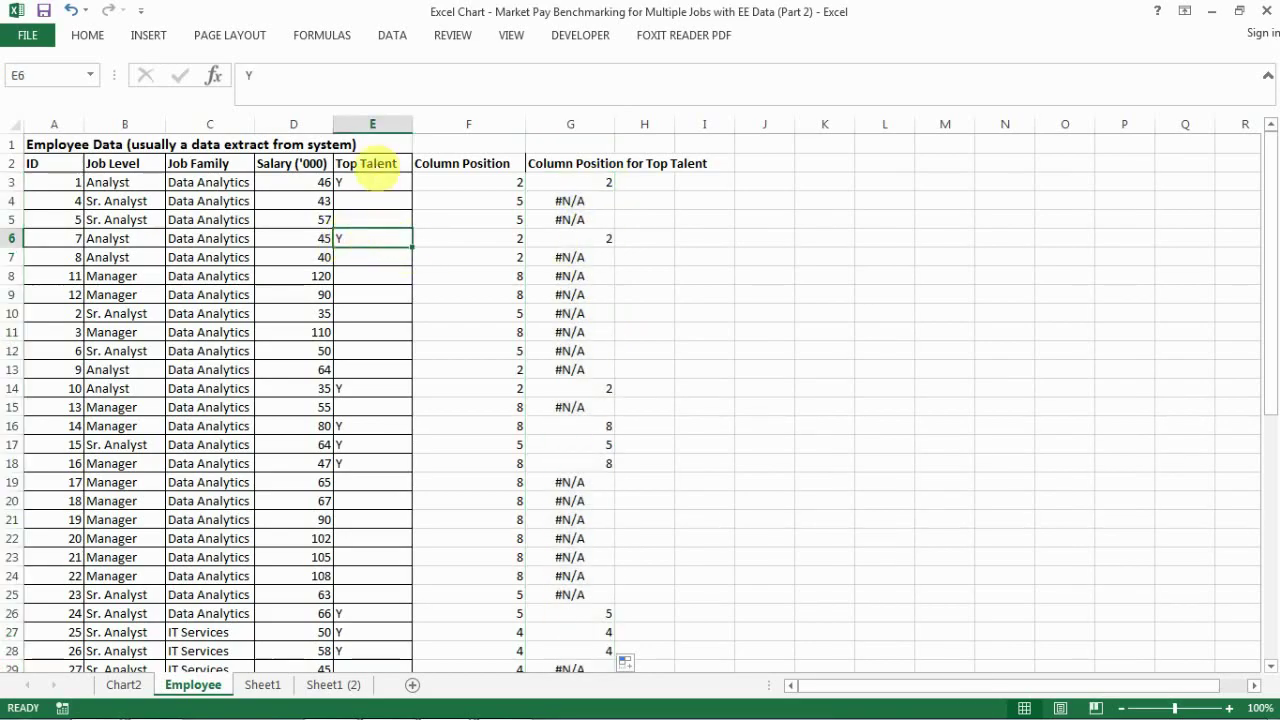
pyautogui.click(605, 238)
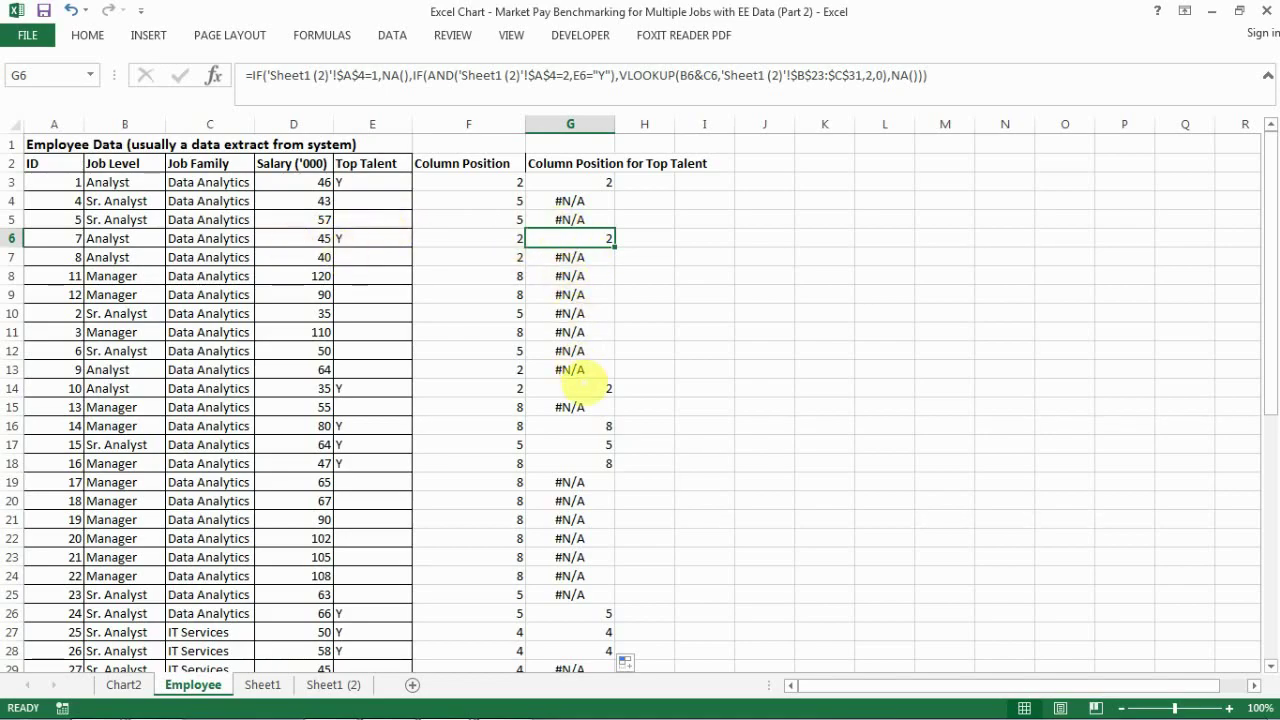
# Select the Chart for All Employees option on Sheet1 (2) and compare its chart with the one on Sheet1
pyautogui.click(502, 181)
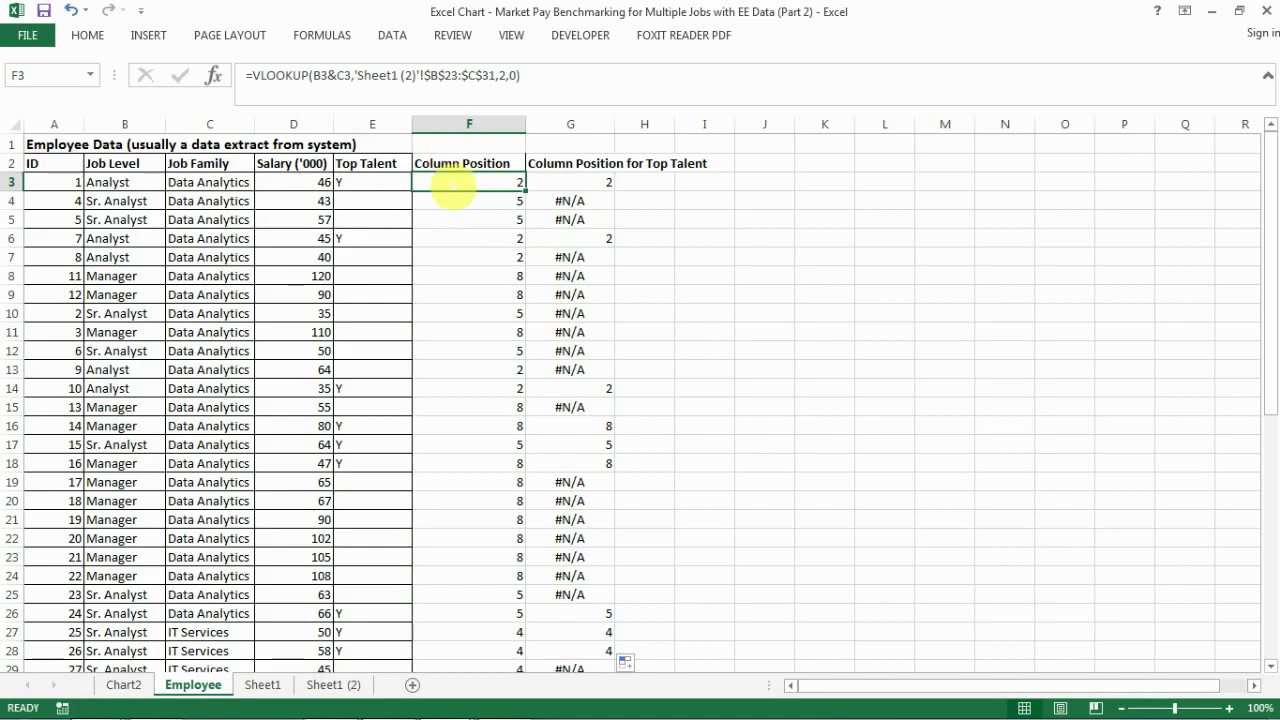
pyautogui.click(334, 684)
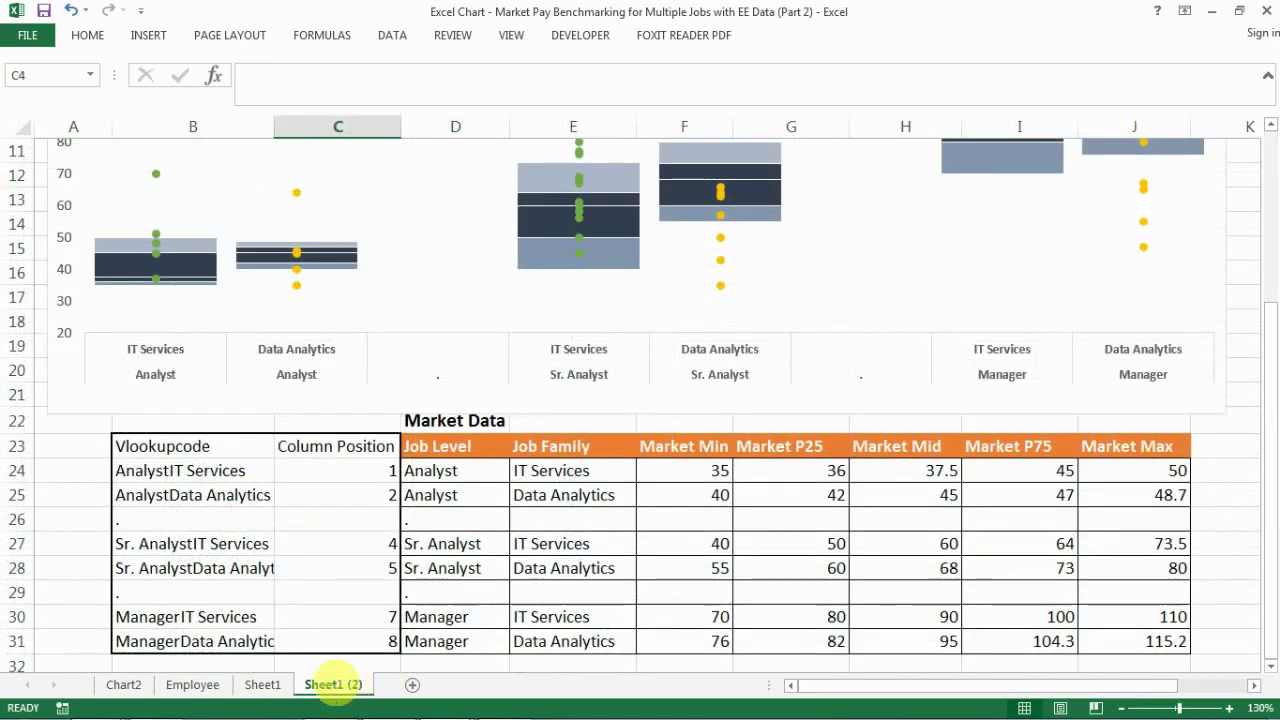
pyautogui.click(263, 685)
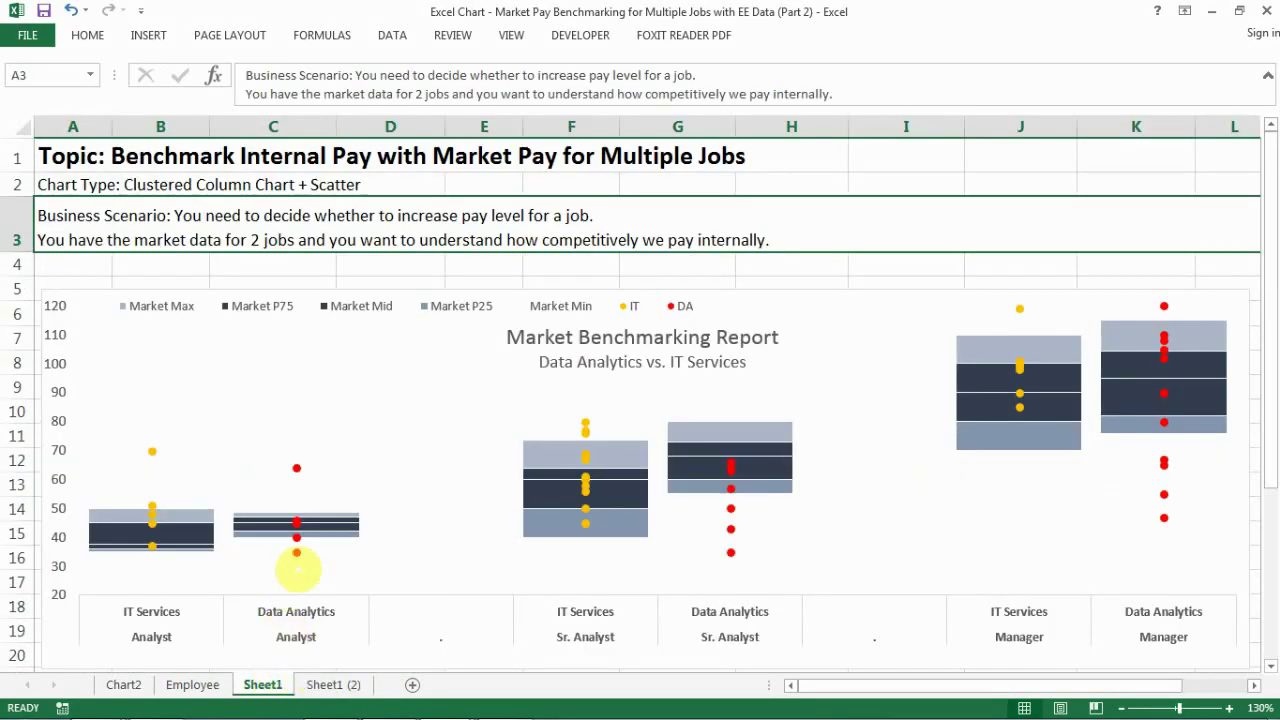
pyautogui.click(335, 683)
pyautogui.scroll(4, 341, 527)
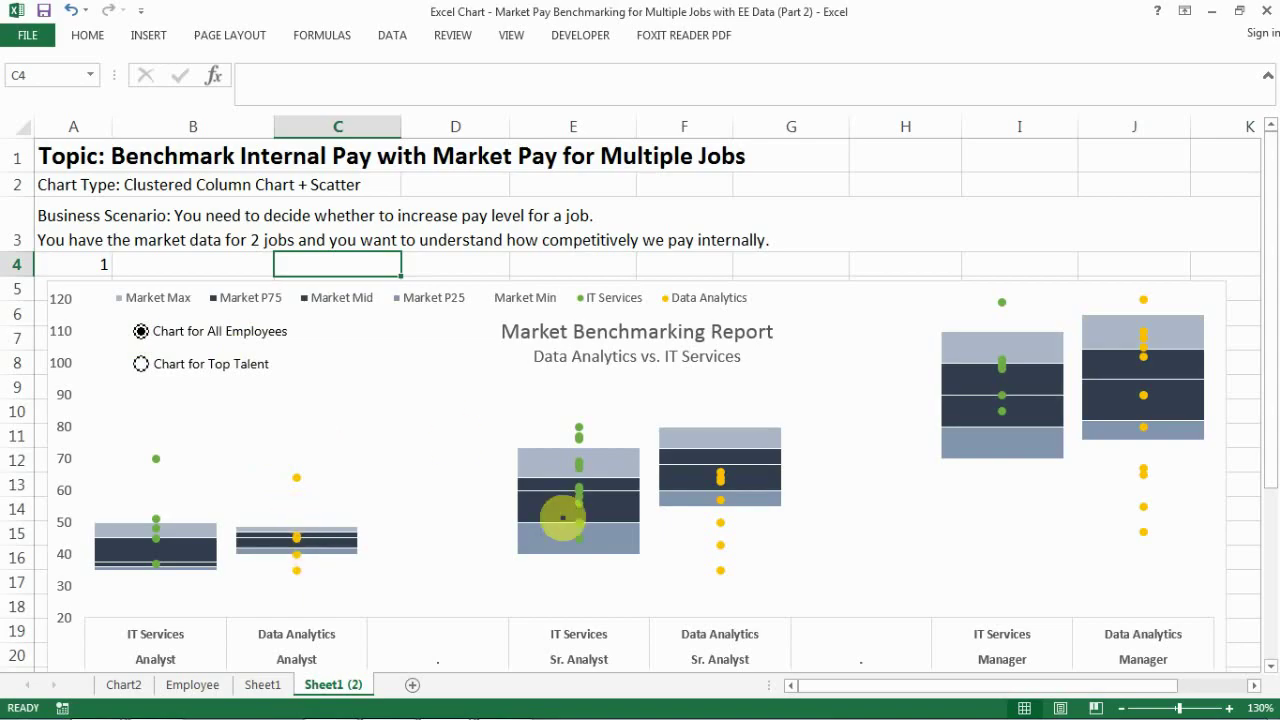
pyautogui.click(263, 685)
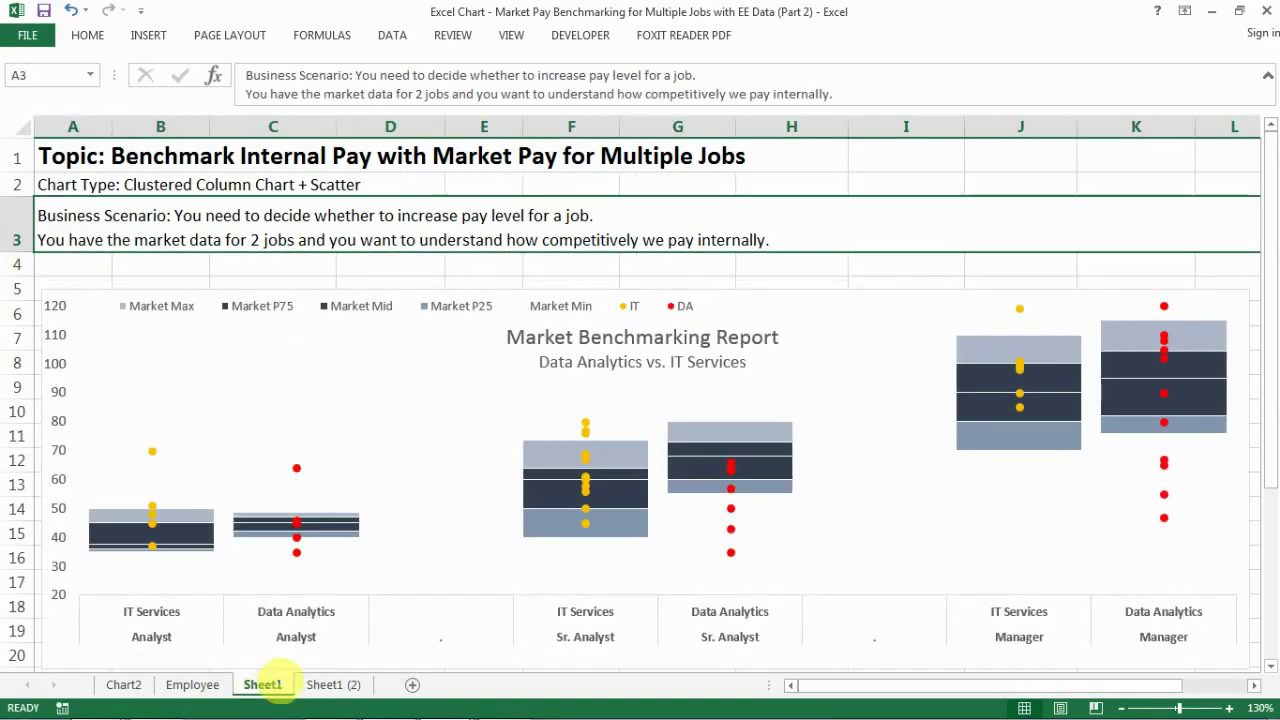
# Copy the opening part =IF('Sheet1 (2)'!$A$4=1,NA() from the G3 formula on the Employee sheet and select cell F3
pyautogui.click(192, 685)
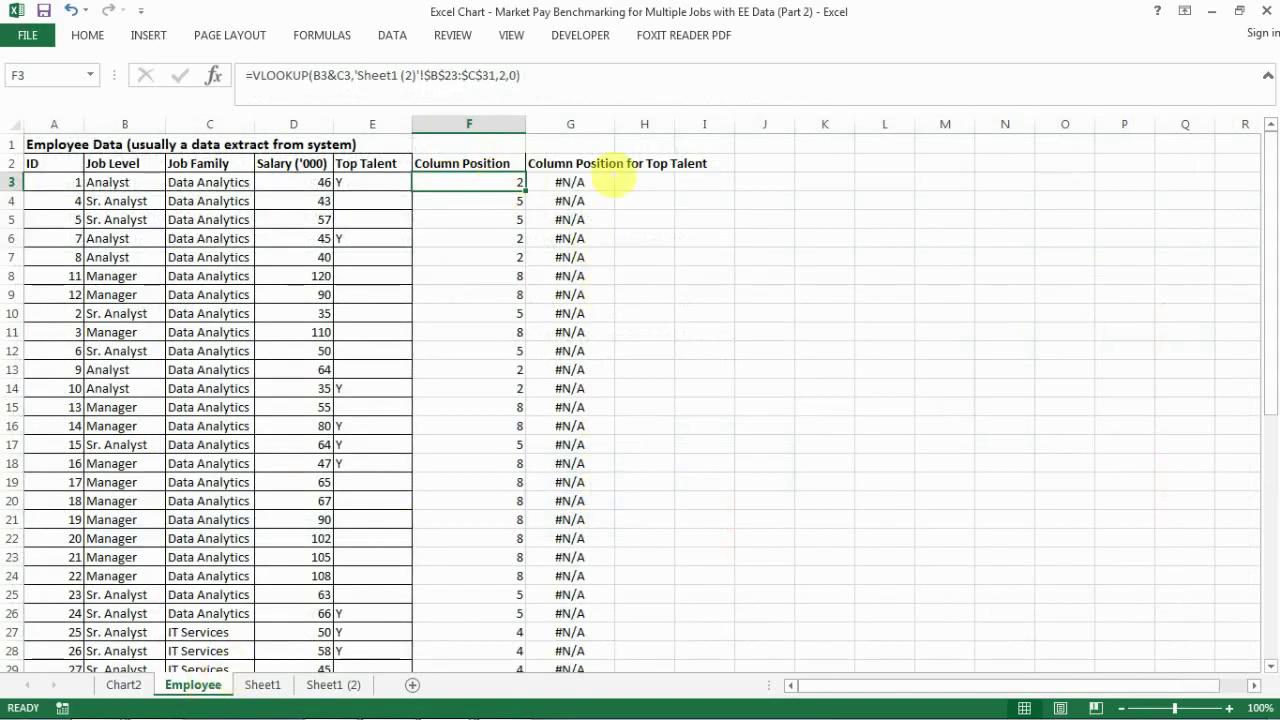
pyautogui.click(567, 182)
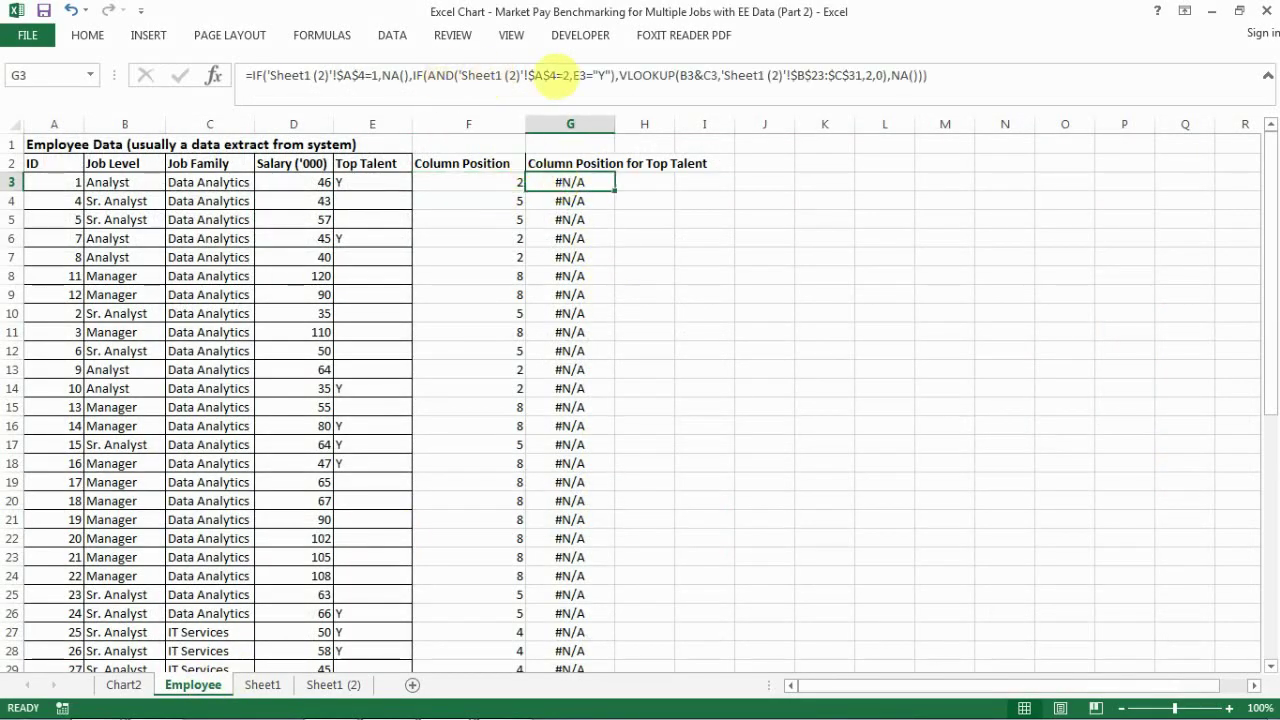
pyautogui.moveTo(408, 78); pyautogui.dragTo(250, 60)
pyautogui.hotkey('ctrl', 'c')
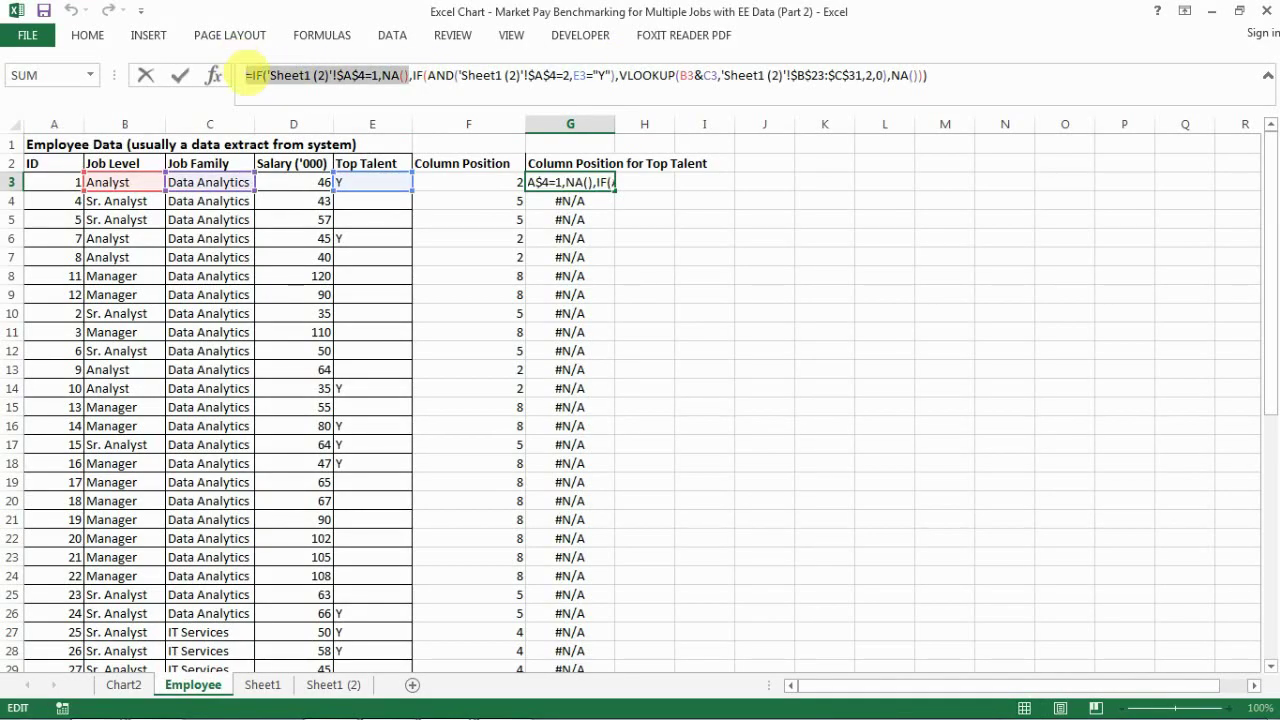
pyautogui.press('Escape')
pyautogui.click(491, 183)
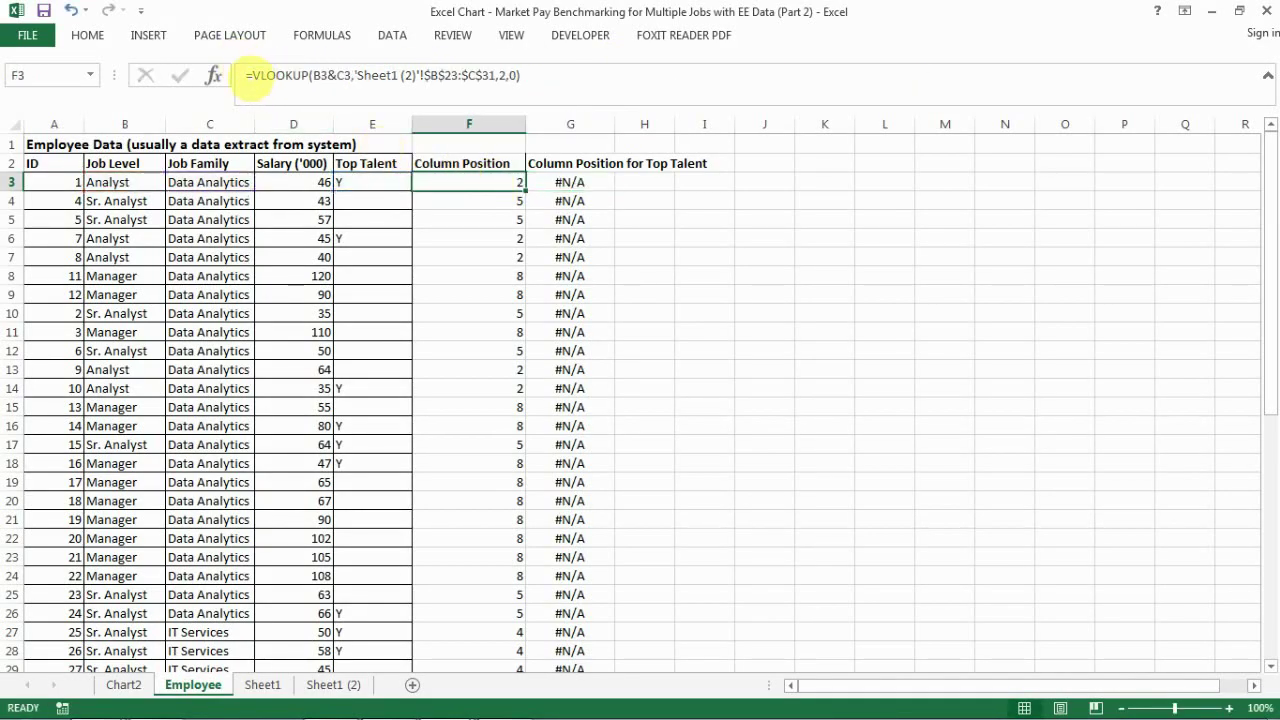
# Wrap F3's VLOOKUP on the Employee sheet in =IF('Sheet1 (2)'!$A$4=2,NA(),…) and enter the formula
pyautogui.click(251, 76)
pyautogui.hotkey('ctrl', 'v')
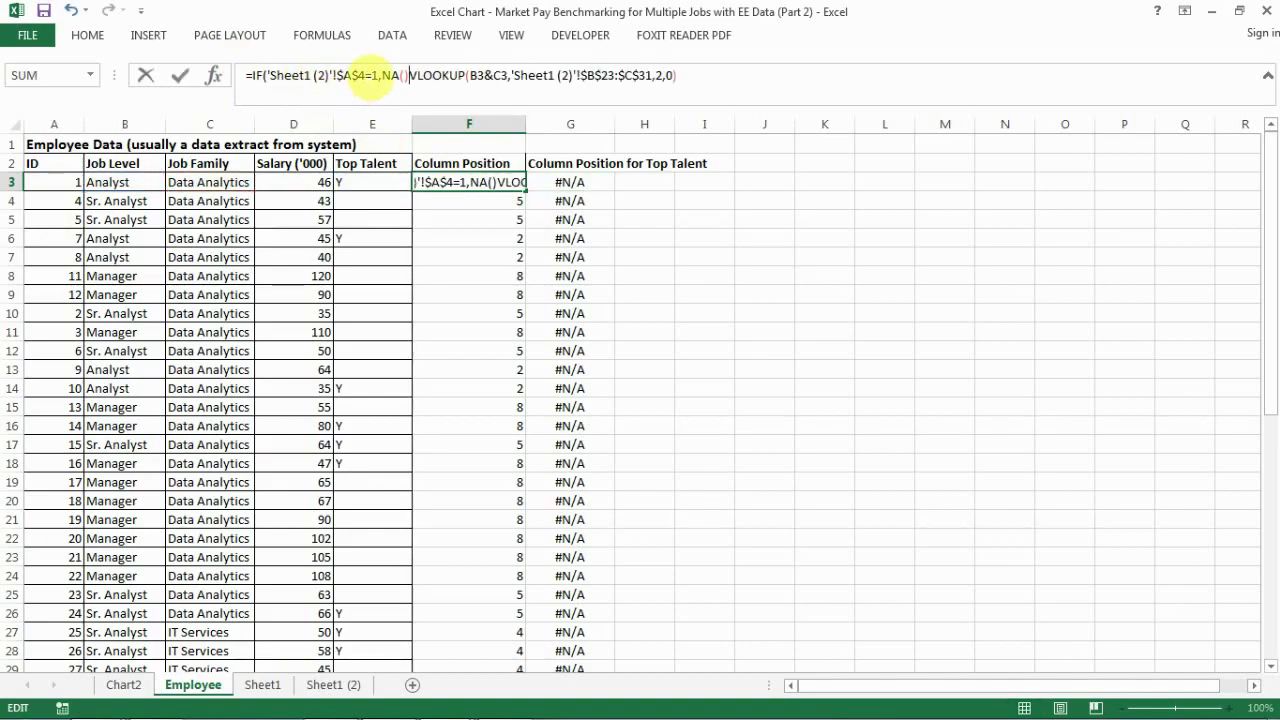
pyautogui.click(377, 76)
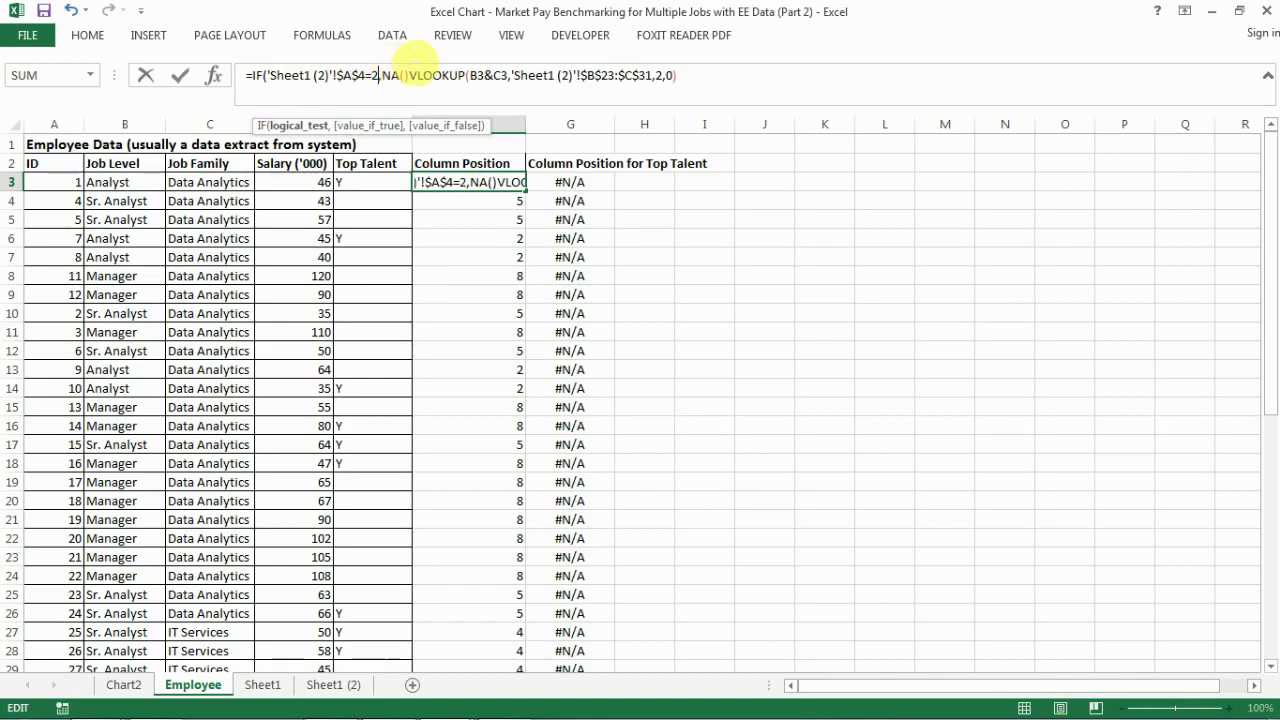
pyautogui.click(409, 76)
pyautogui.write(',')
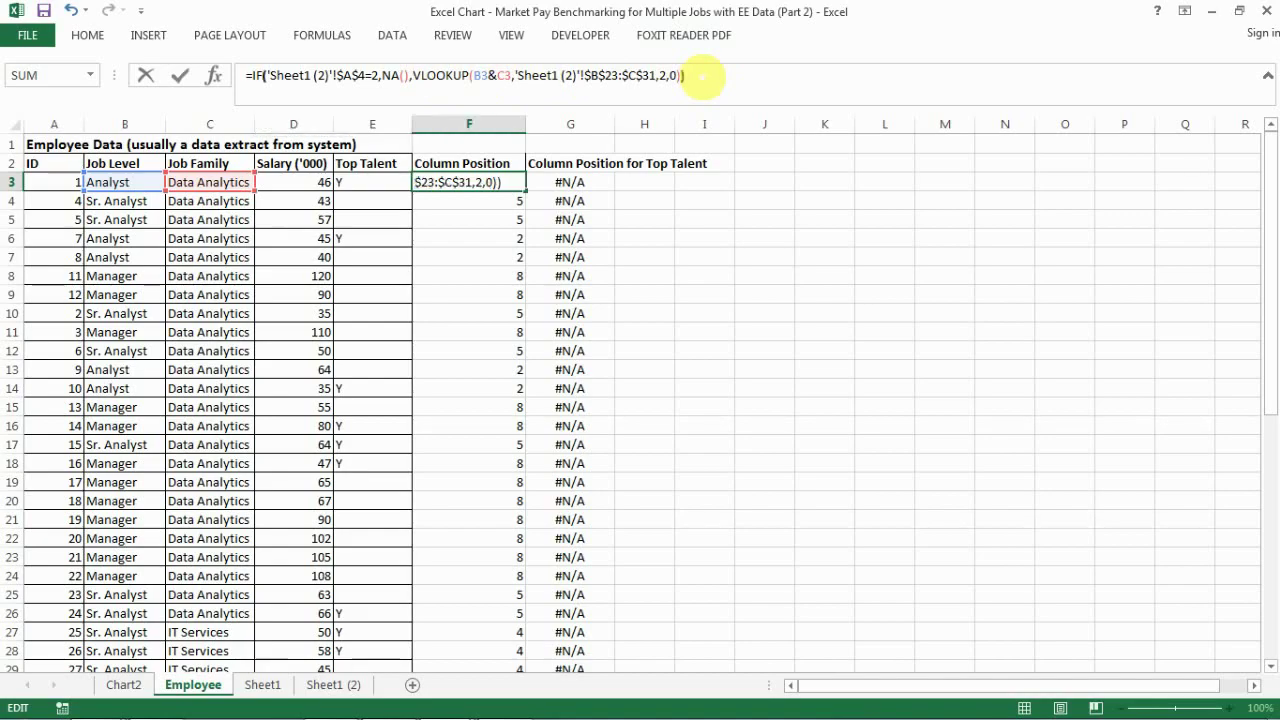
pyautogui.press('Return')
pyautogui.press('Up')
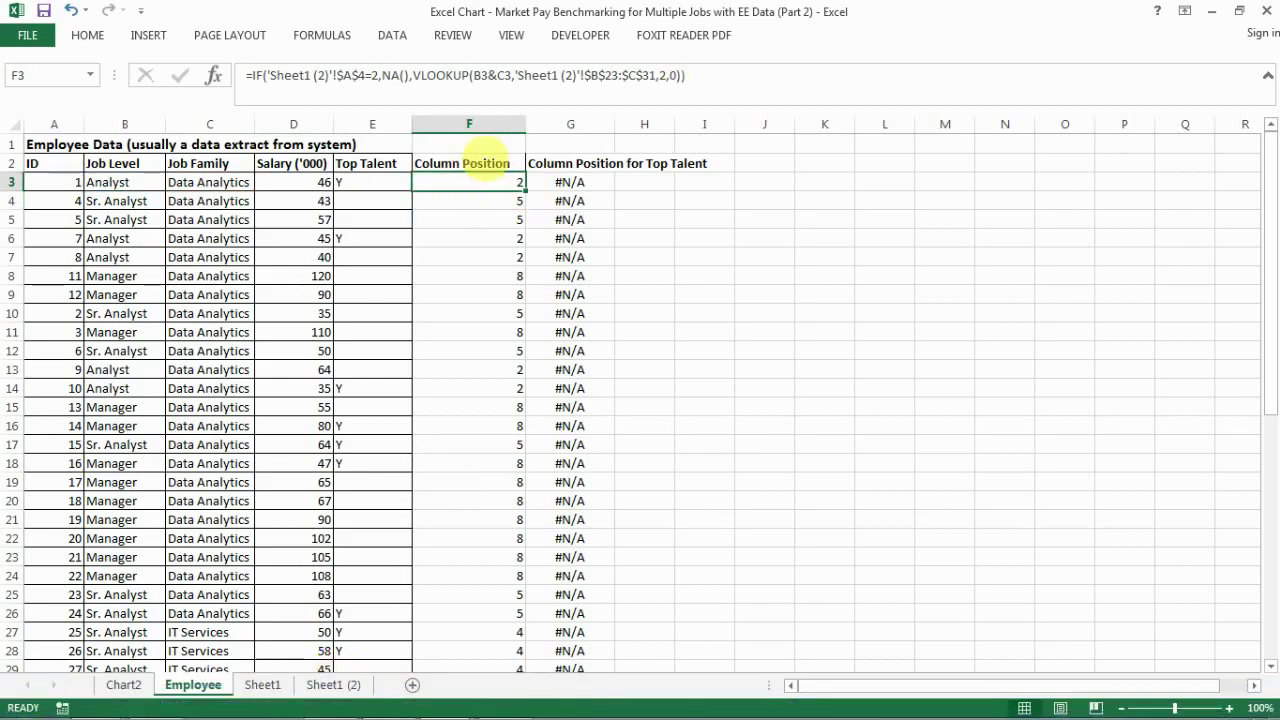
# Check the selected chart option on Sheet1 (2), then fill the F3 formula down all employee rows of the Employee sheet
pyautogui.click(333, 684)
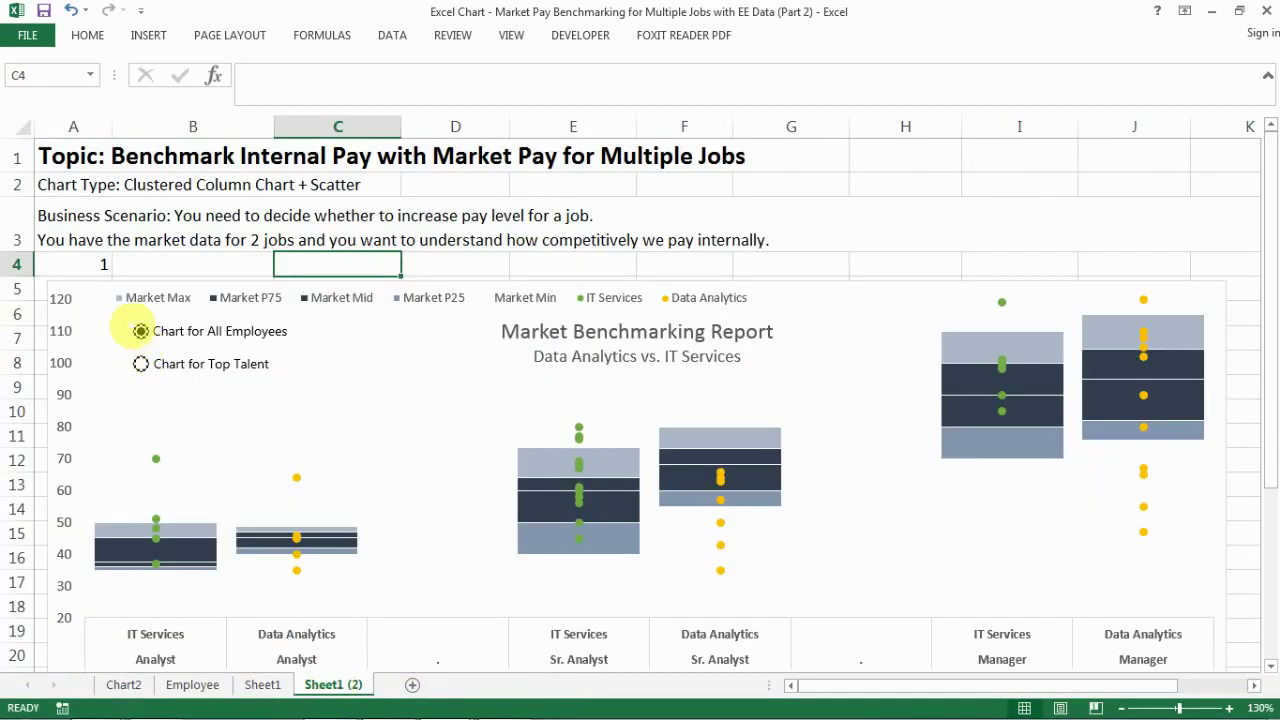
pyautogui.click(192, 684)
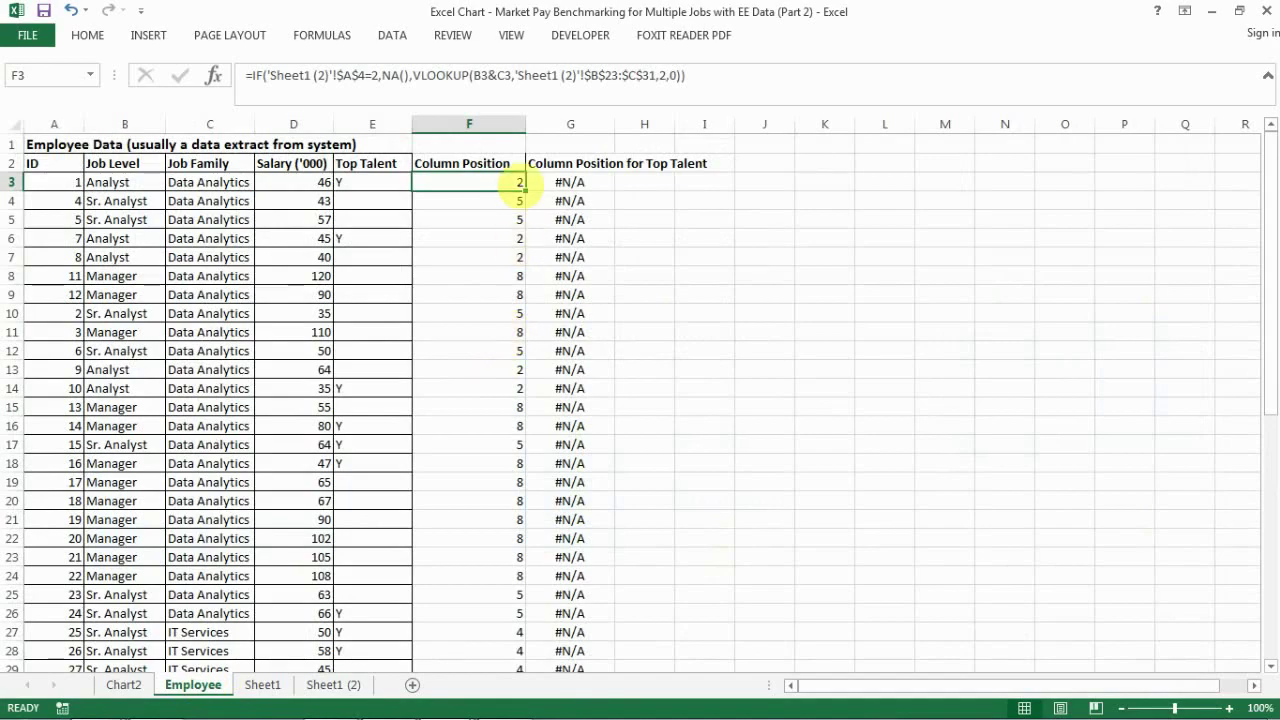
pyautogui.doubleClick(524, 190)
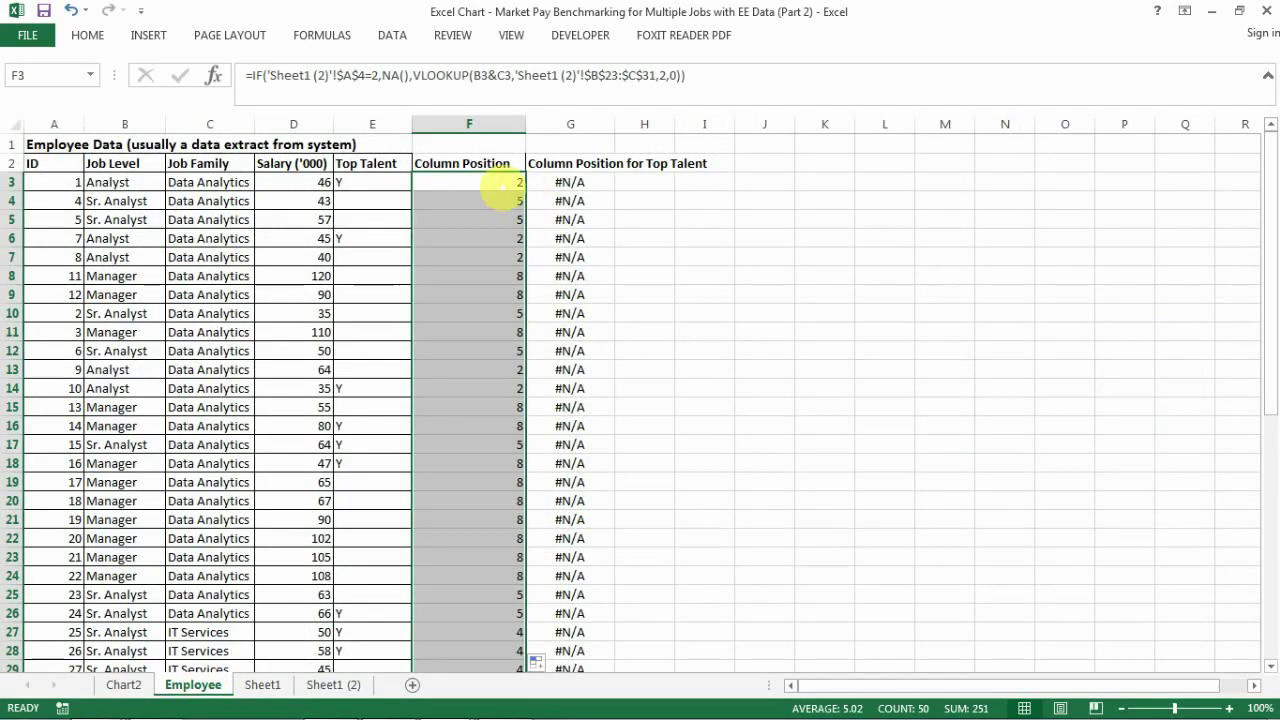
pyautogui.click(500, 190)
# Select the Chart for Top Talent option on Sheet1 (2) and check both column position columns on the Employee sheet
pyautogui.click(333, 684)
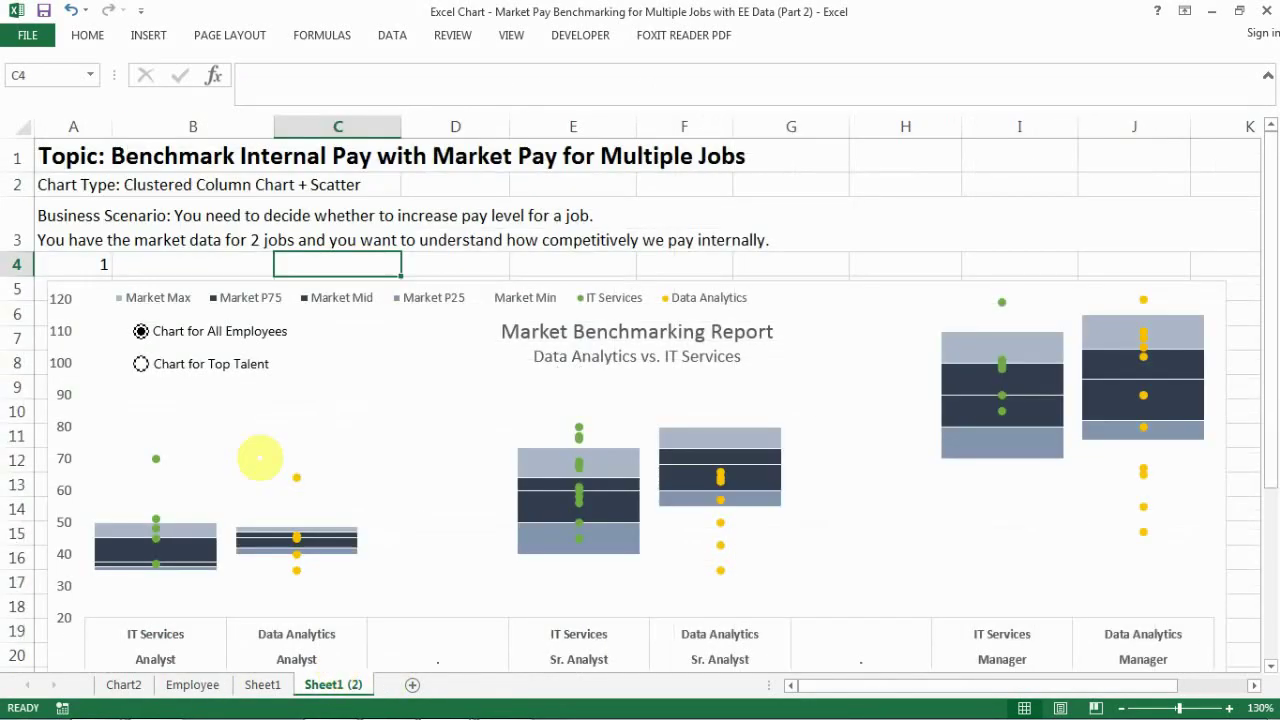
pyautogui.click(140, 363)
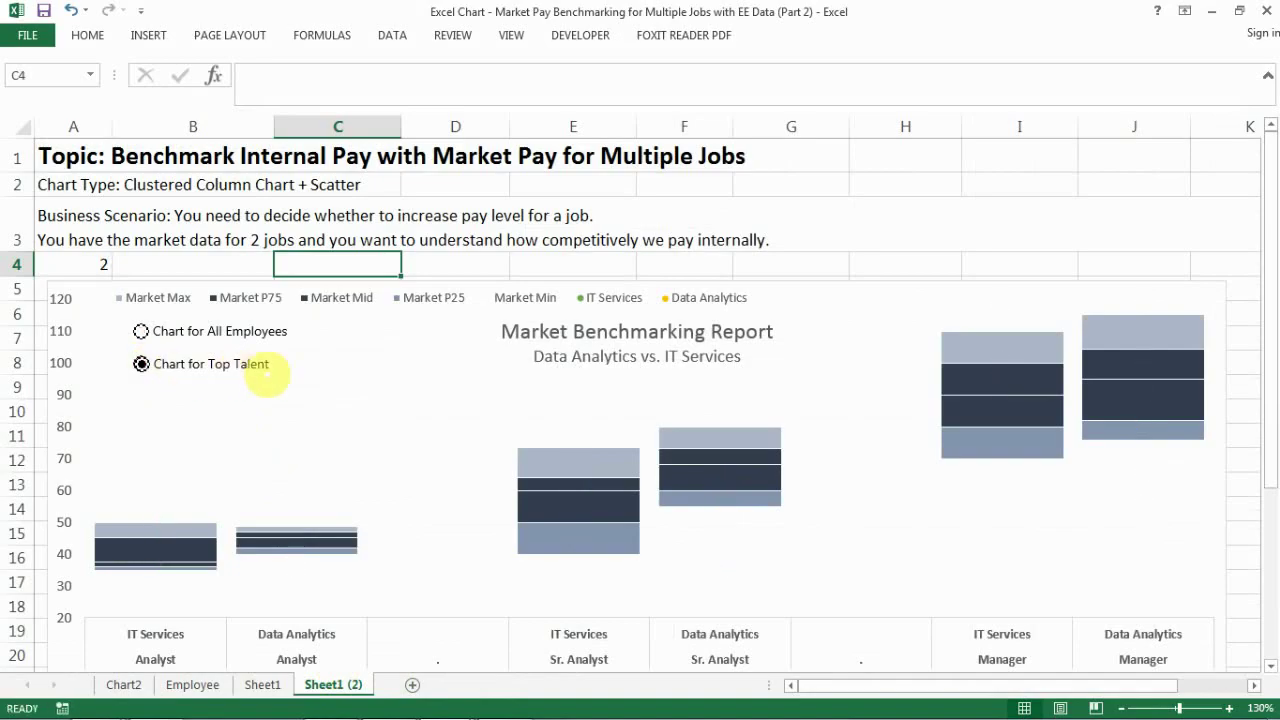
pyautogui.click(192, 684)
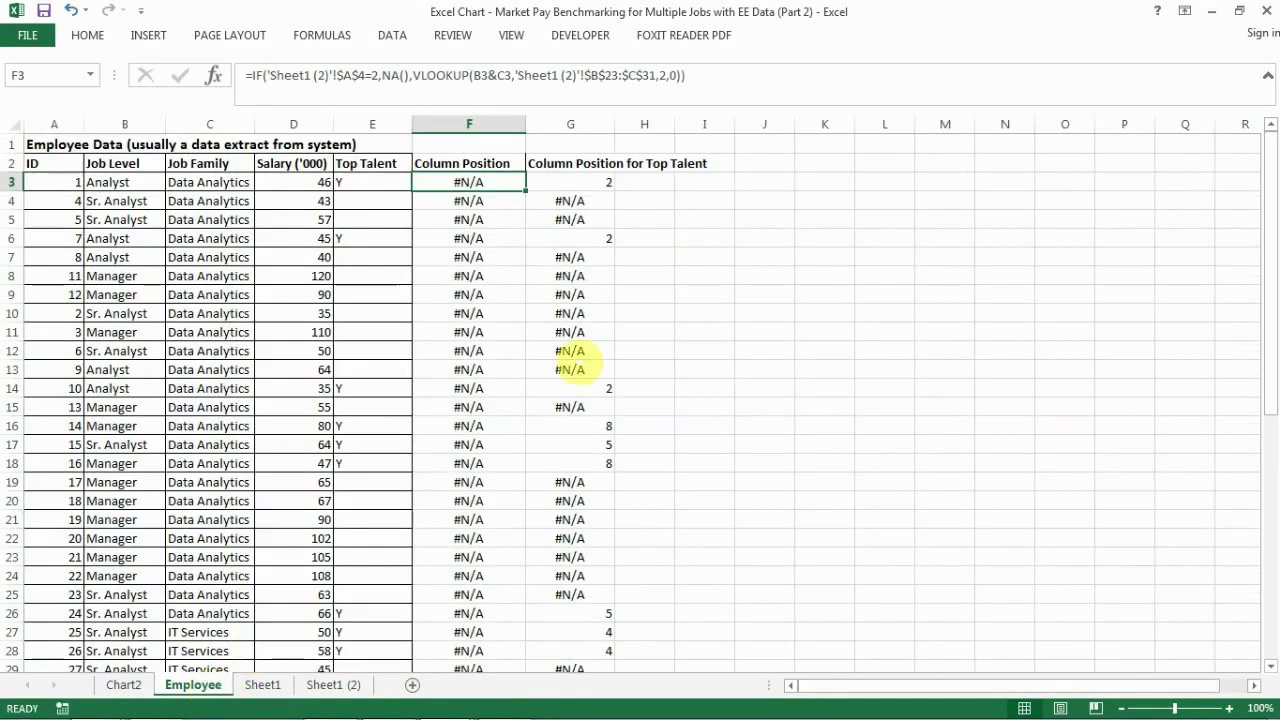
# Add a data series named TT IT Services to the Sheet1 (2) chart and start its X values reference on the Employee sheet
pyautogui.click(335, 686)
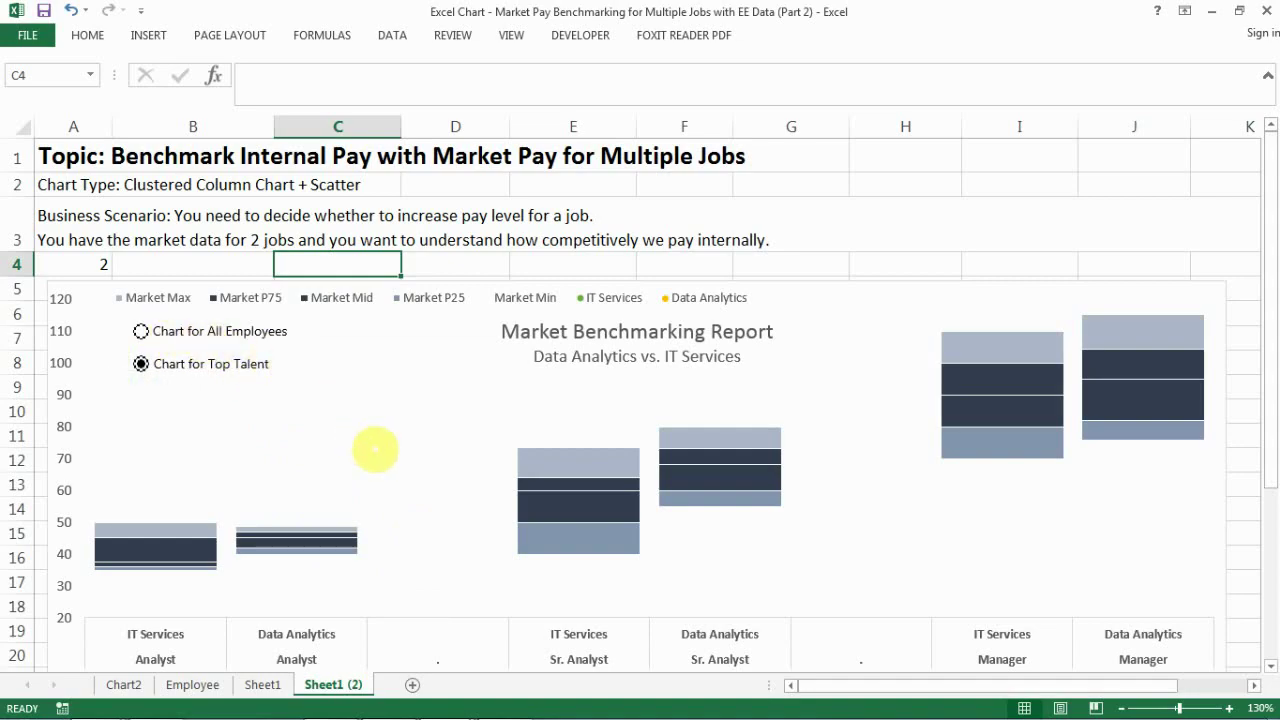
pyautogui.rightClick(397, 455)
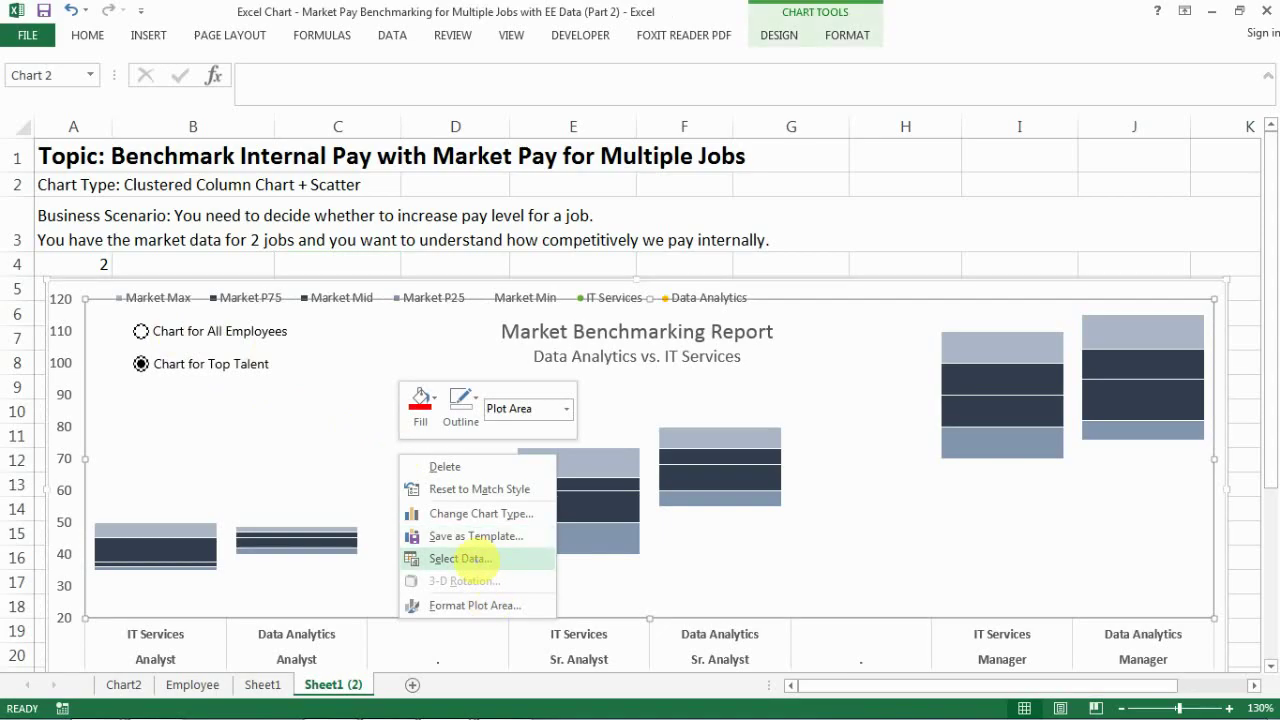
pyautogui.click(461, 558)
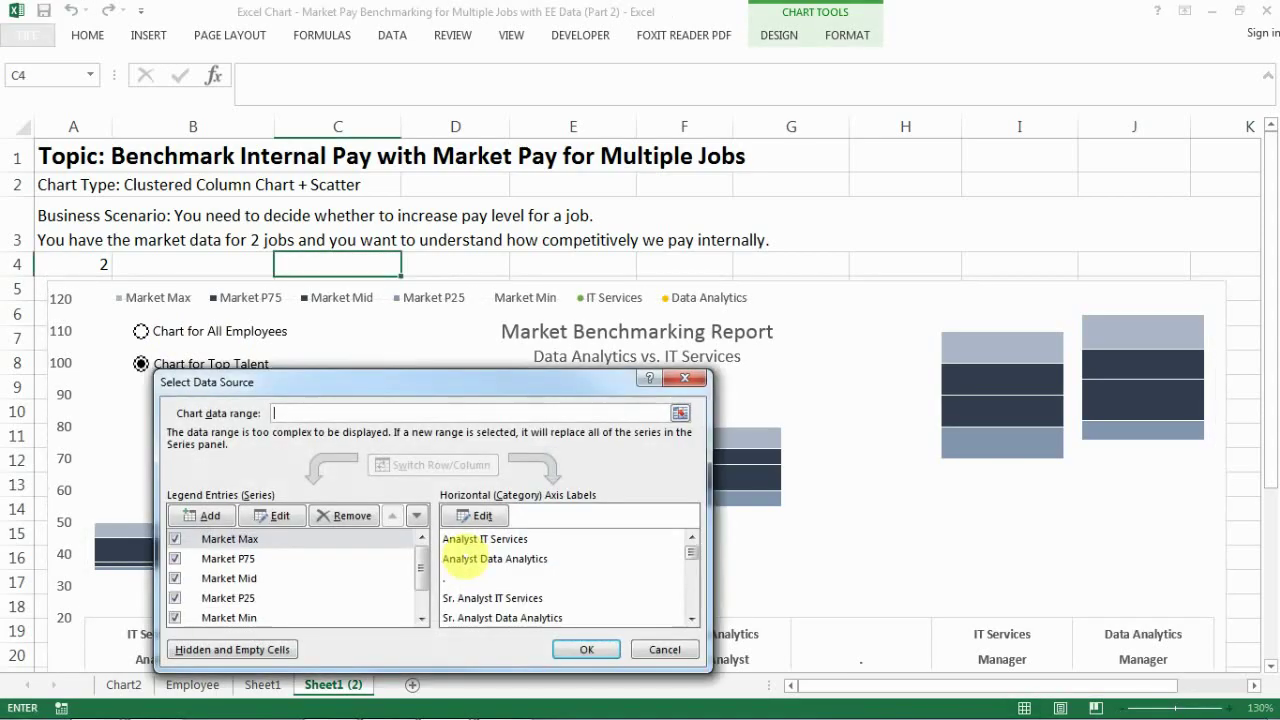
pyautogui.moveTo(312, 385); pyautogui.dragTo(373, 311)
pyautogui.scroll(-1, 480, 491)
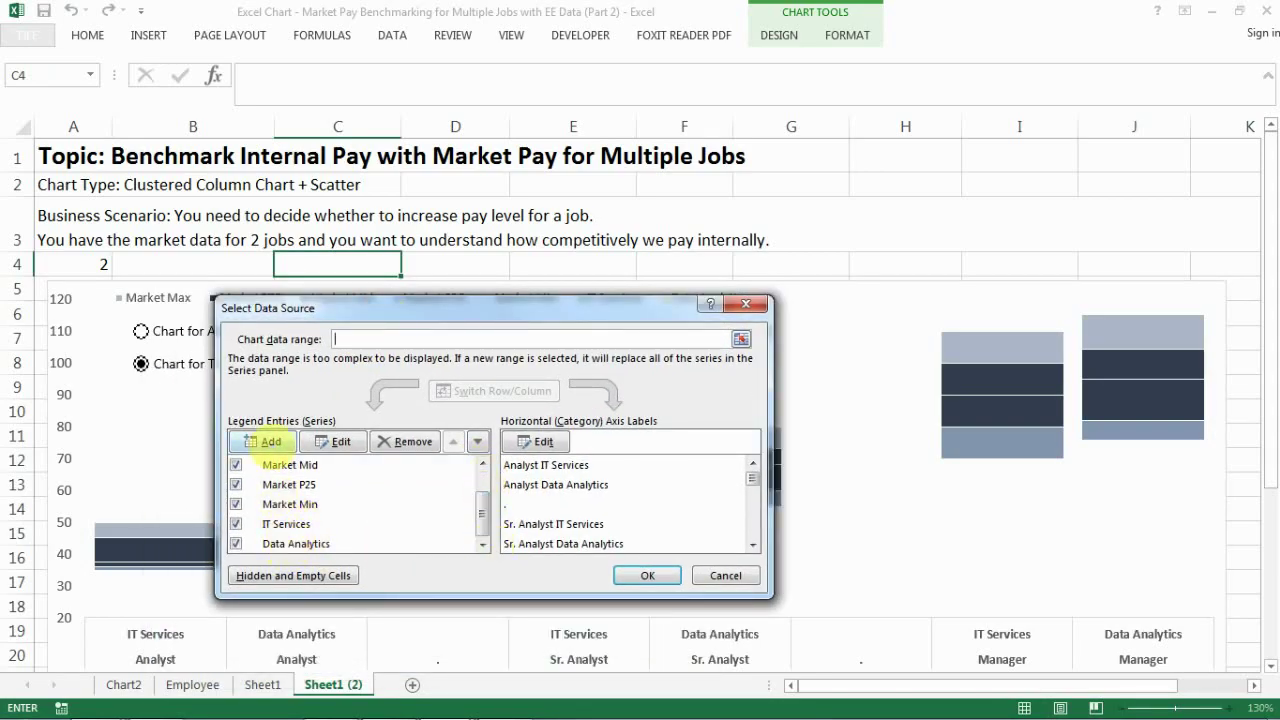
pyautogui.click(268, 445)
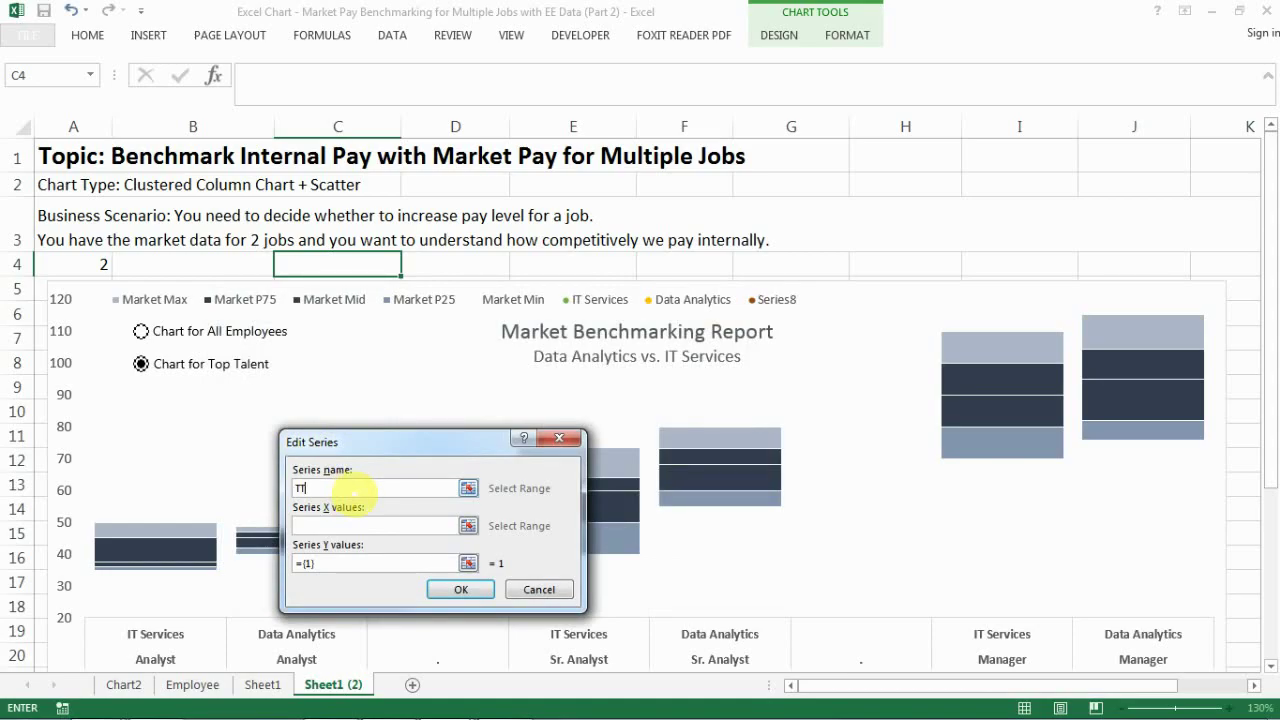
pyautogui.hscroll(2, 357, 490)
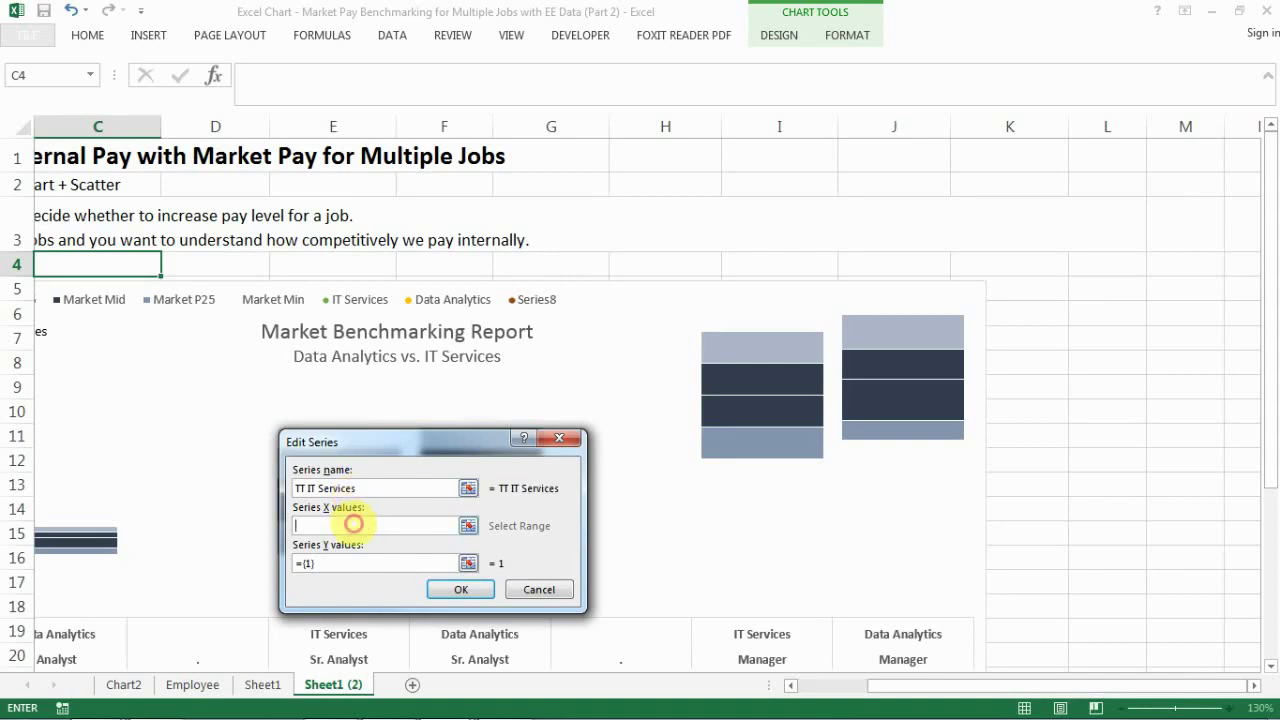
pyautogui.click(193, 685)
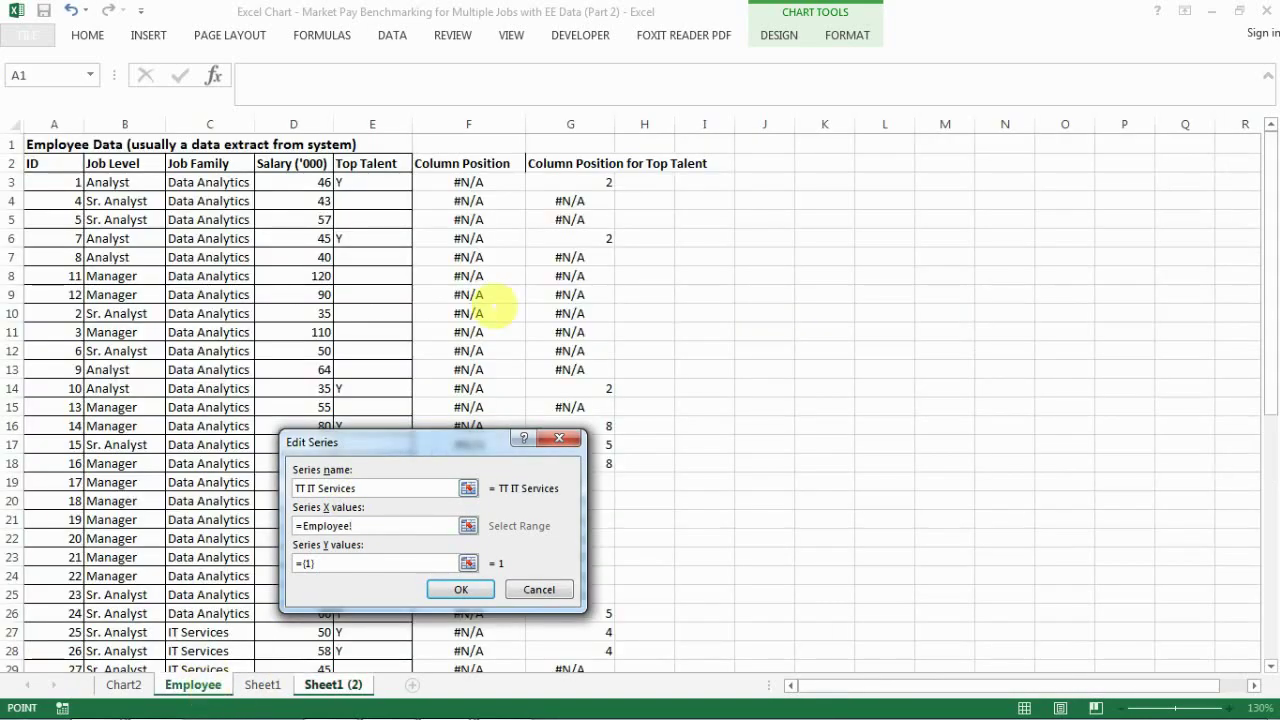
pyautogui.moveTo(531, 441); pyautogui.dragTo(838, 202)
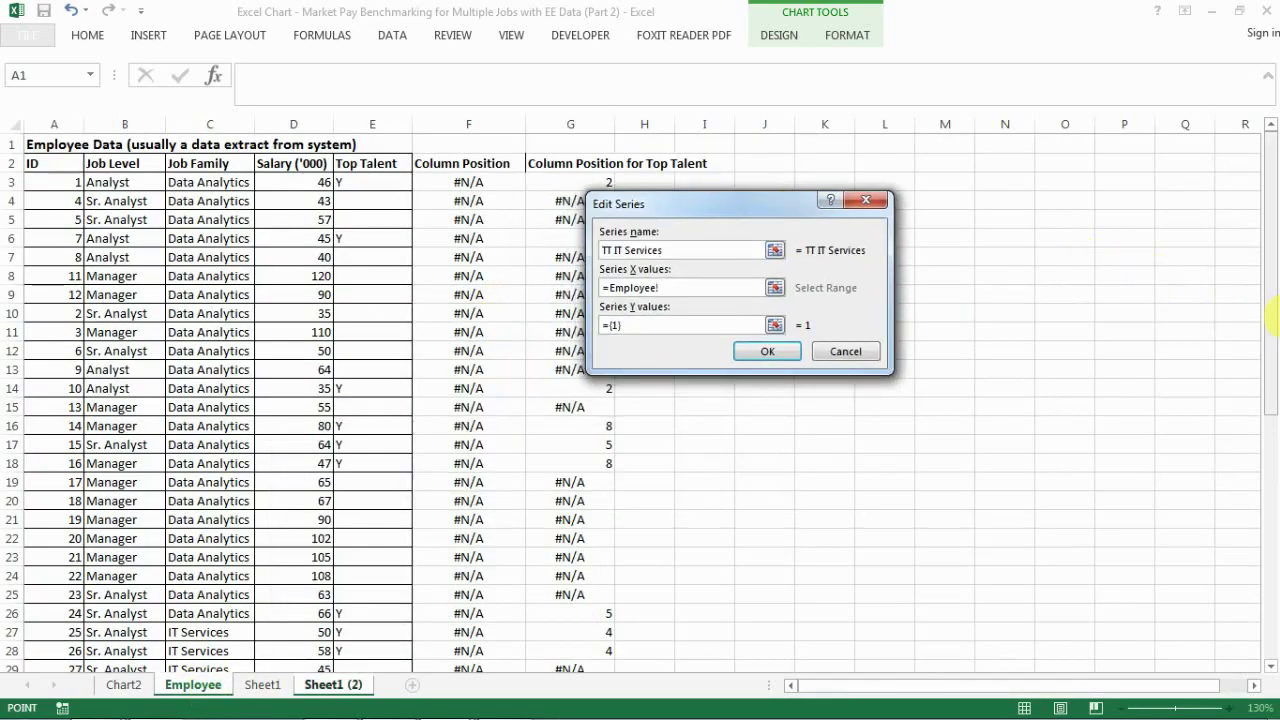
pyautogui.moveTo(1264, 329); pyautogui.dragTo(1266, 434)
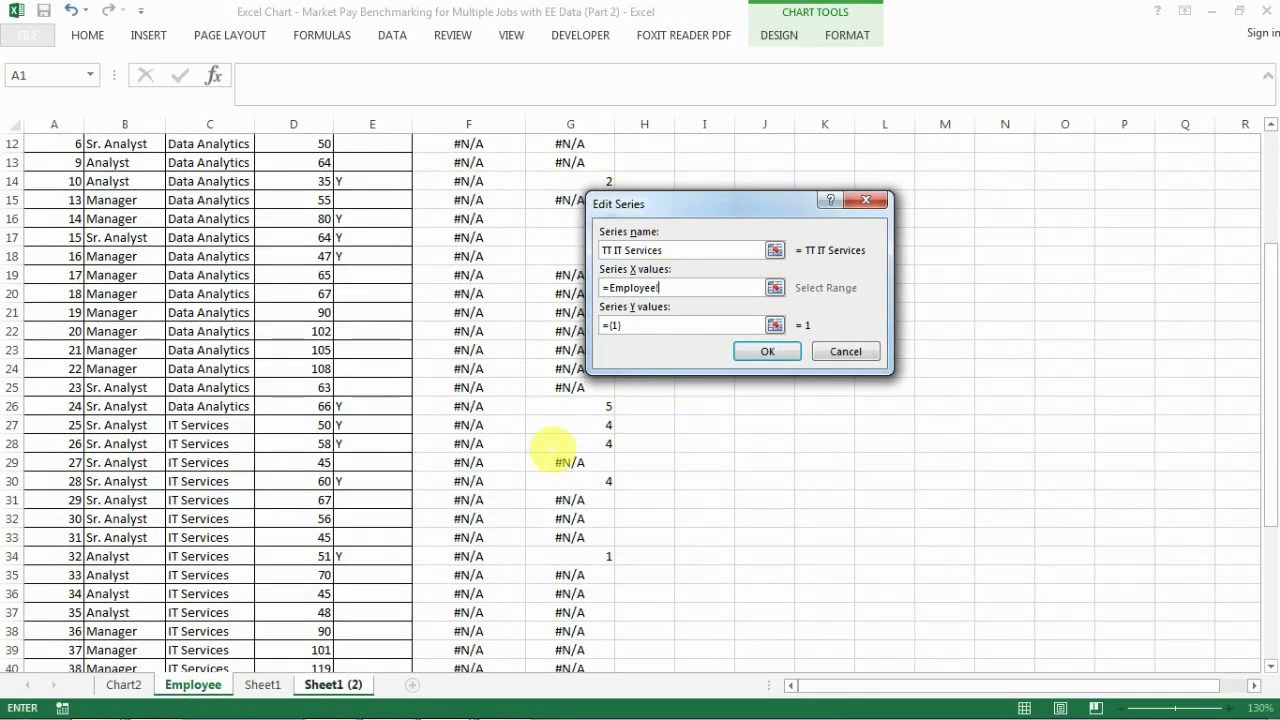
pyautogui.moveTo(555, 427); pyautogui.dragTo(570, 632)
pyautogui.click(607, 430)
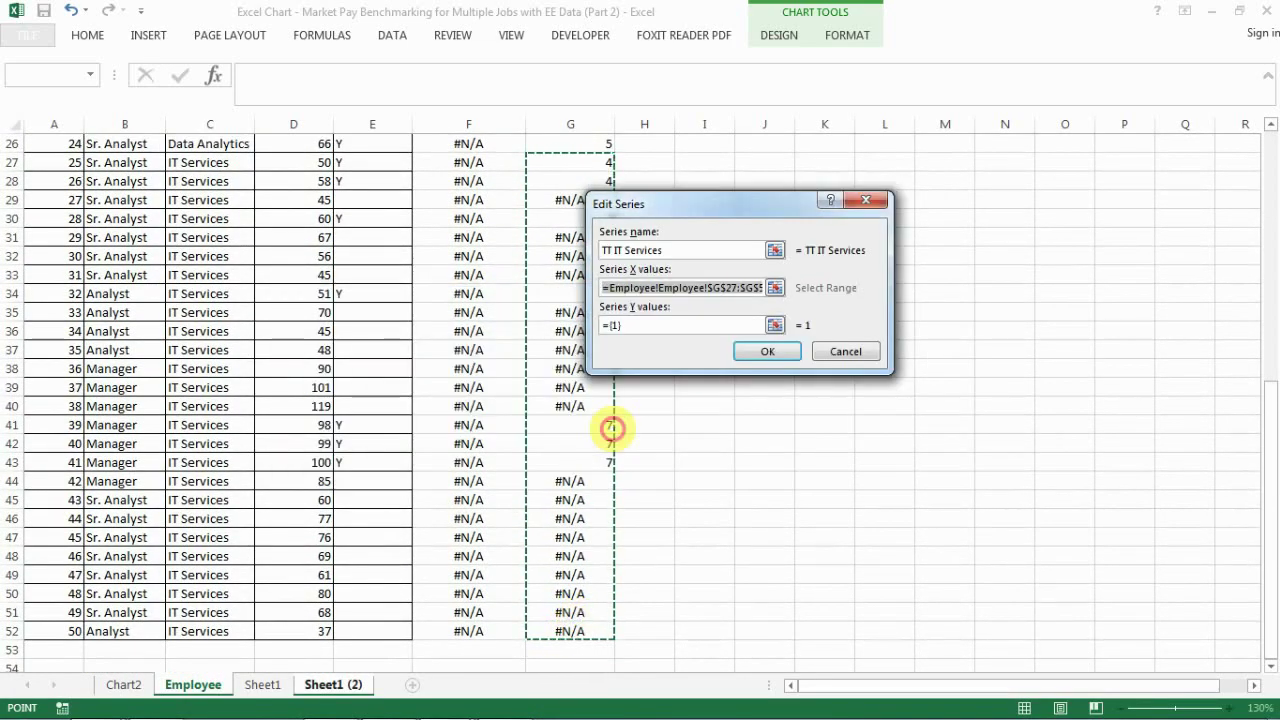
pyautogui.press('BackSpace')
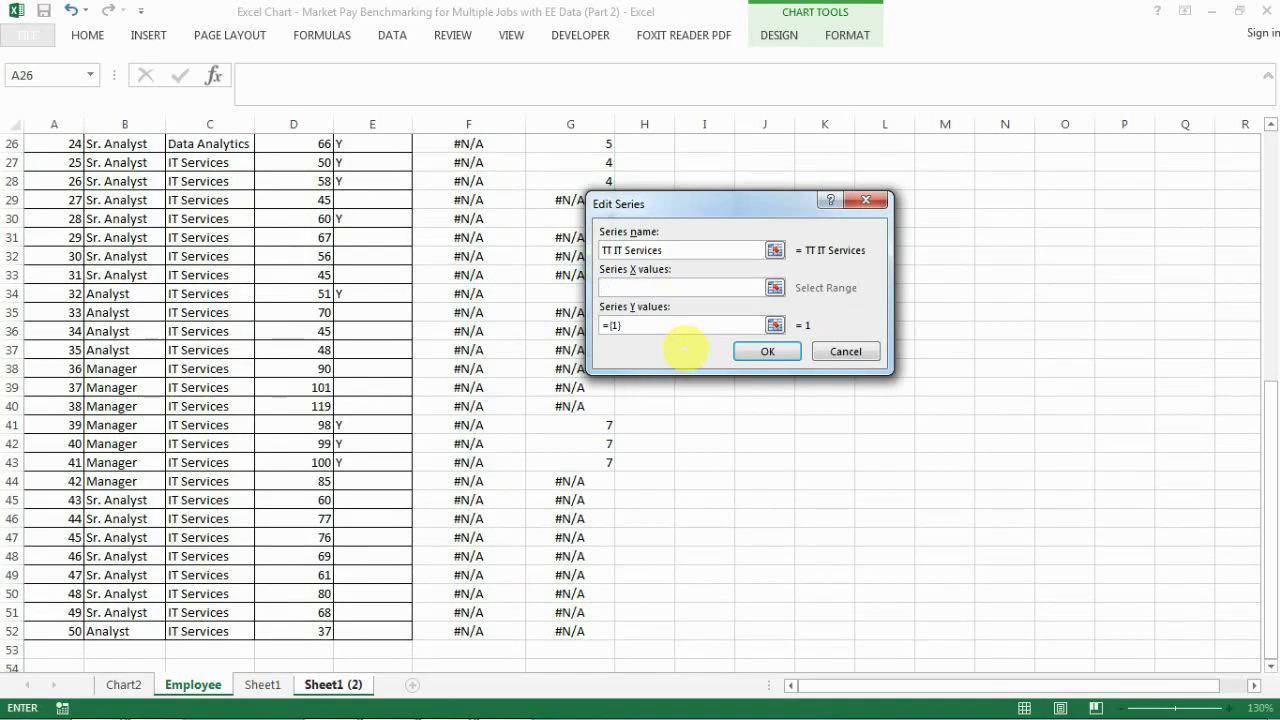
# Set the TT IT Services series' X values to =Employee!$G$27:$G$52 and Y values to =Employee!$D$27:$D$52, and accept the series
pyautogui.moveTo(605, 203); pyautogui.dragTo(703, 176)
pyautogui.moveTo(568, 160); pyautogui.dragTo(590, 622)
pyautogui.moveTo(822, 297); pyautogui.dragTo(708, 300)
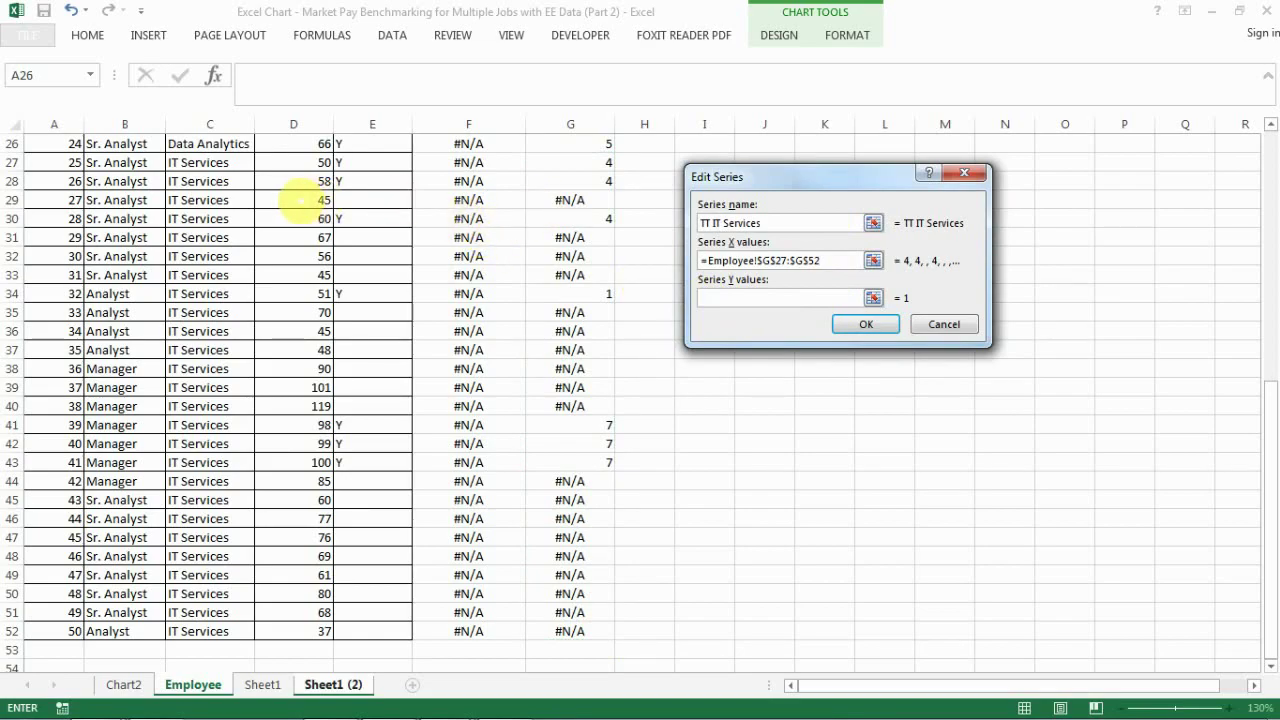
pyautogui.moveTo(325, 165); pyautogui.dragTo(308, 634)
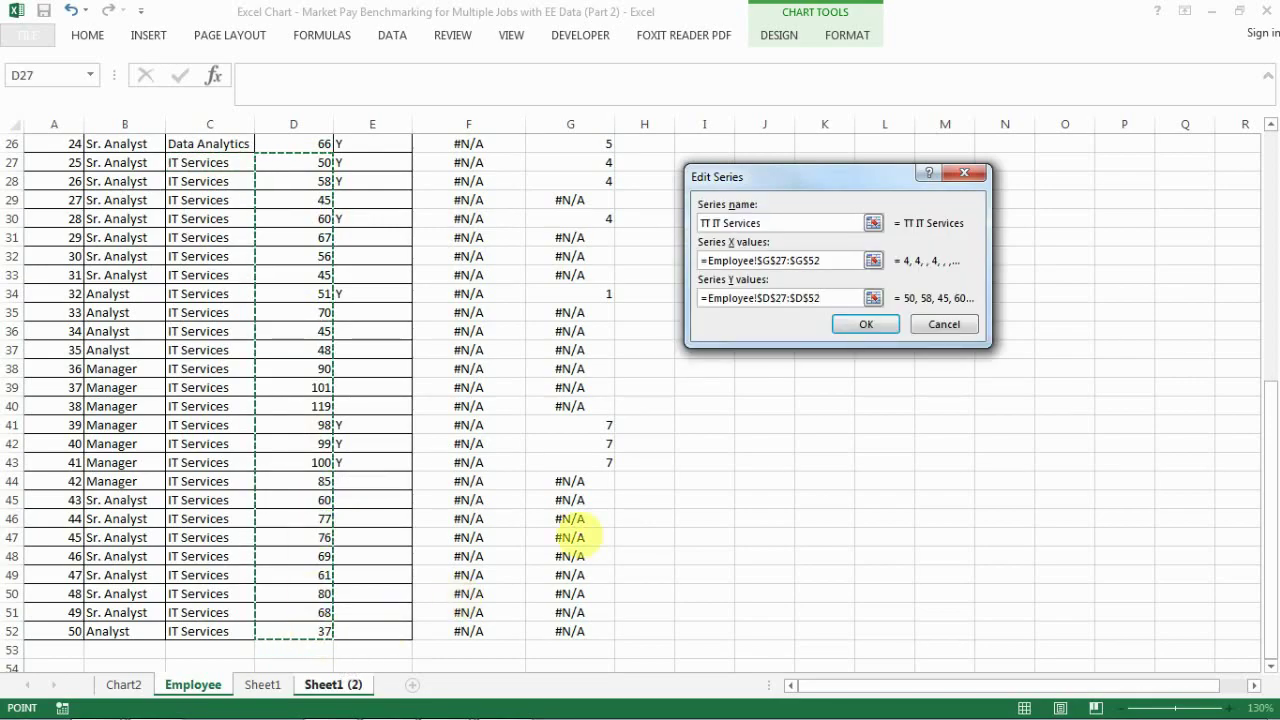
pyautogui.click(857, 323)
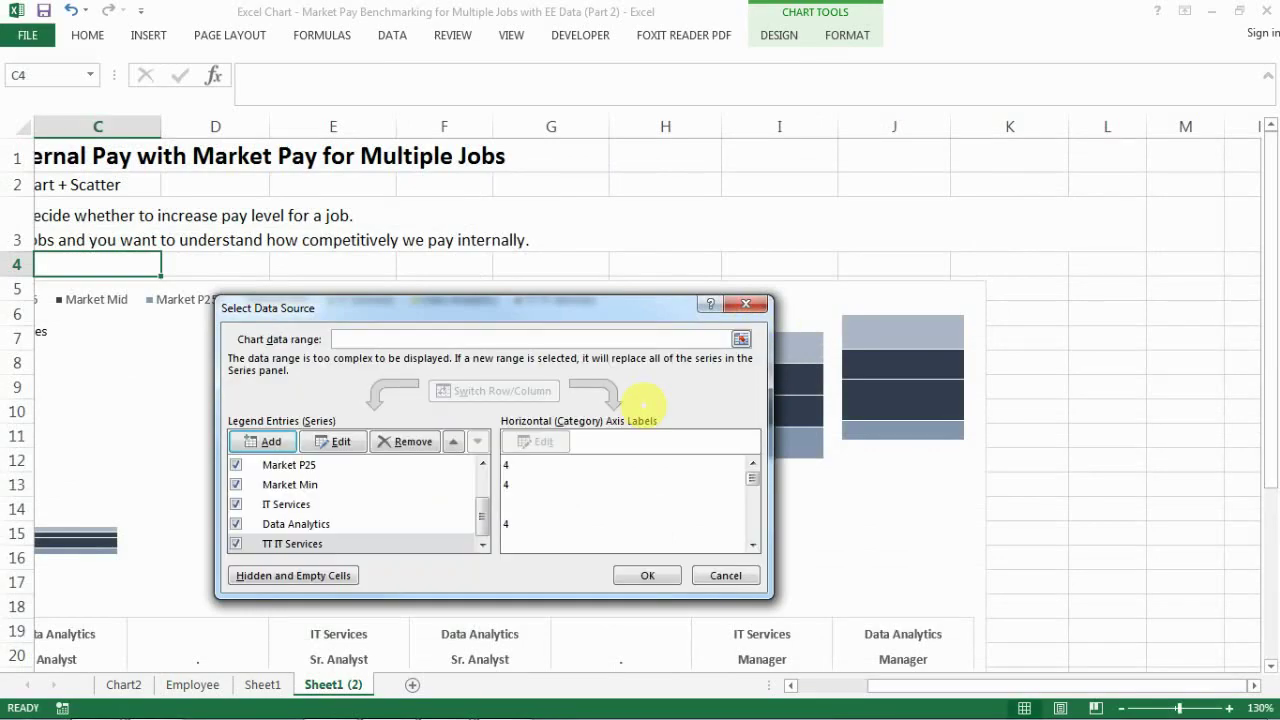
# Add another data series named TT DA with X values =Employee!$G$3:$G$26
pyautogui.moveTo(407, 312); pyautogui.dragTo(959, 121)
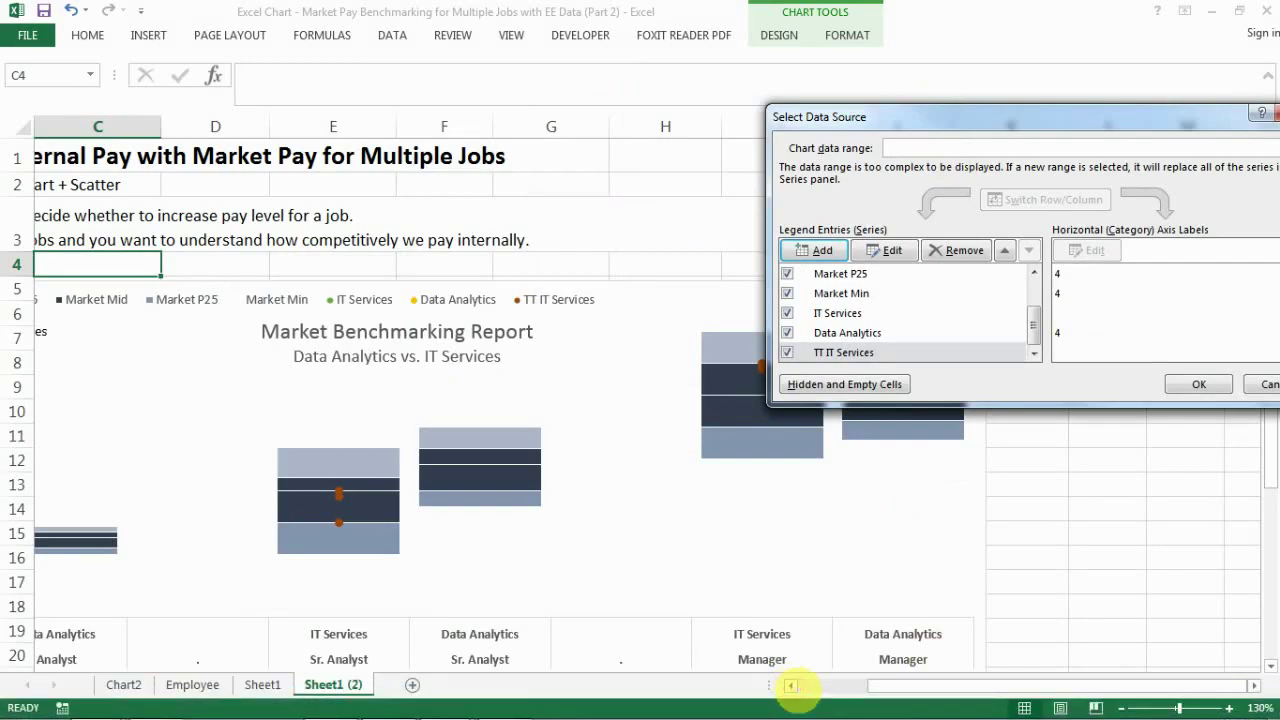
pyautogui.moveTo(858, 116); pyautogui.dragTo(545, 74)
pyautogui.click(507, 210)
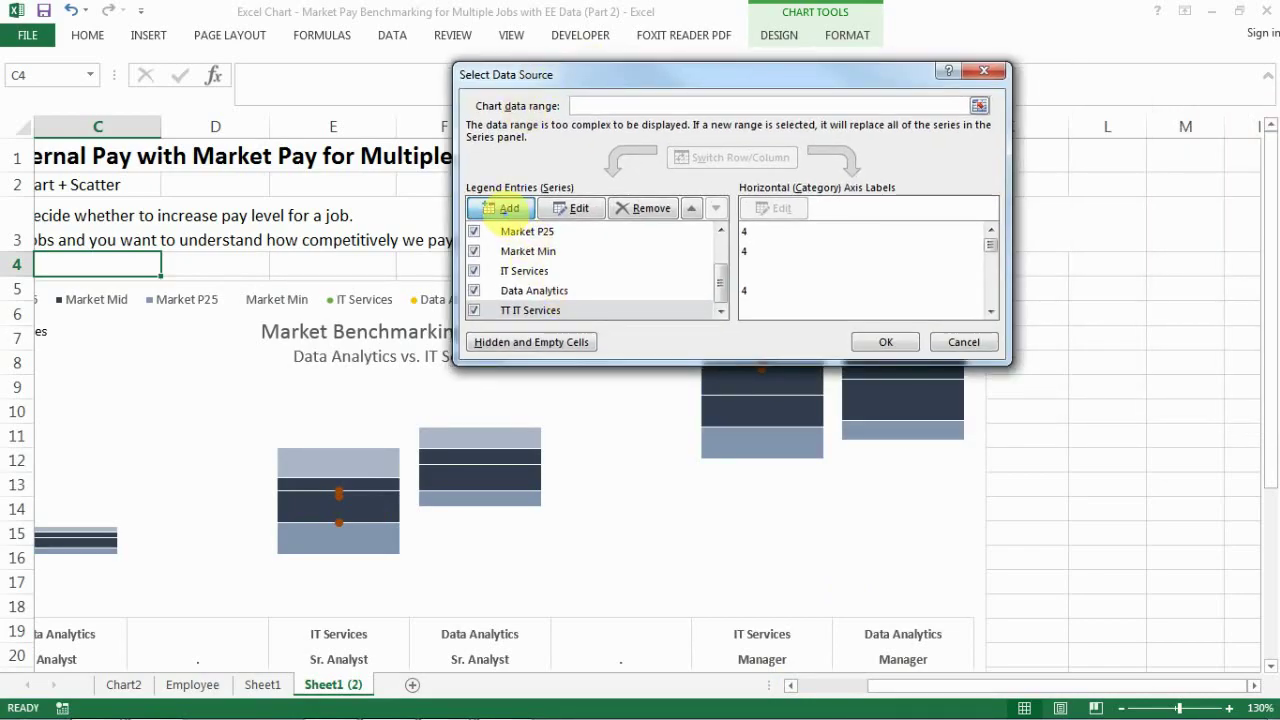
pyautogui.click(508, 209)
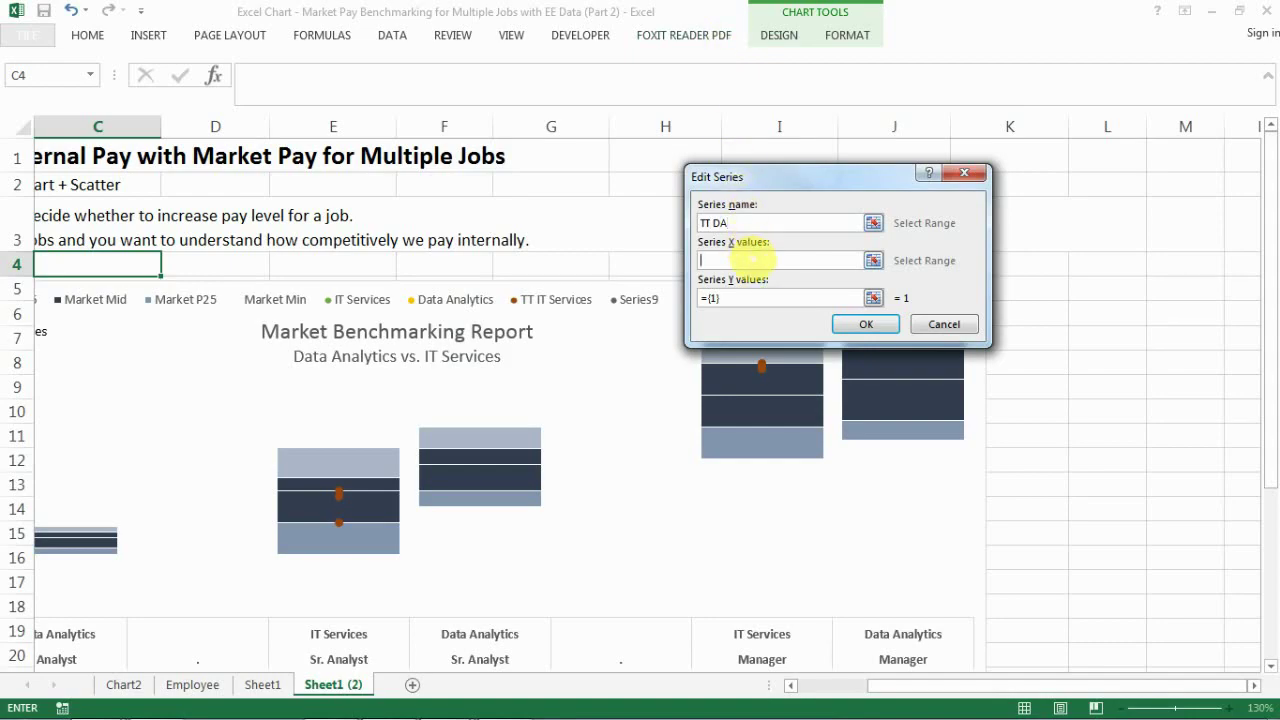
pyautogui.click(193, 685)
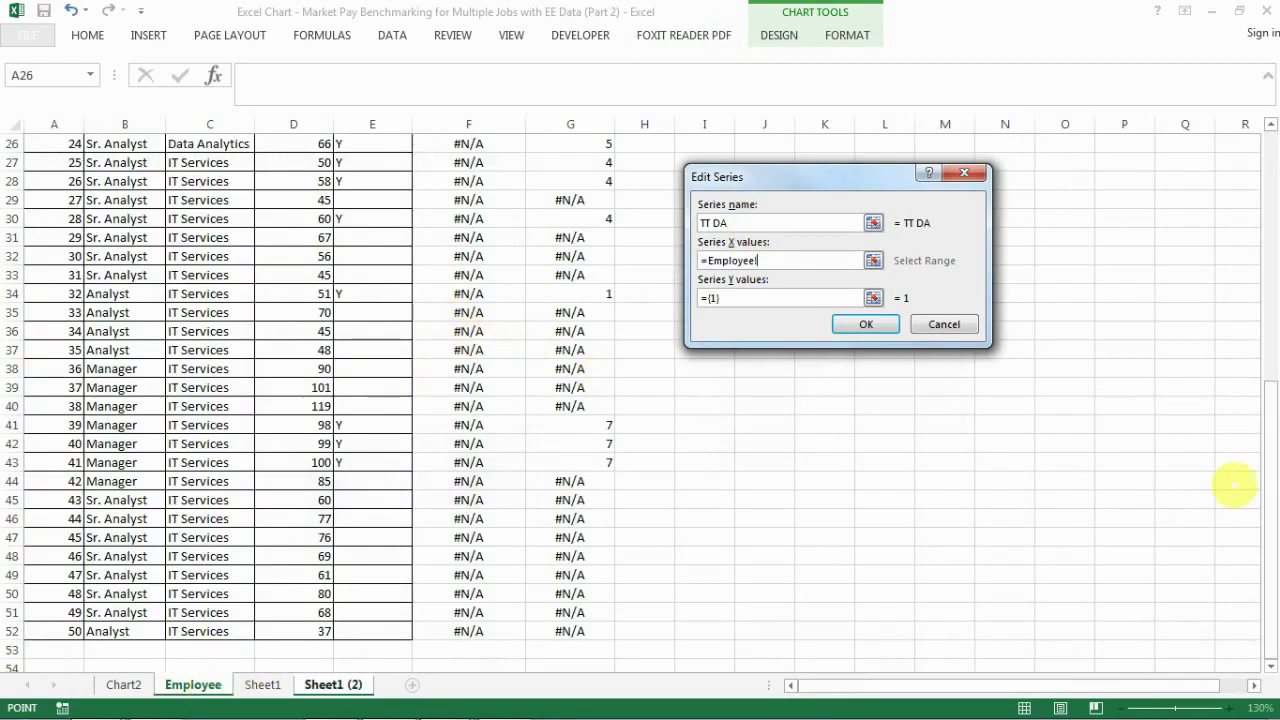
pyautogui.moveTo(1270, 472); pyautogui.dragTo(1272, 240)
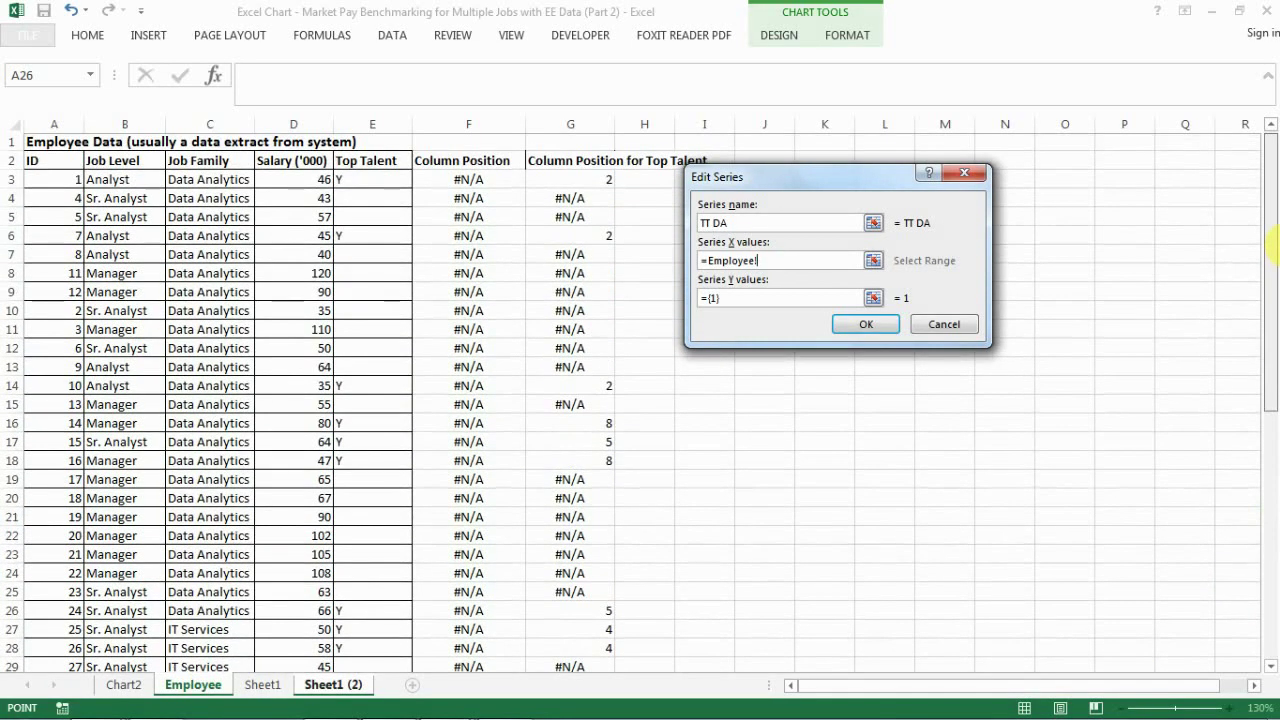
pyautogui.click(559, 183)
pyautogui.moveTo(559, 183); pyautogui.dragTo(574, 622)
# Set the TT DA series' Y values to =Employee!$D$3:$D$26 and apply the chart's data source changes
pyautogui.click(810, 297)
pyautogui.moveTo(812, 297); pyautogui.dragTo(672, 297)
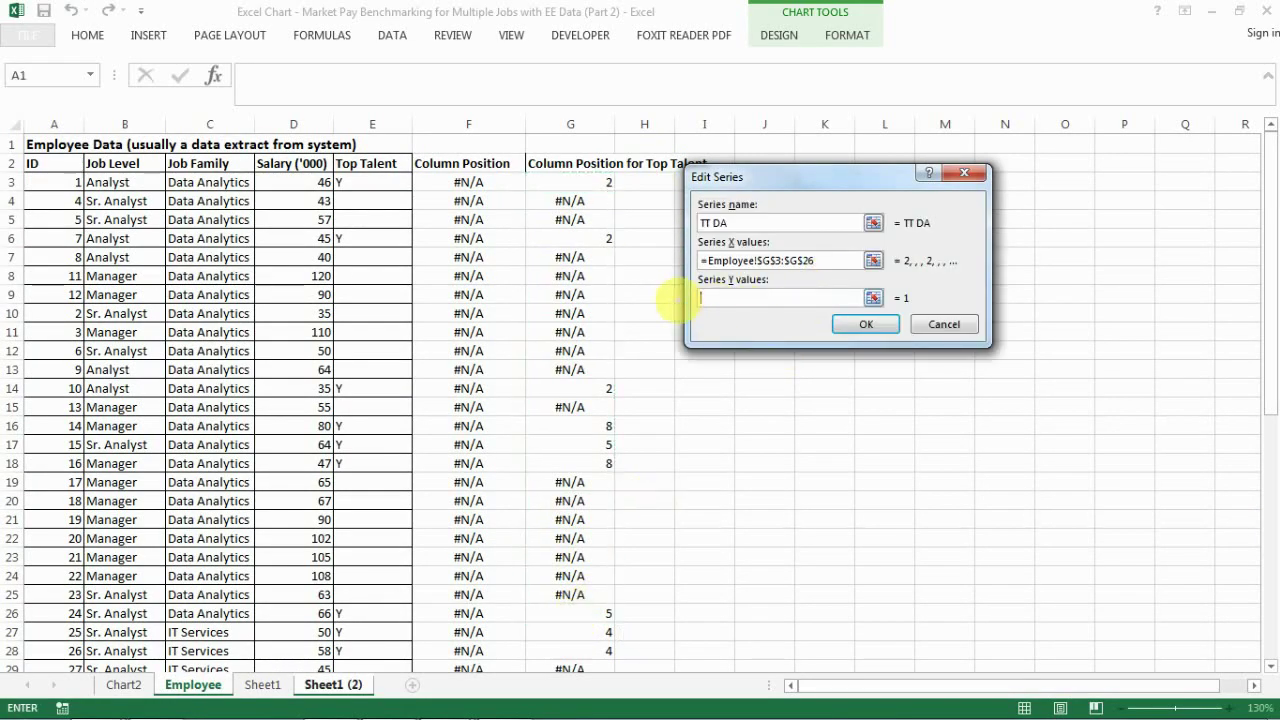
pyautogui.moveTo(288, 185); pyautogui.dragTo(298, 622)
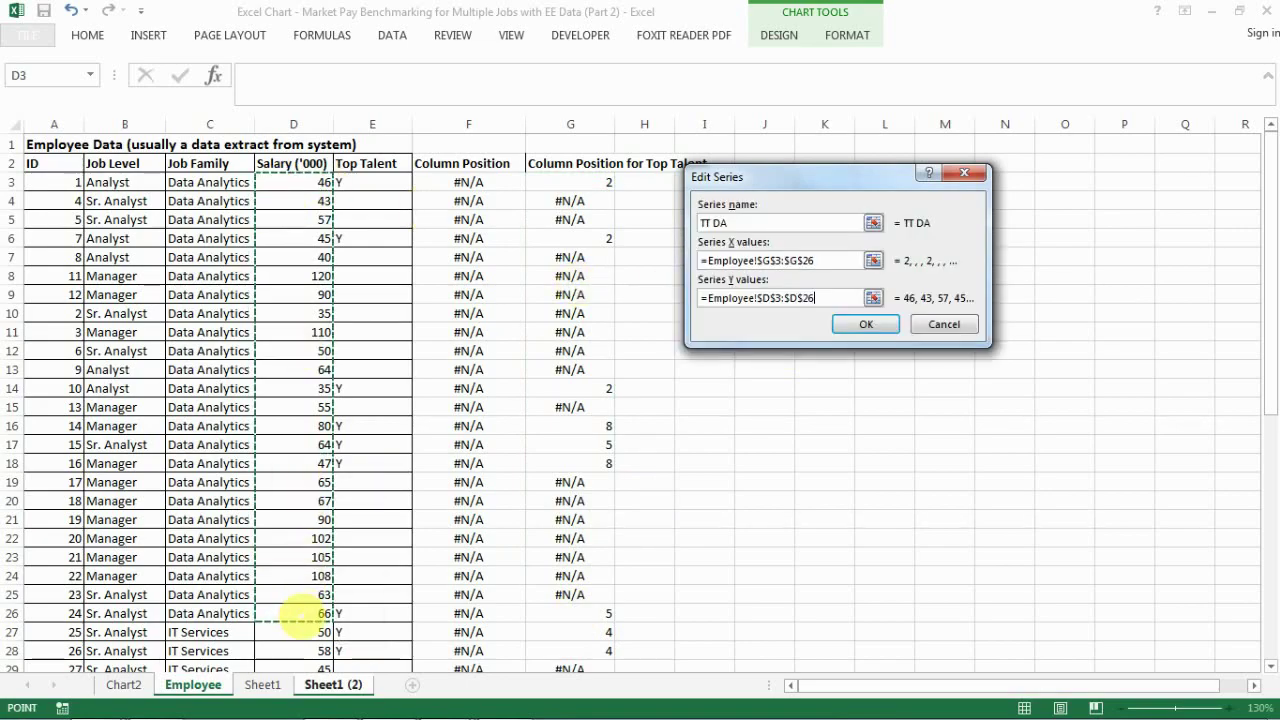
pyautogui.click(866, 324)
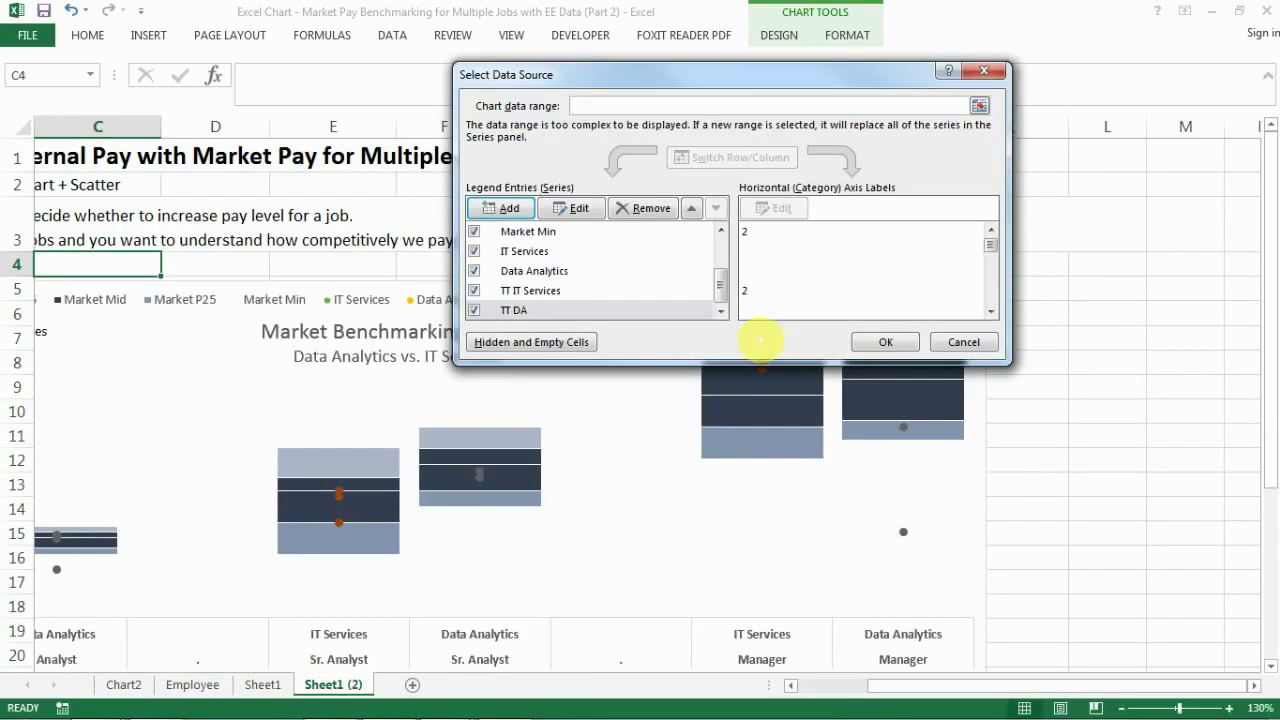
pyautogui.click(885, 342)
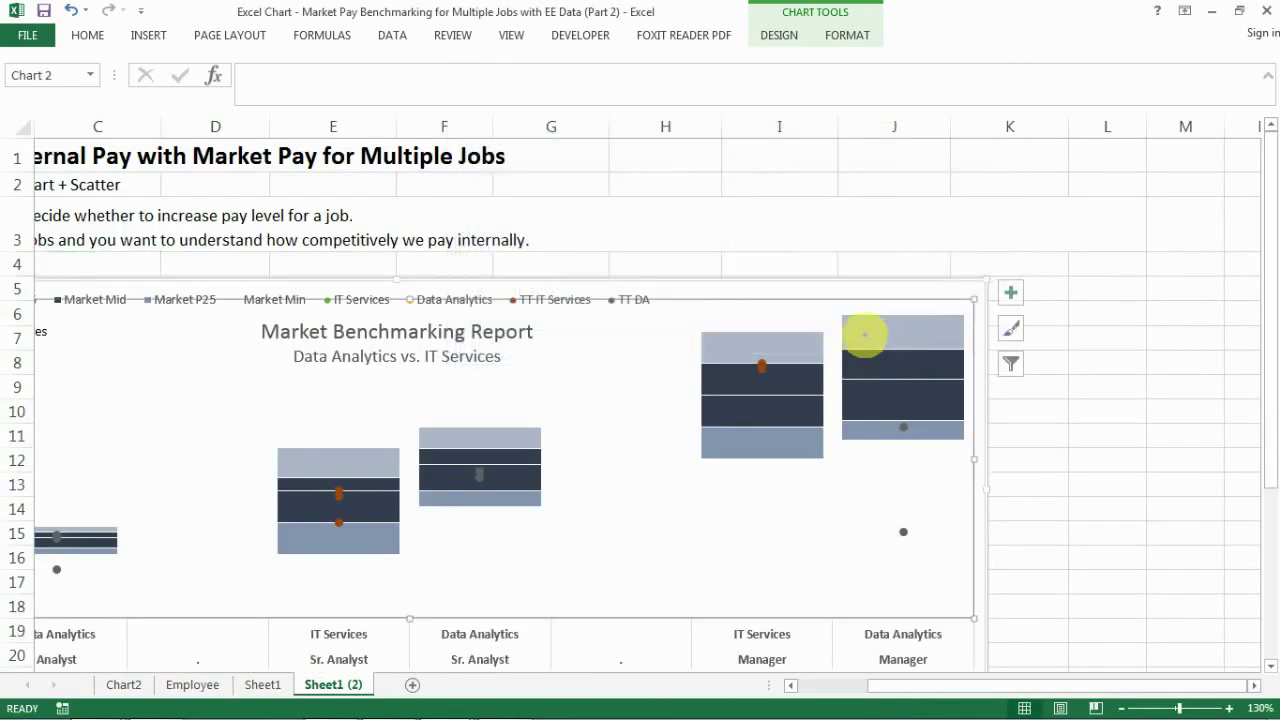
# Fill the TT IT Services markers in the Sheet1 (2) chart with standard yellow and remove their outline
pyautogui.moveTo(860, 686); pyautogui.dragTo(800, 686)
pyautogui.click(826, 243)
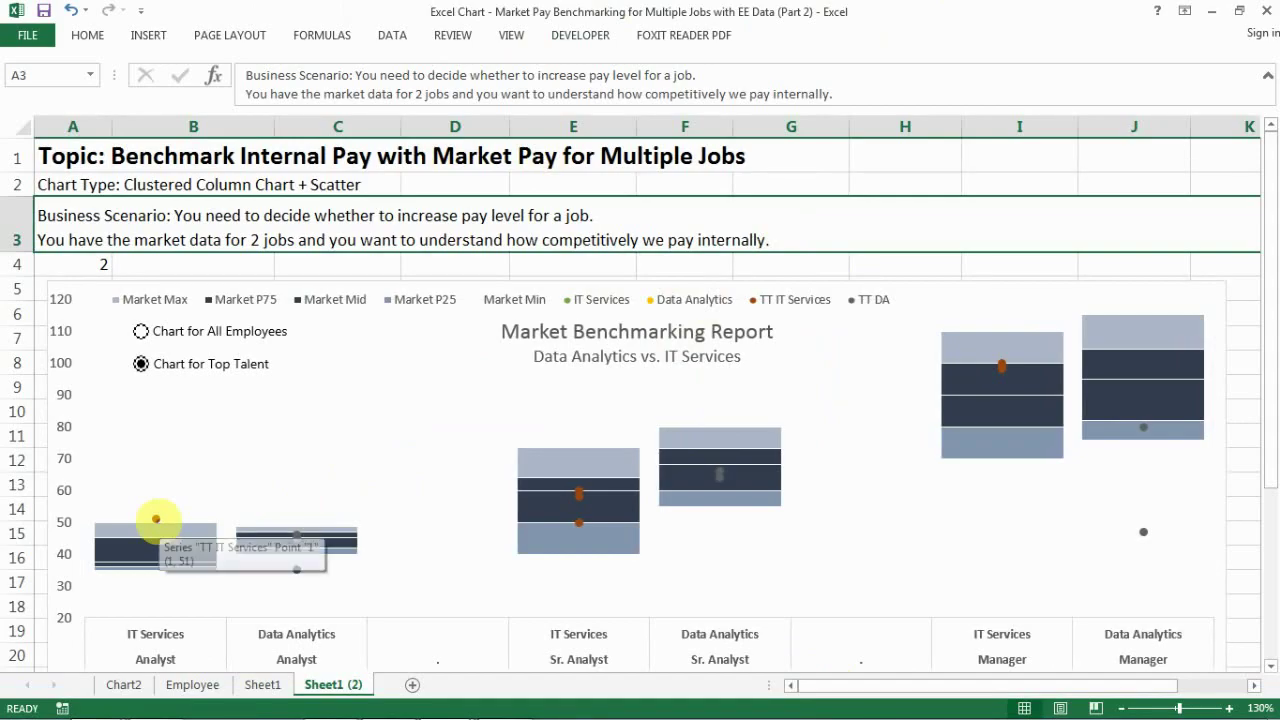
pyautogui.rightClick(156, 519)
pyautogui.click(182, 468)
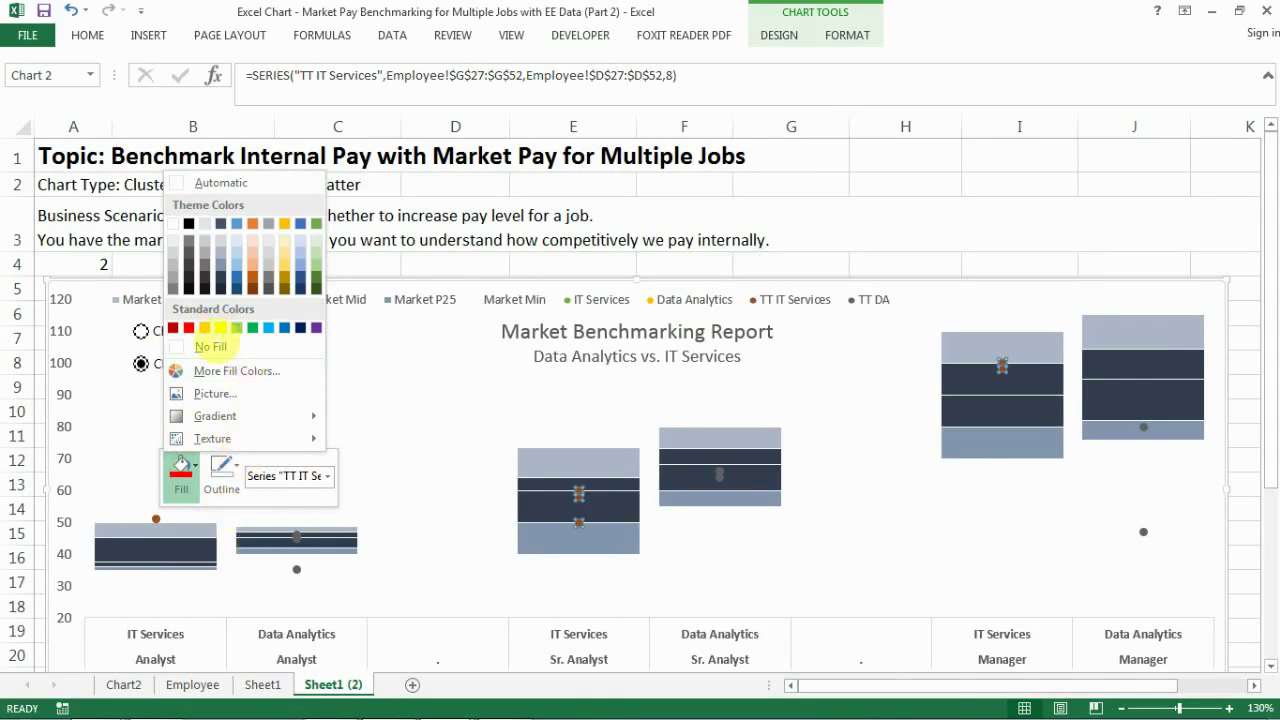
pyautogui.click(220, 328)
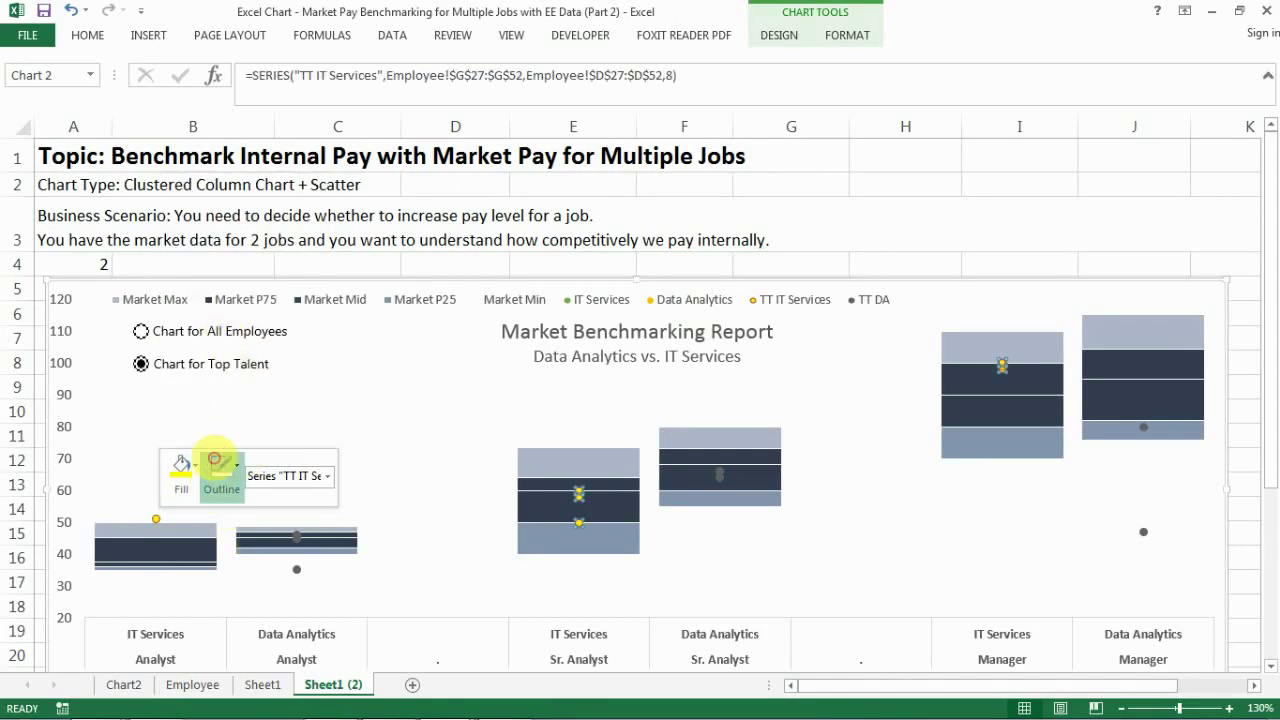
pyautogui.click(215, 459)
pyautogui.click(245, 366)
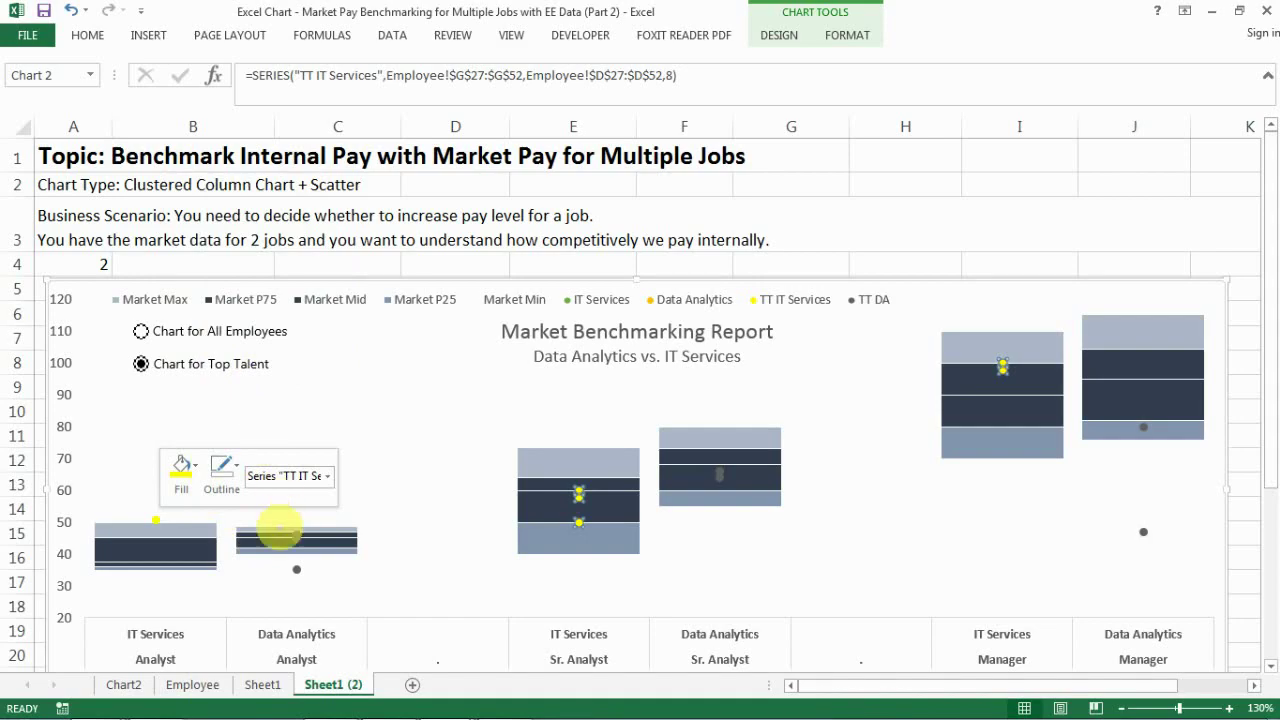
# Fill the TT DA series markers with standard orange, remove their outline, and deselect the chart
pyautogui.click(296, 537)
pyautogui.rightClick(296, 538)
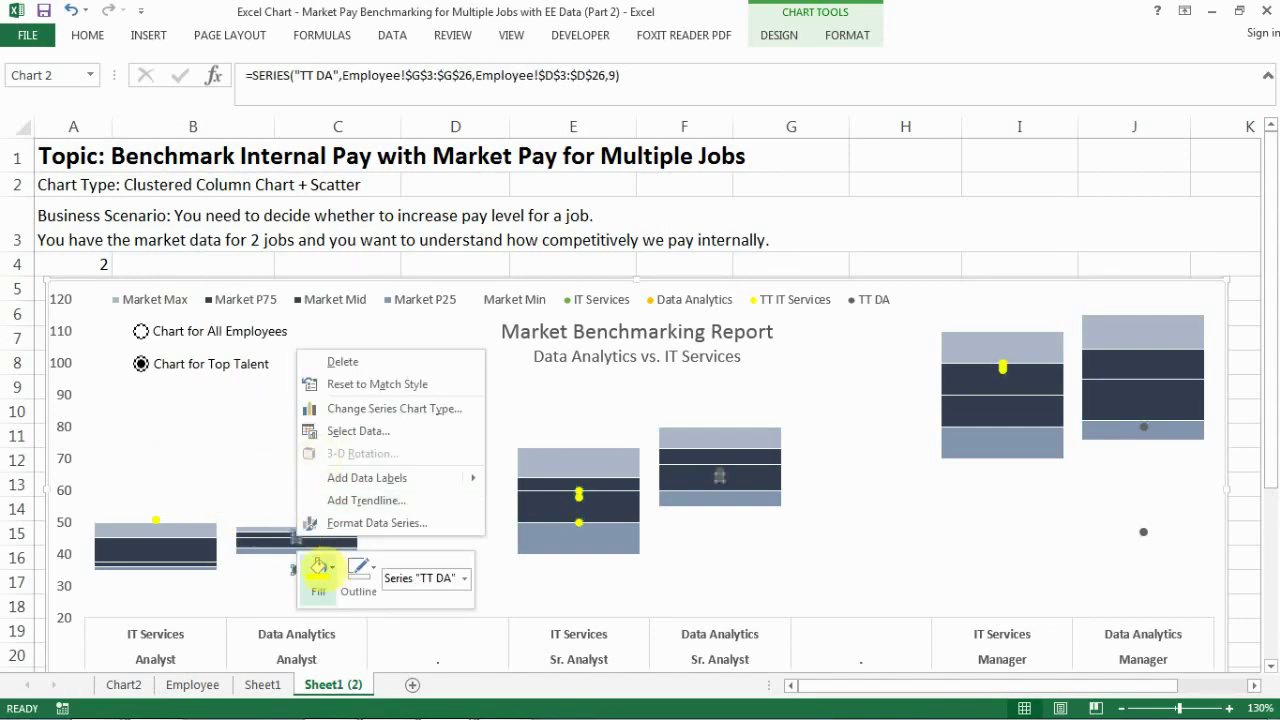
pyautogui.click(315, 567)
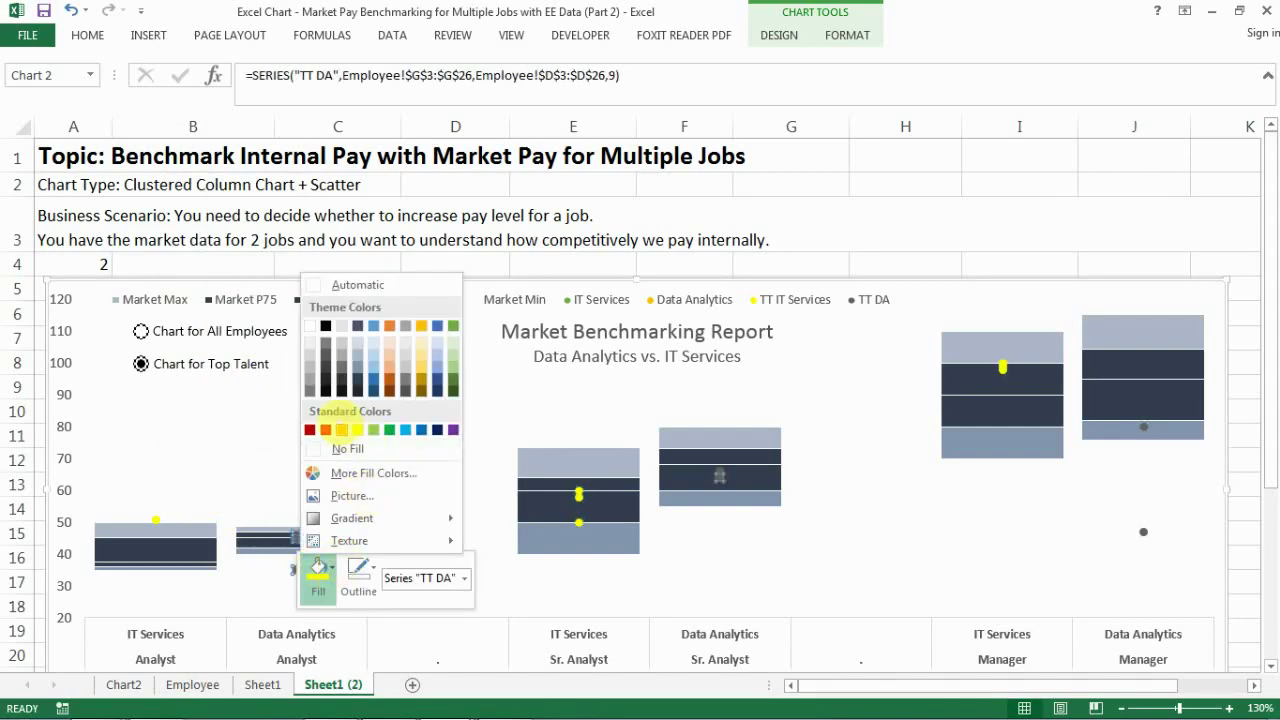
pyautogui.click(341, 430)
pyautogui.click(358, 572)
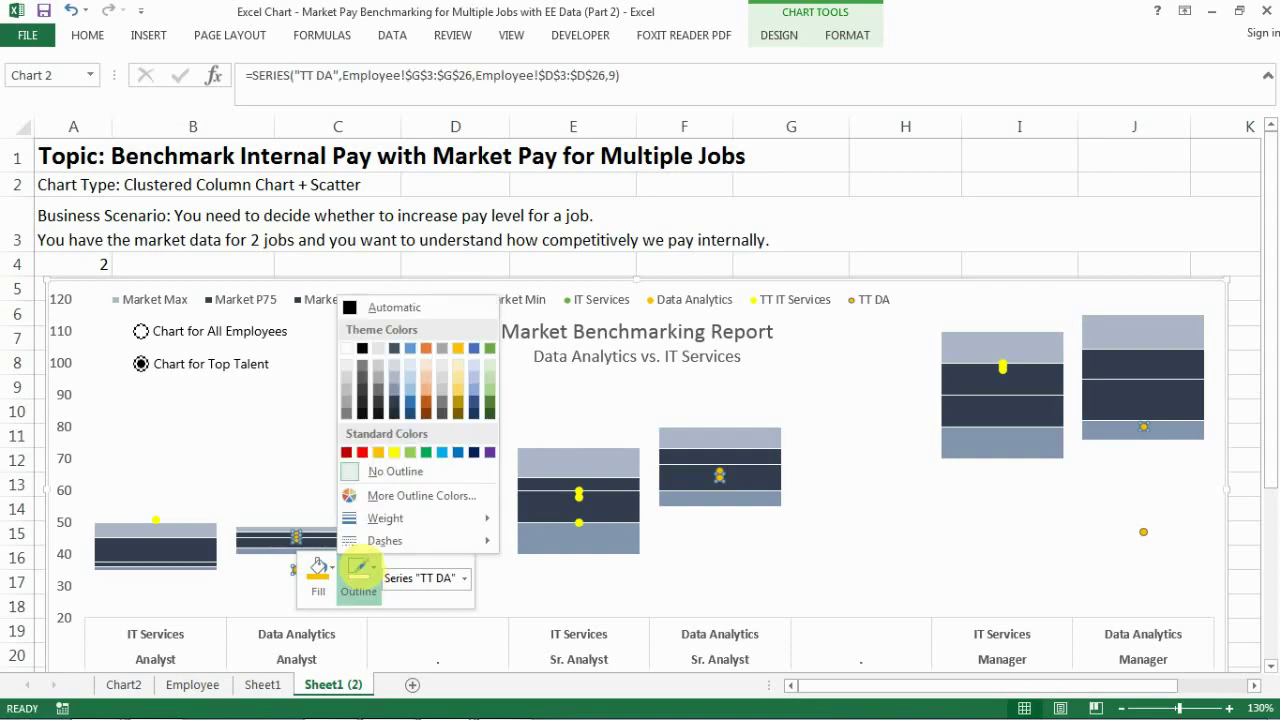
pyautogui.click(358, 471)
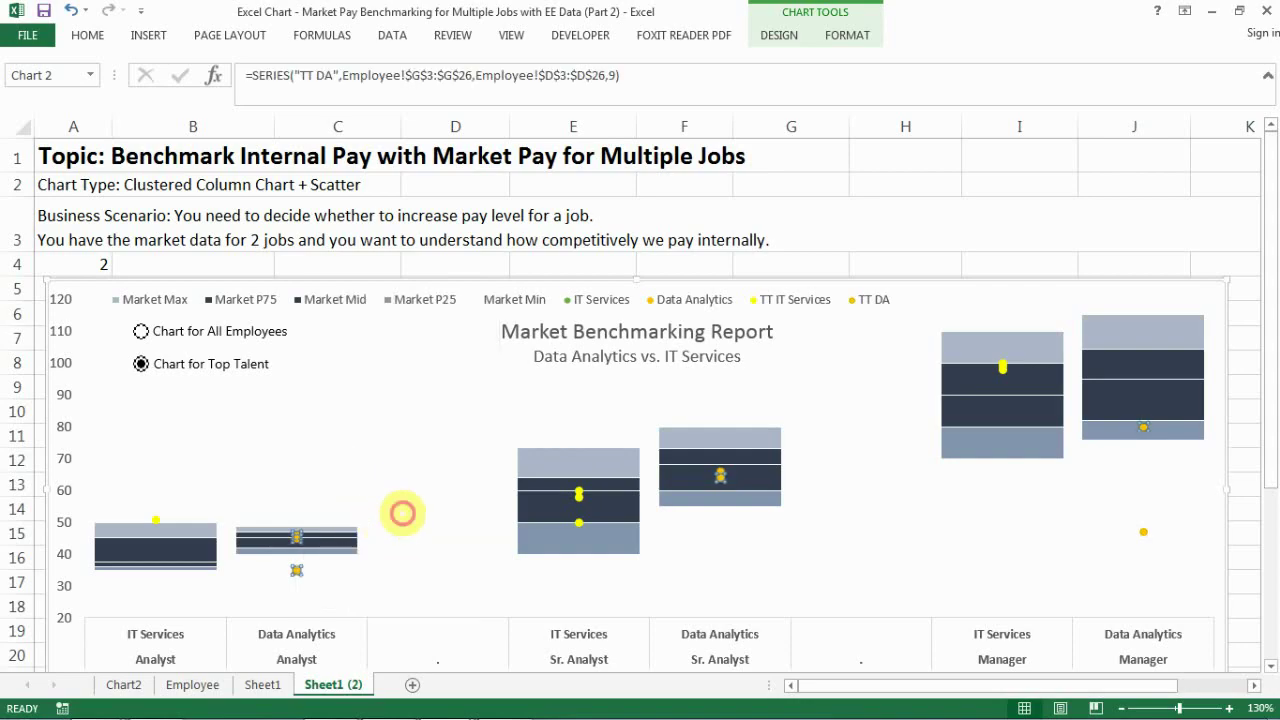
pyautogui.click(441, 517)
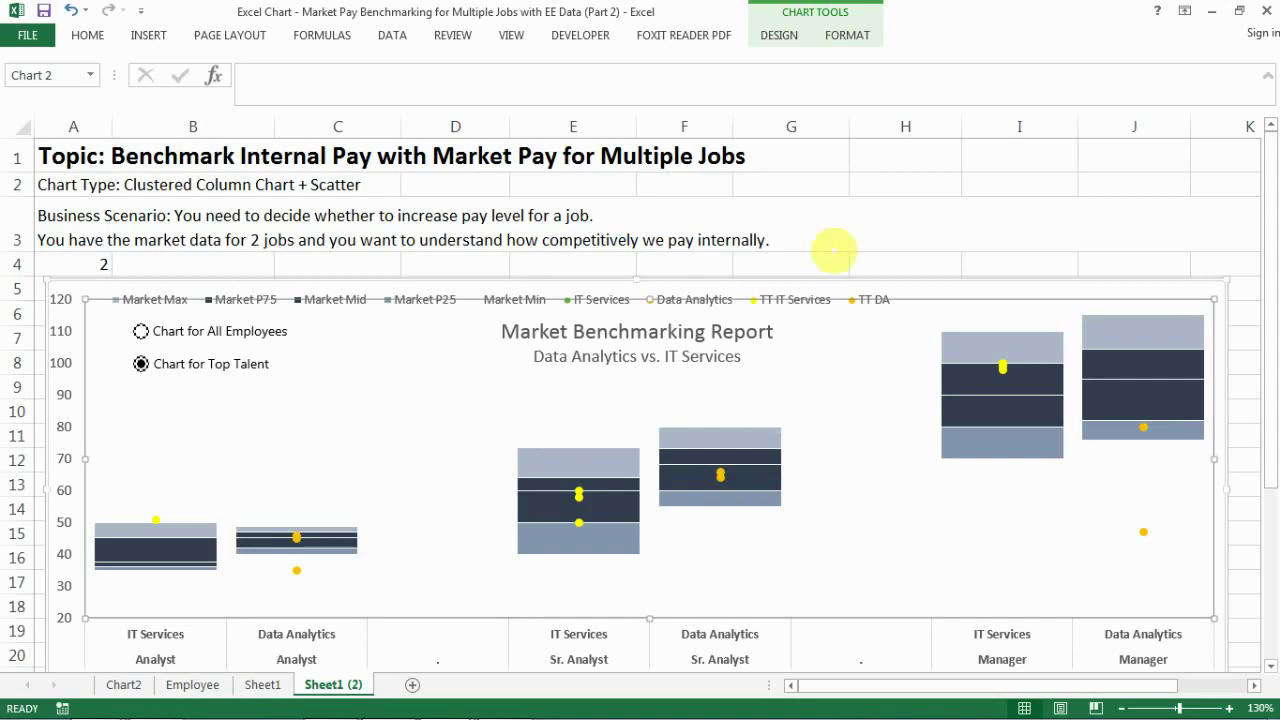
pyautogui.click(976, 258)
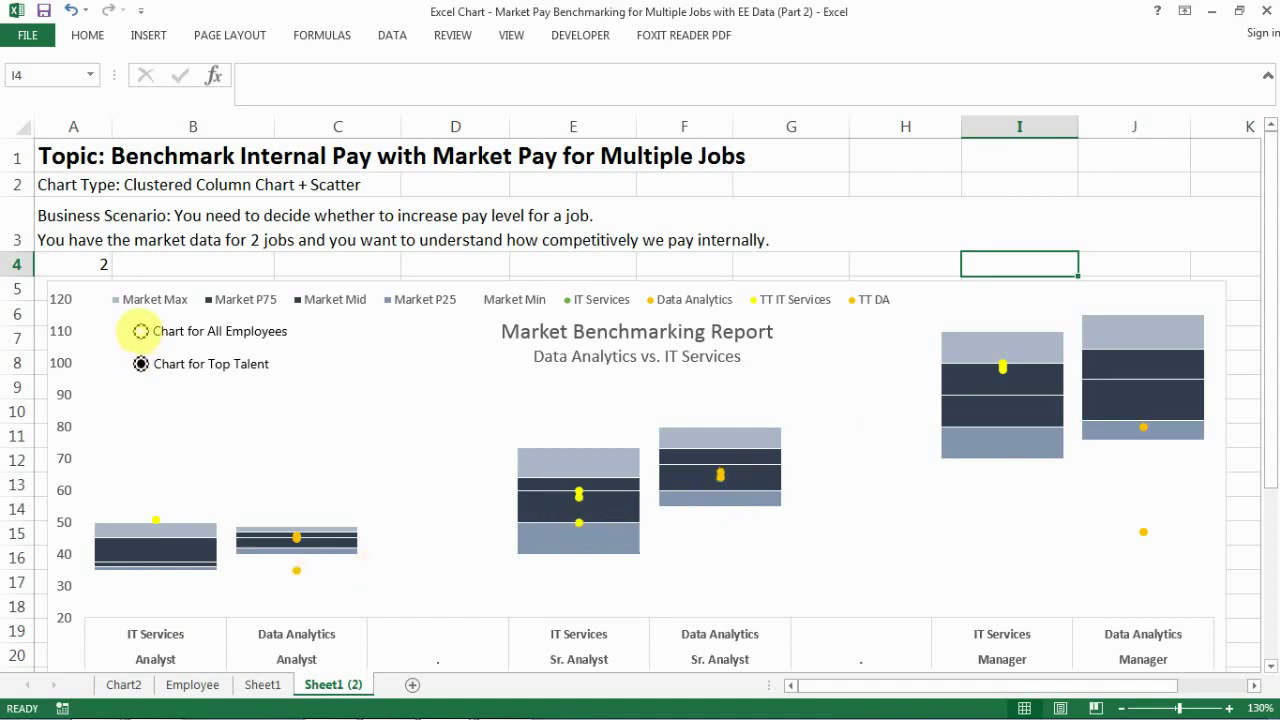
# Test the chart selector by switching twice from Chart for All Employees back to Chart for Top Talent
pyautogui.click(140, 331)
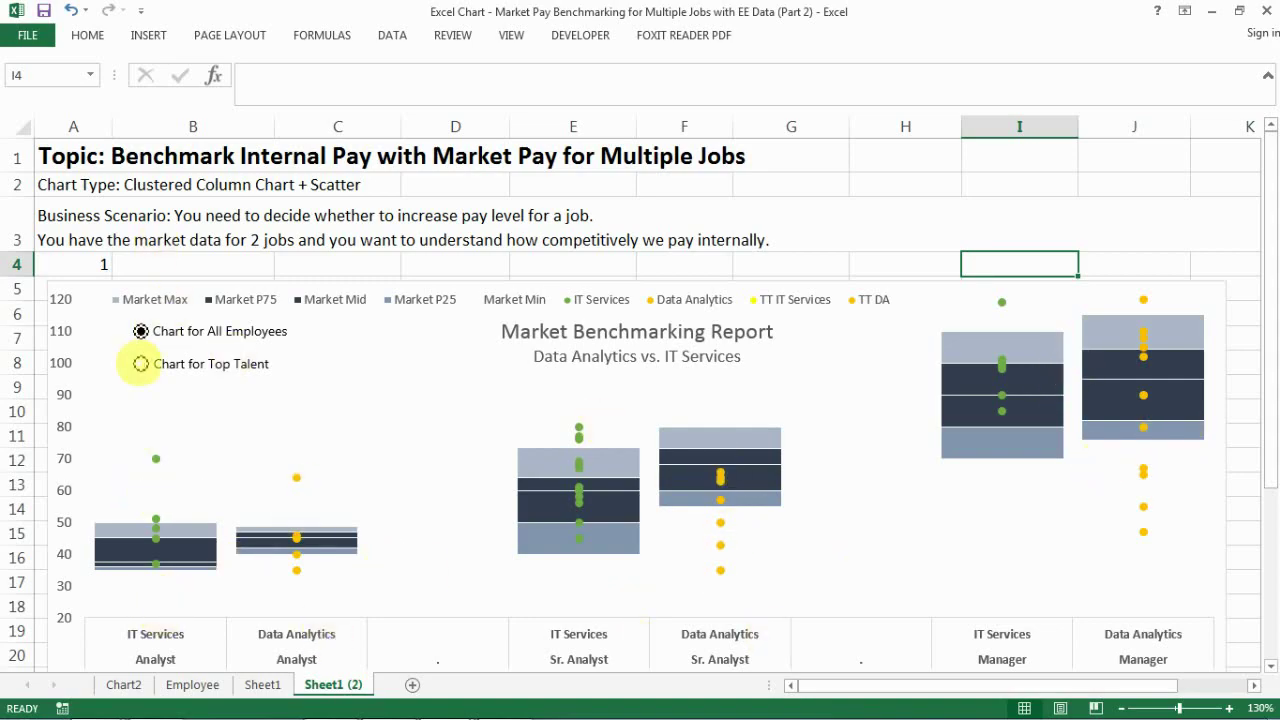
pyautogui.click(141, 364)
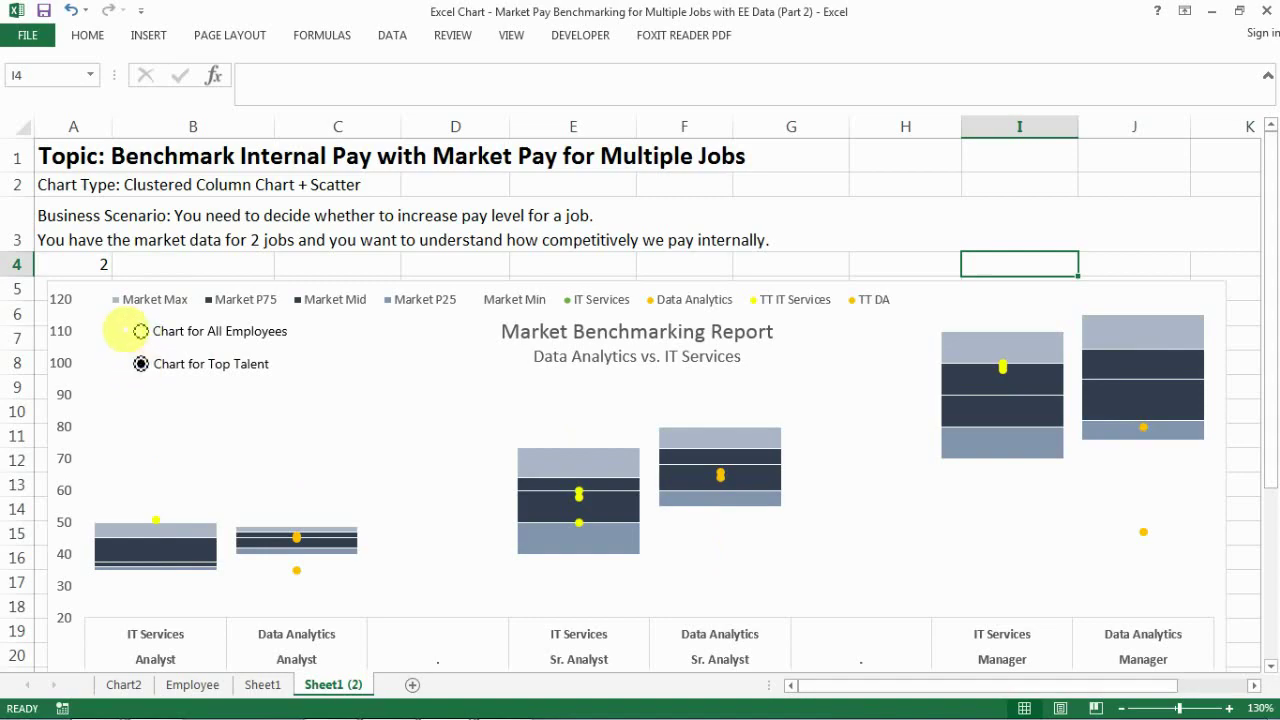
pyautogui.click(141, 332)
pyautogui.click(141, 364)
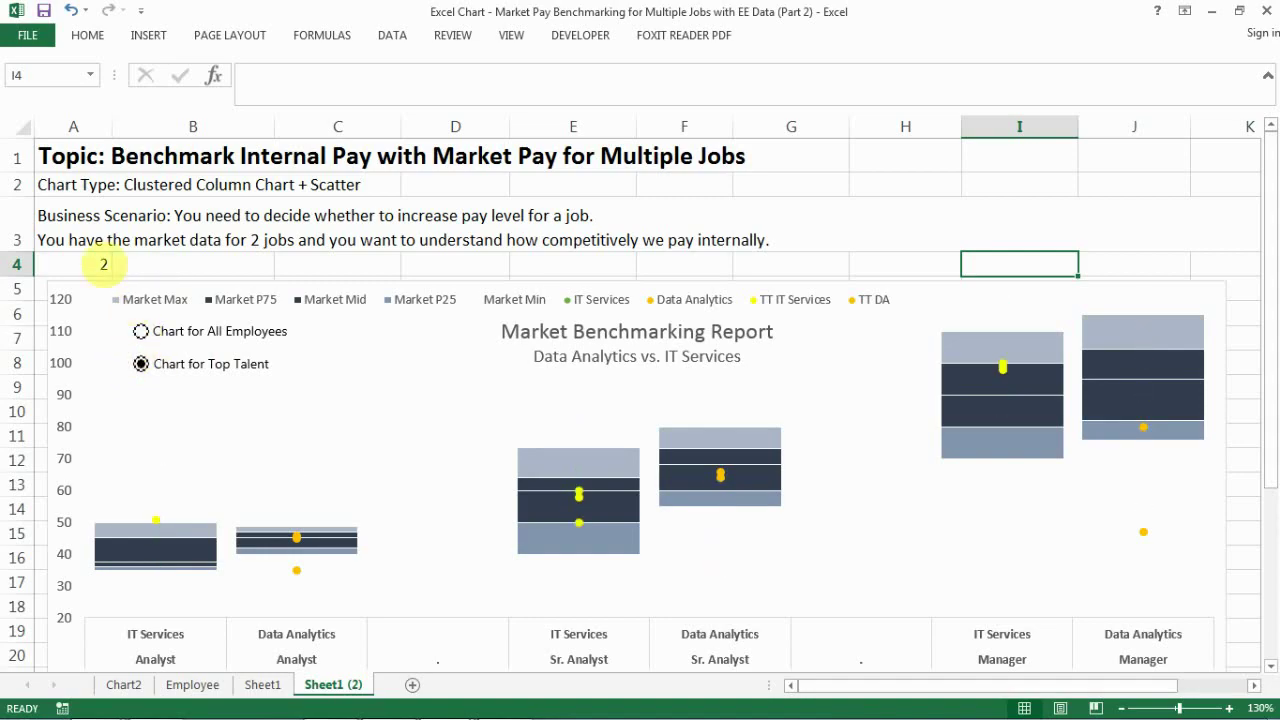
# Give linked cell A4 a near-white font colour matching the sheet background, and recheck the chart for all employees and for top talent
pyautogui.click(103, 264)
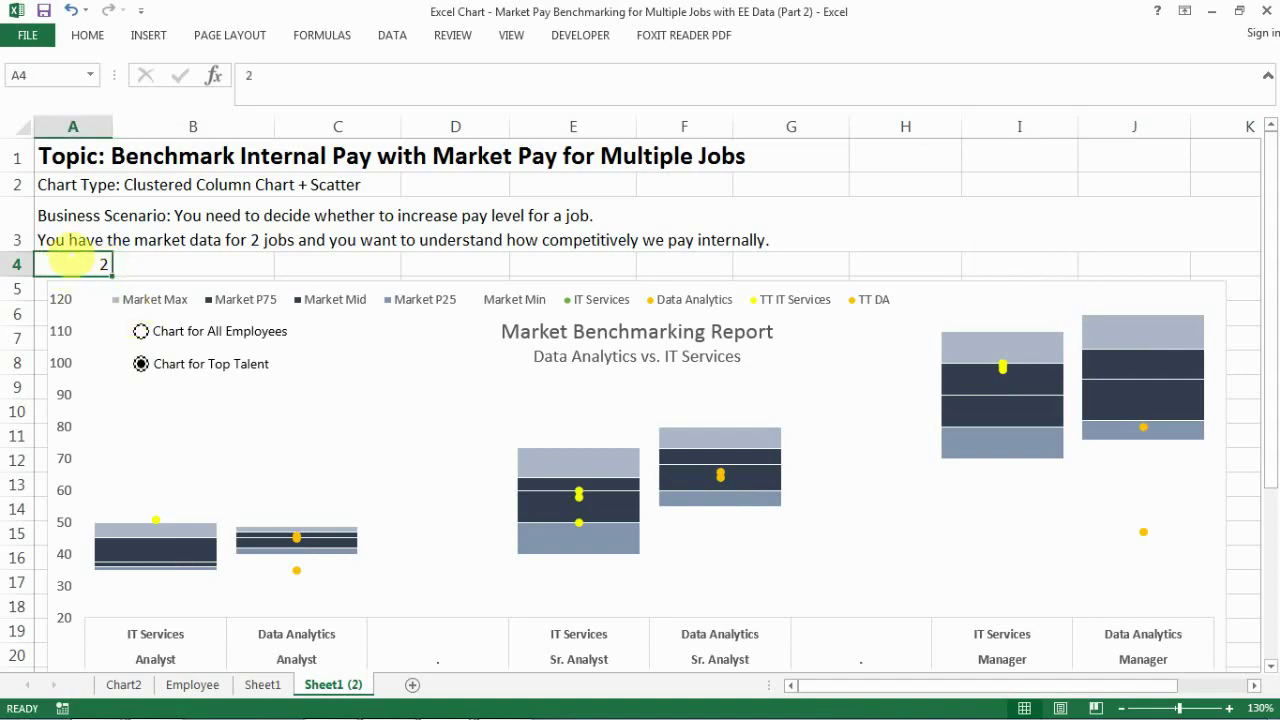
pyautogui.click(90, 35)
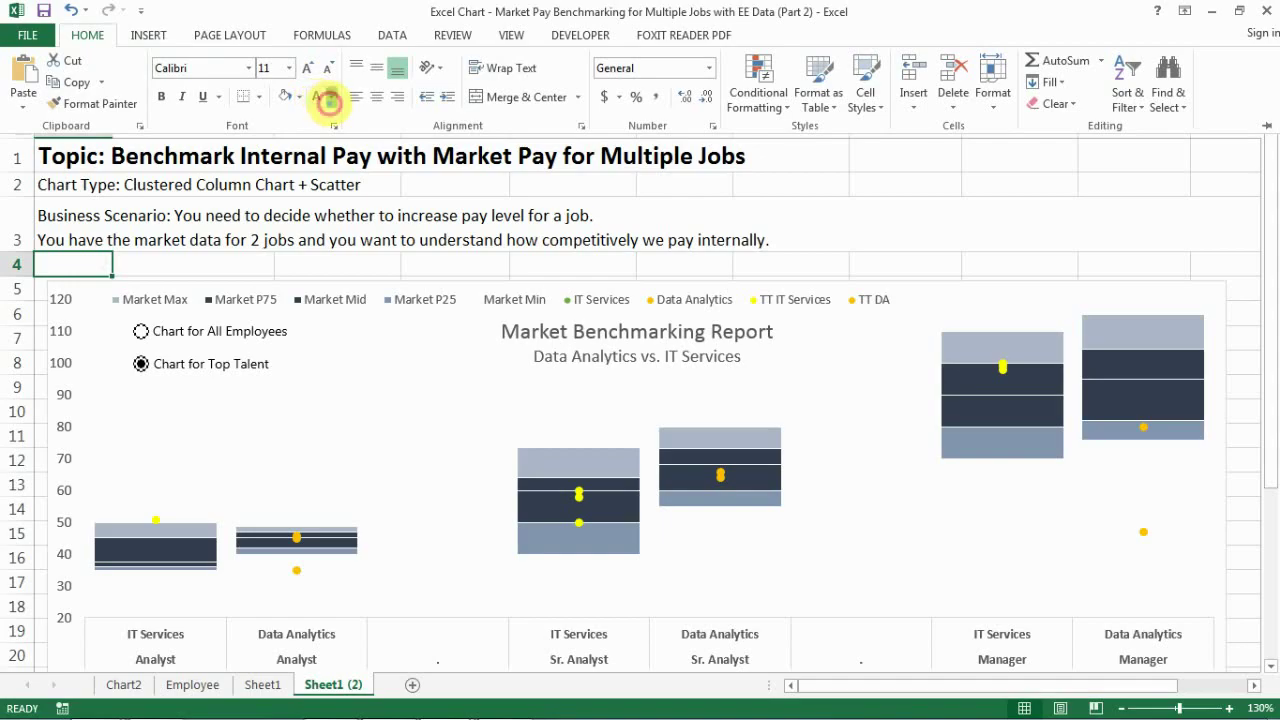
pyautogui.click(331, 97)
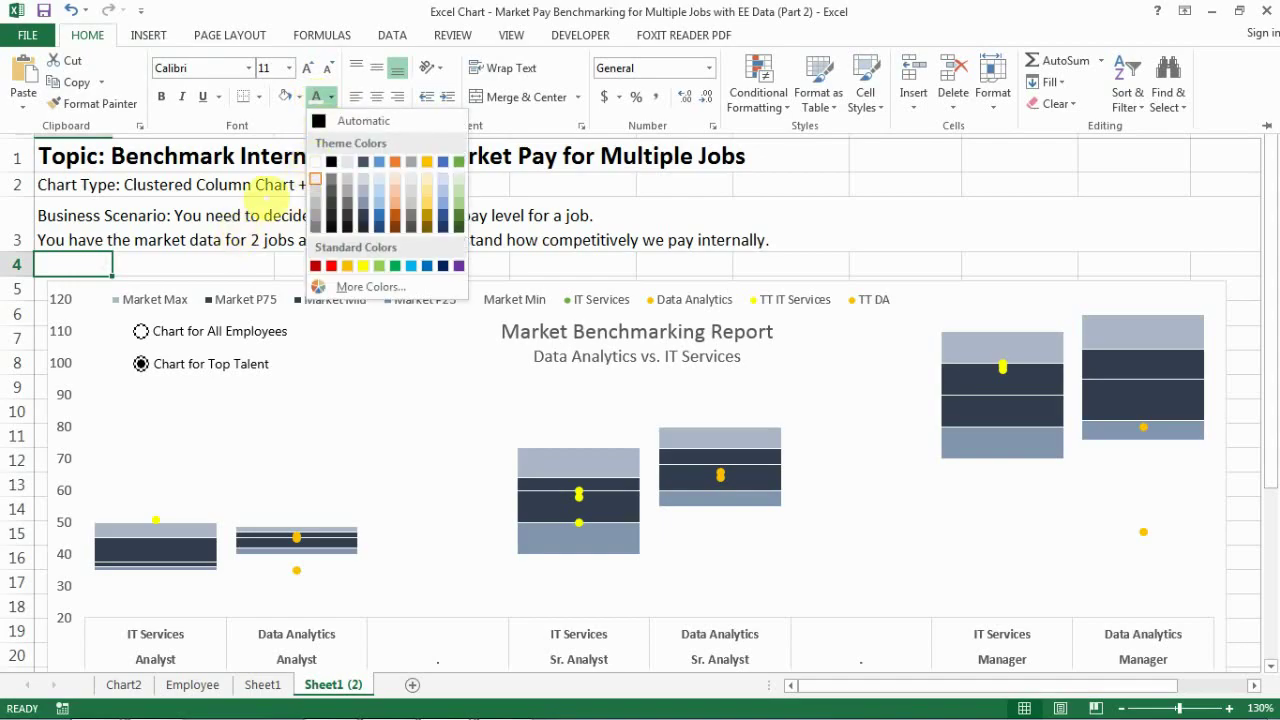
pyautogui.click(172, 260)
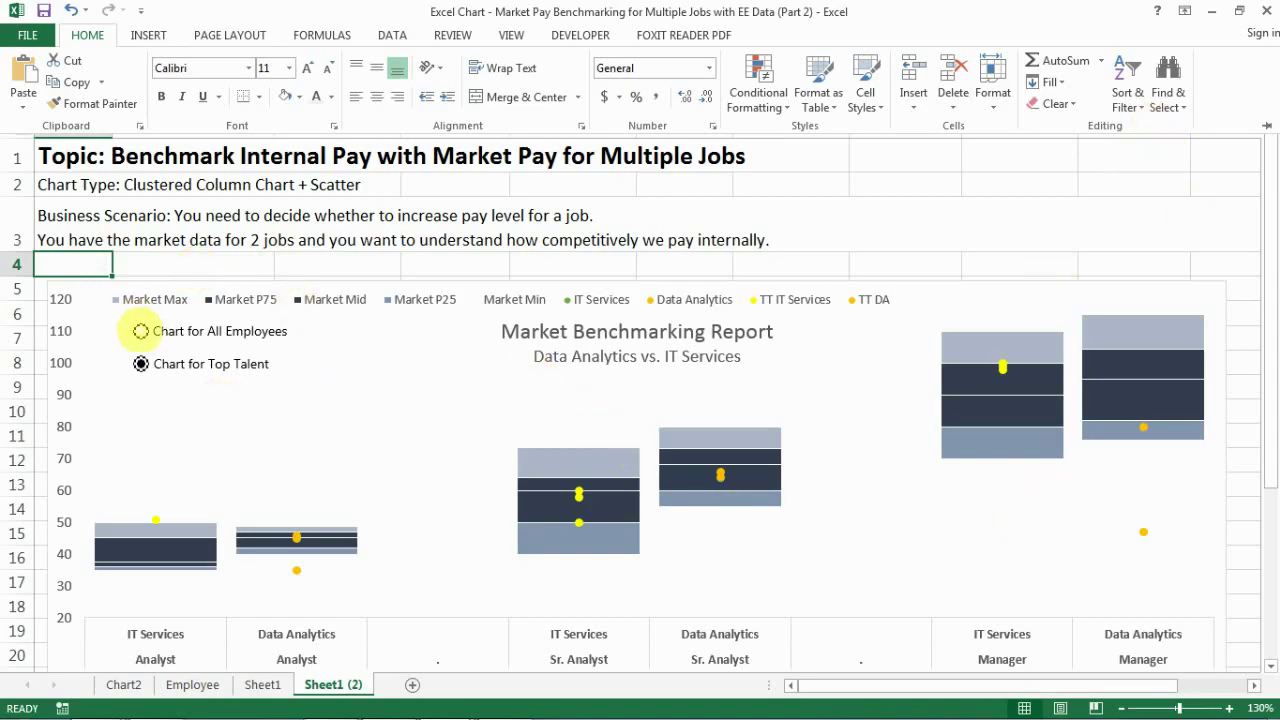
pyautogui.press('Escape')
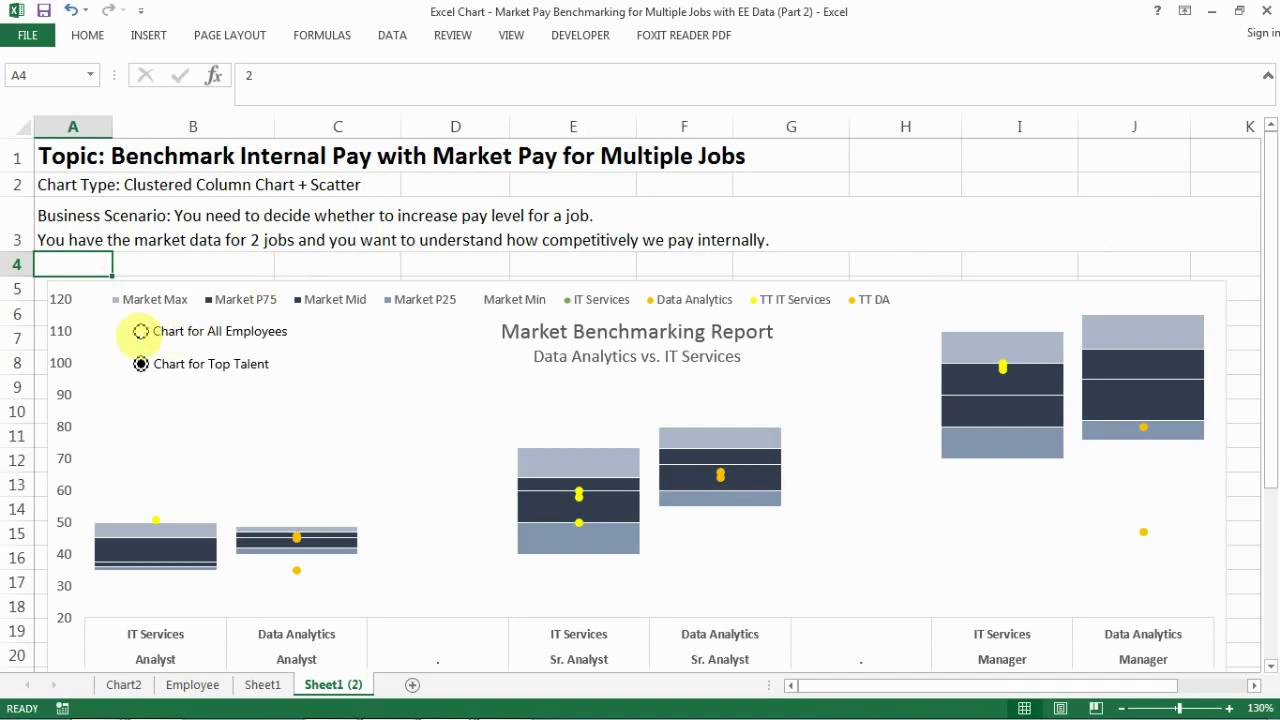
pyautogui.click(140, 331)
pyautogui.click(141, 364)
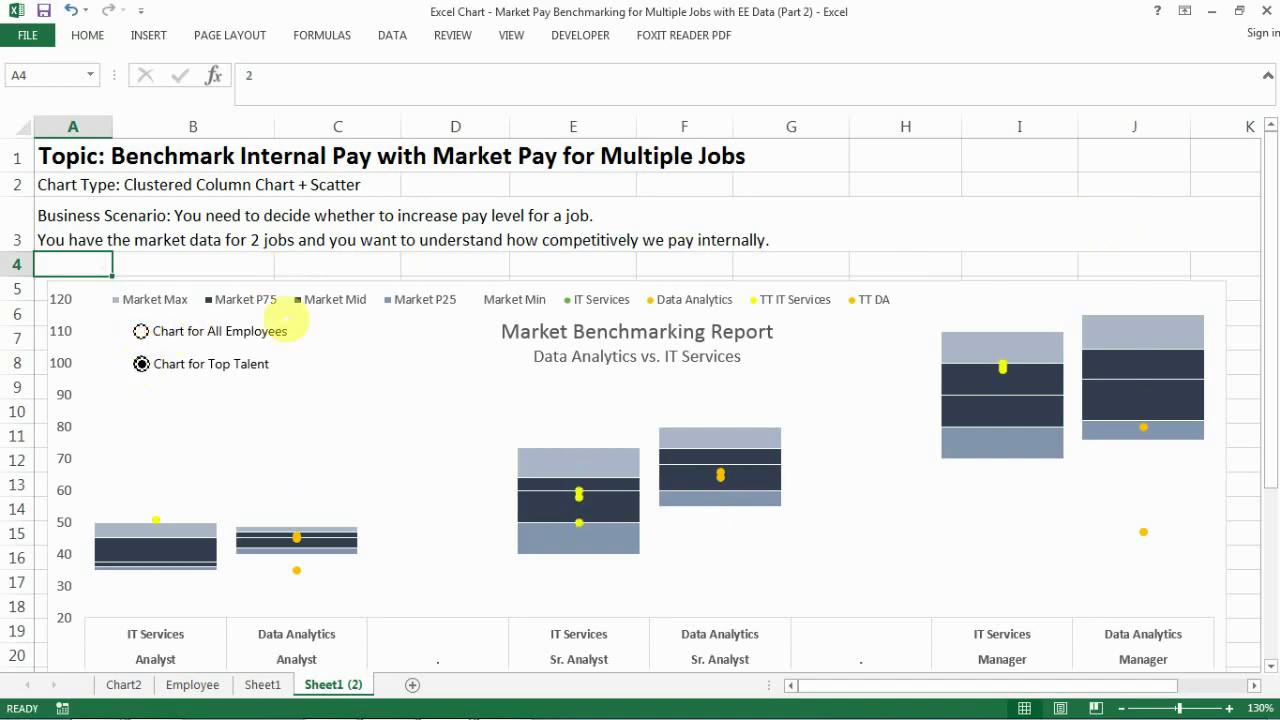